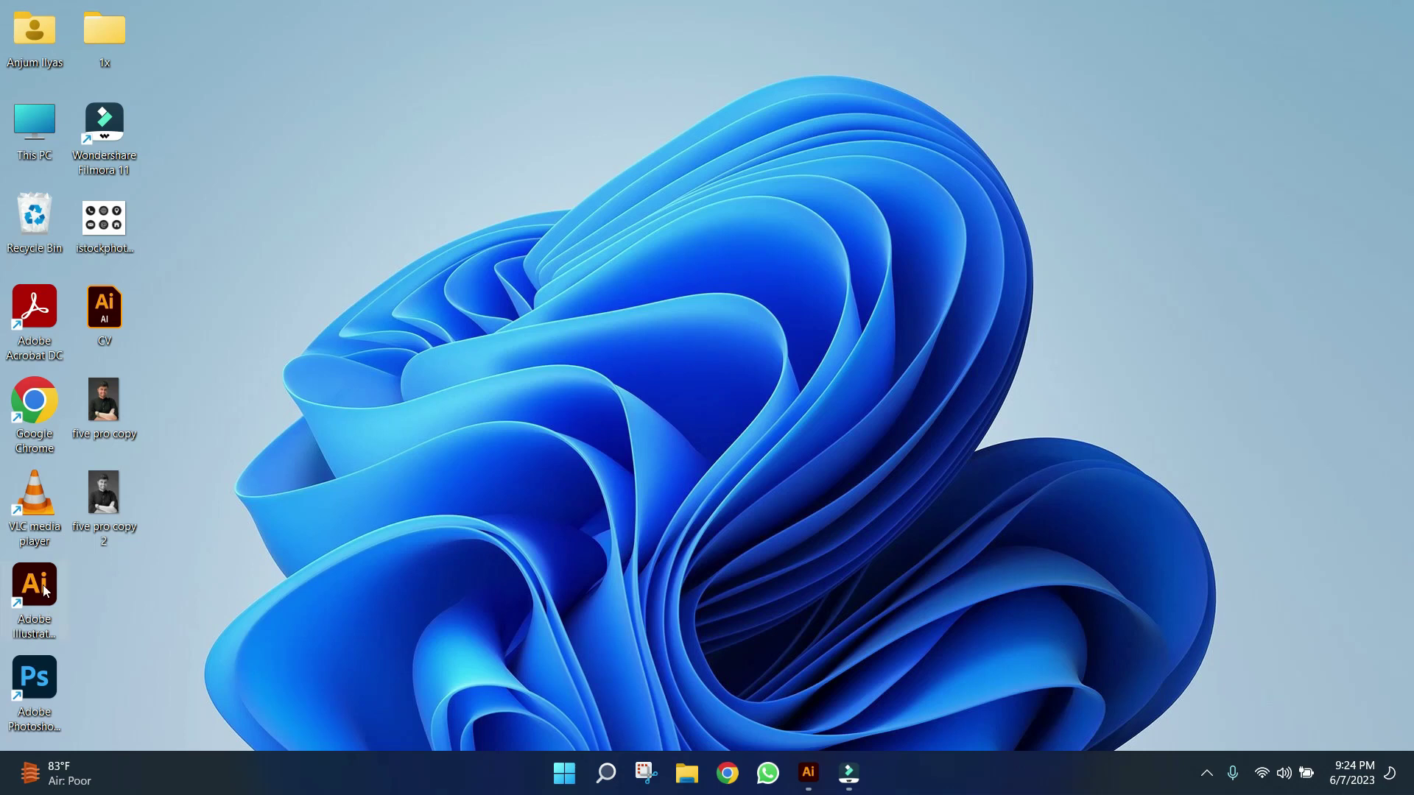
Create a new A4 Print-profile document in CMYK with high-resolution raster effects
left_click(815, 786)
left_click(90, 13)
left_click(116, 33)
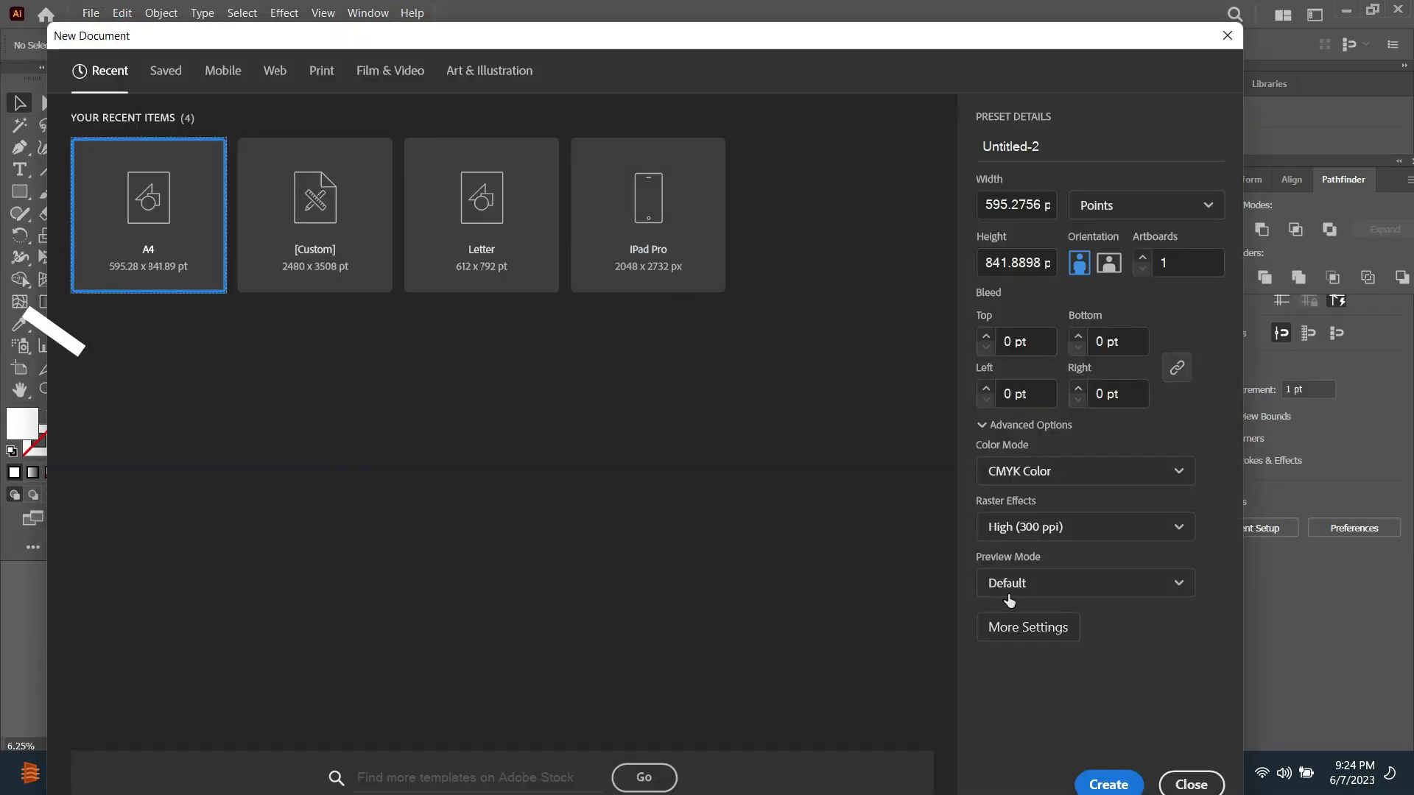
left_click(1031, 627)
left_click(658, 249)
left_click(633, 298)
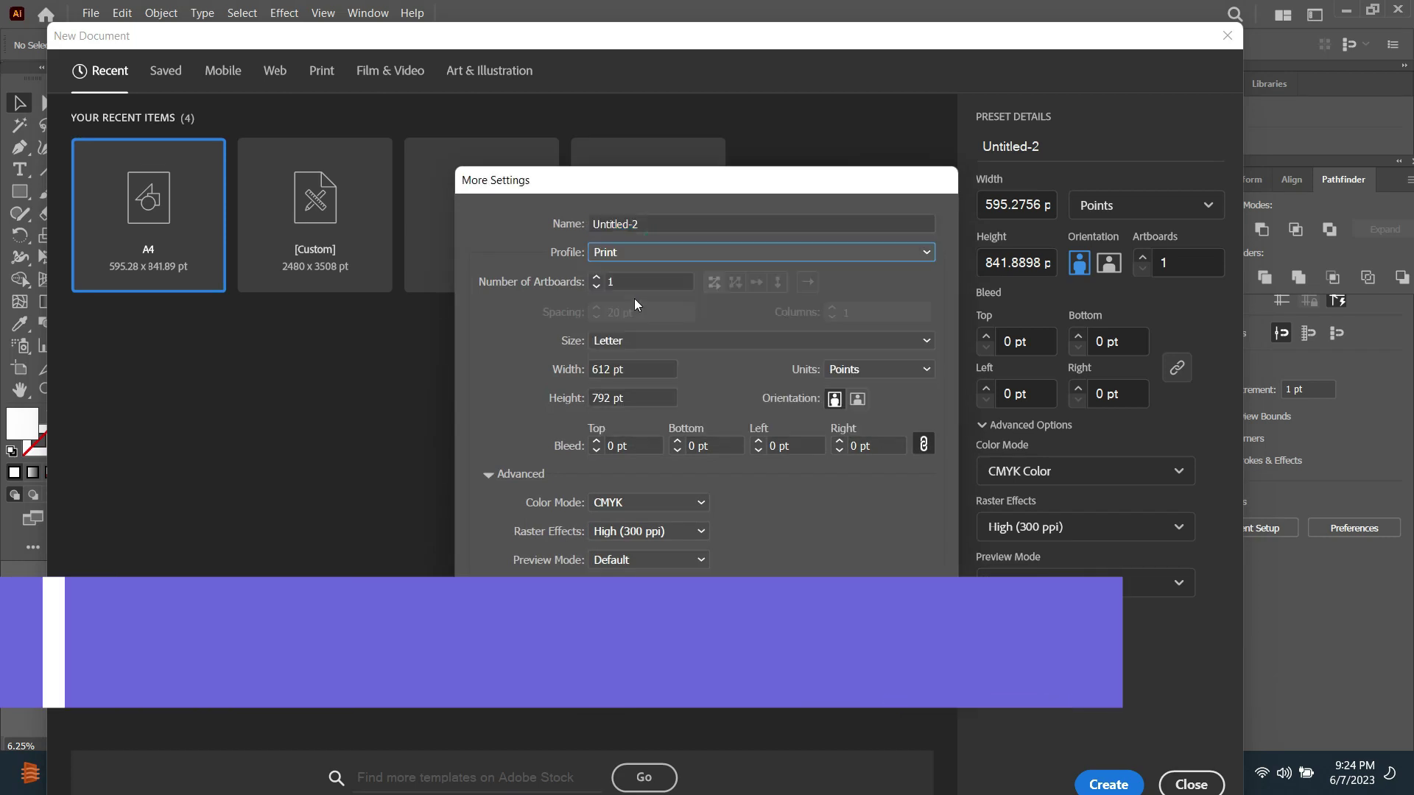
left_click(632, 341)
left_click(652, 536)
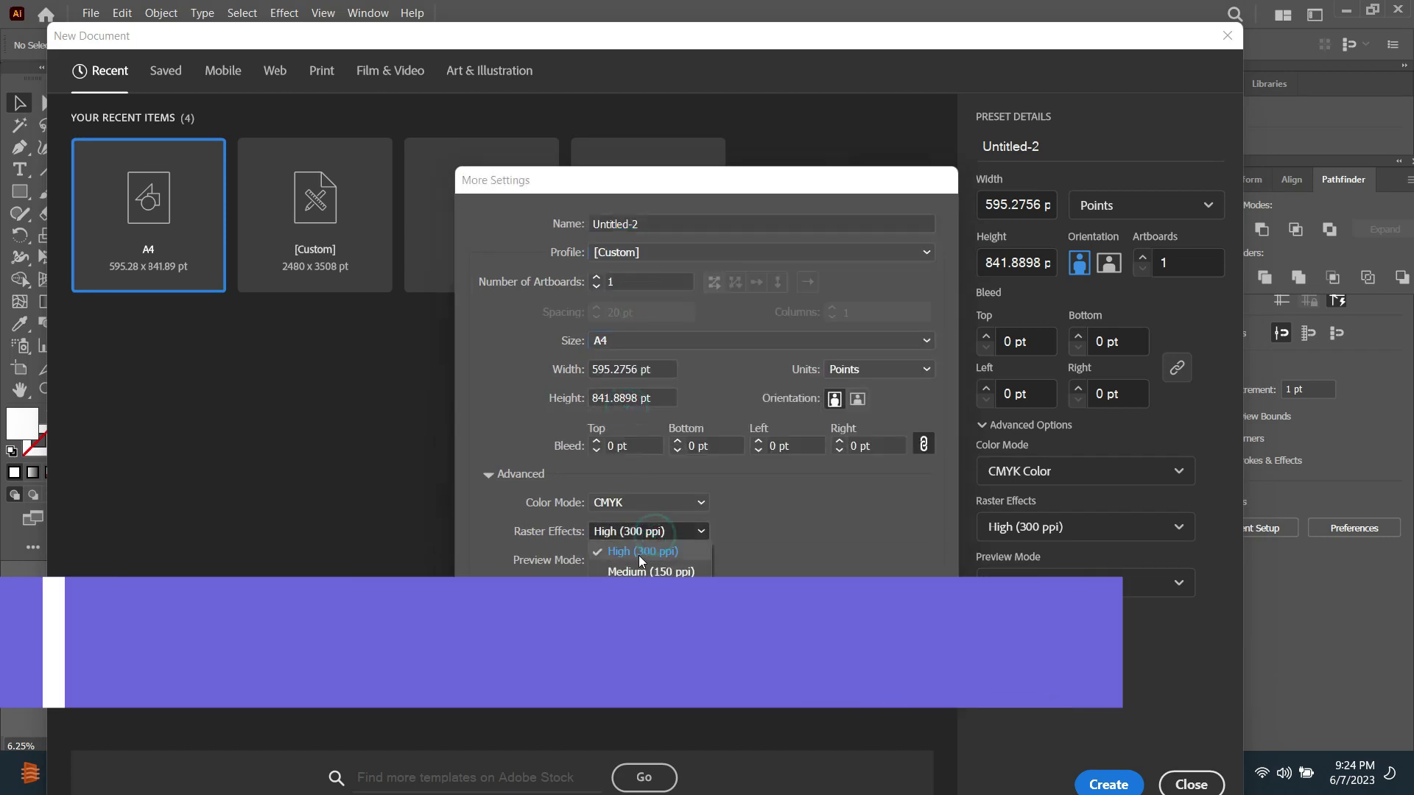
left_click(630, 523)
left_click(897, 600)
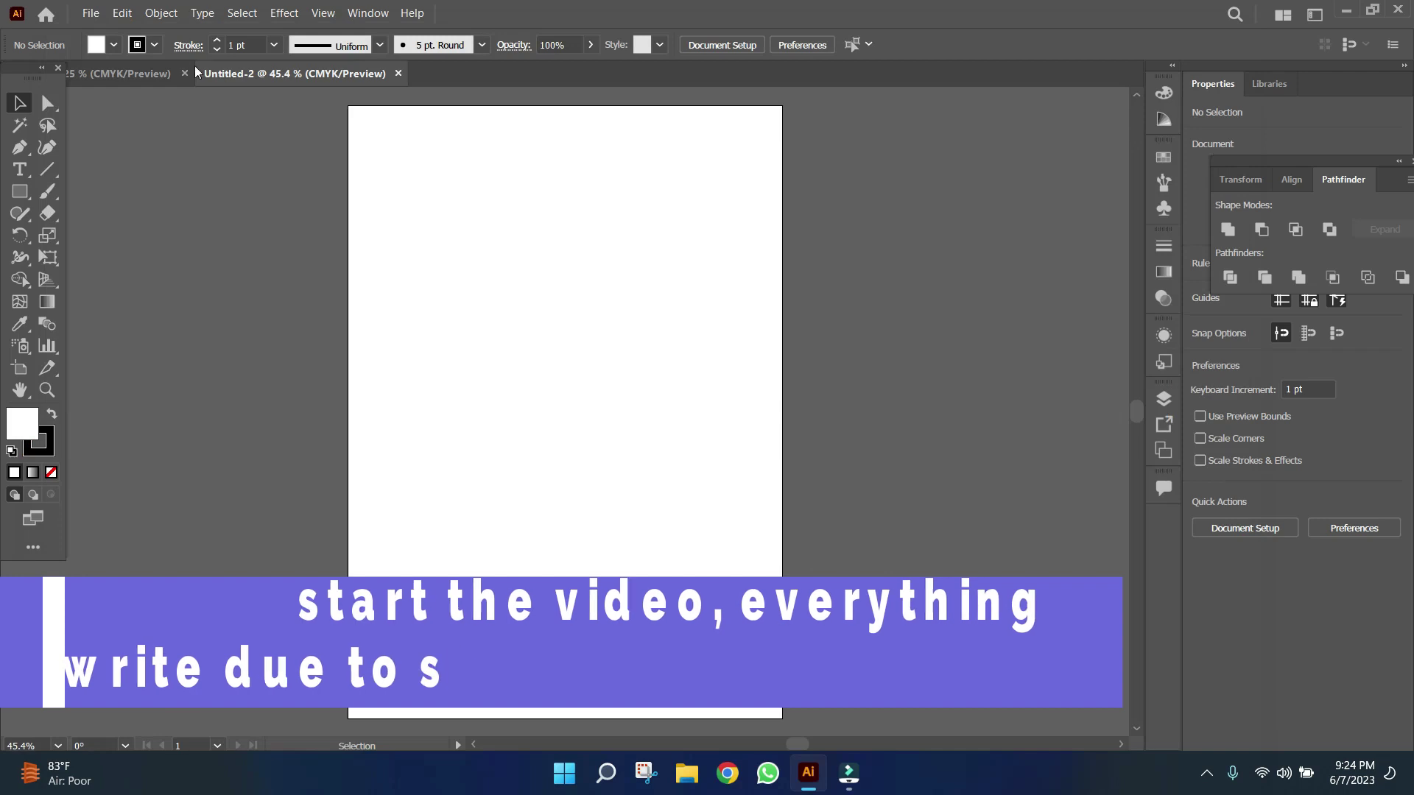
Draw a full-artboard background rectangle and fill it white with the Eyedropper
left_click(154, 74)
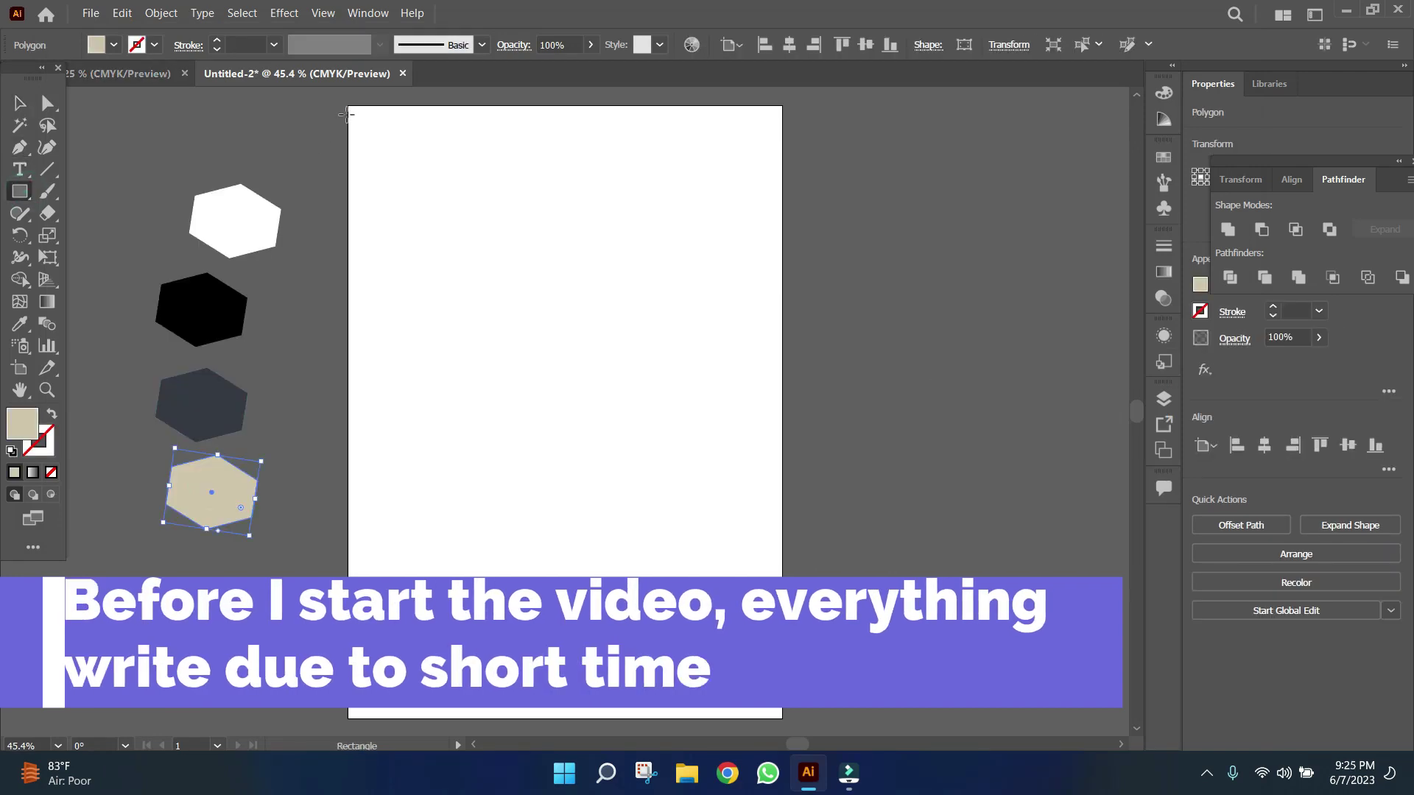
left_click_drag(349, 107, 782, 718)
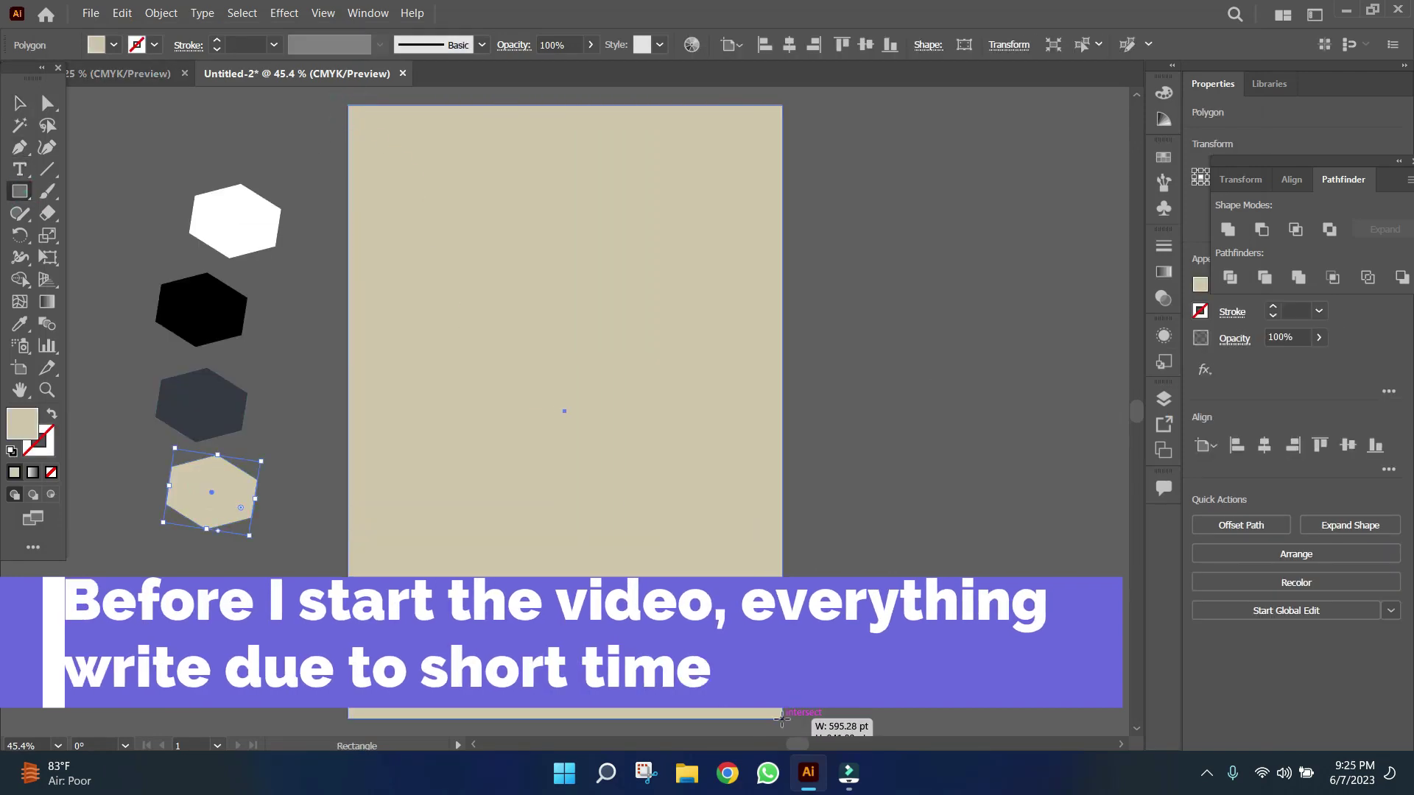
key("i")
left_click(243, 221)
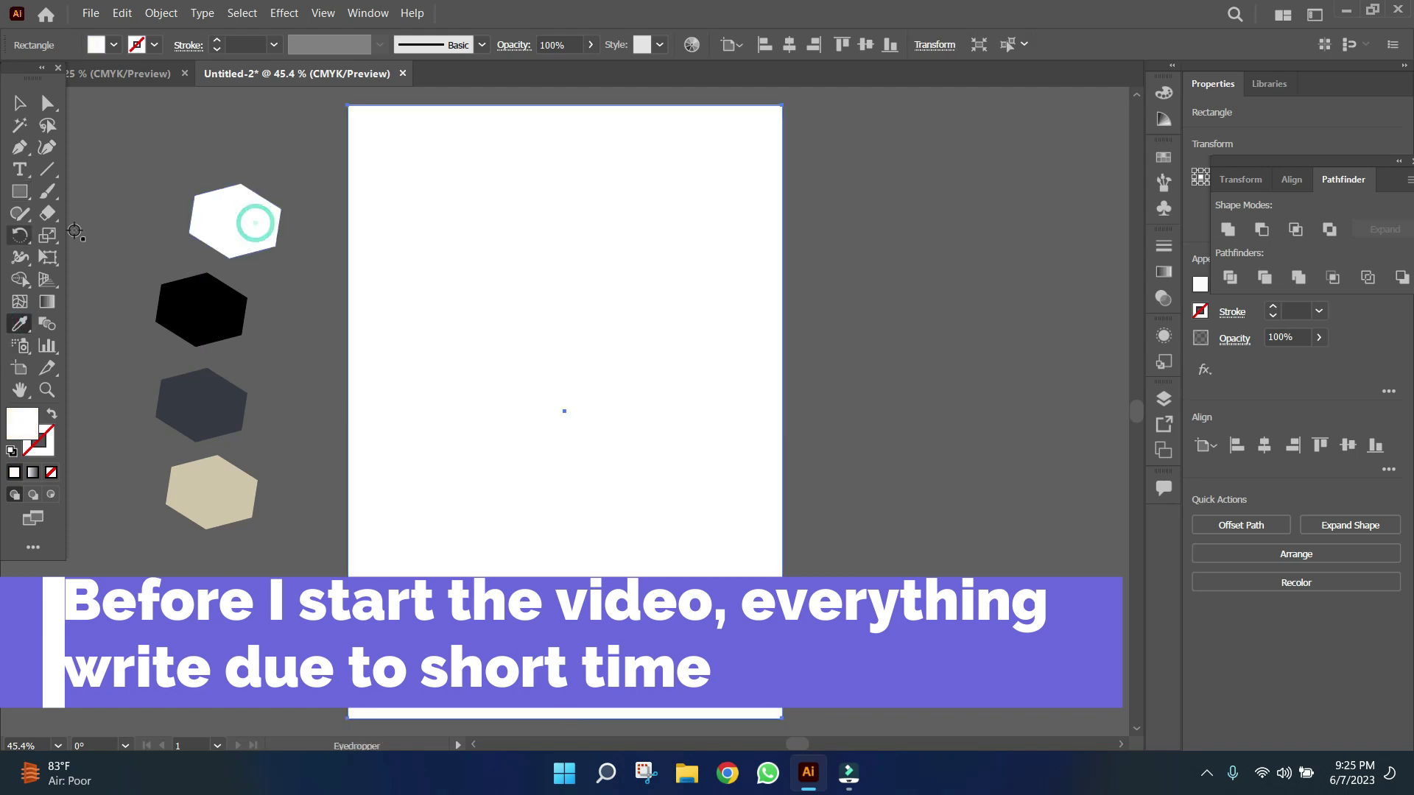
key("ctrl+shift+a")
Pen-draw a curved shape in the top-left corner and fill it navy
key("p")
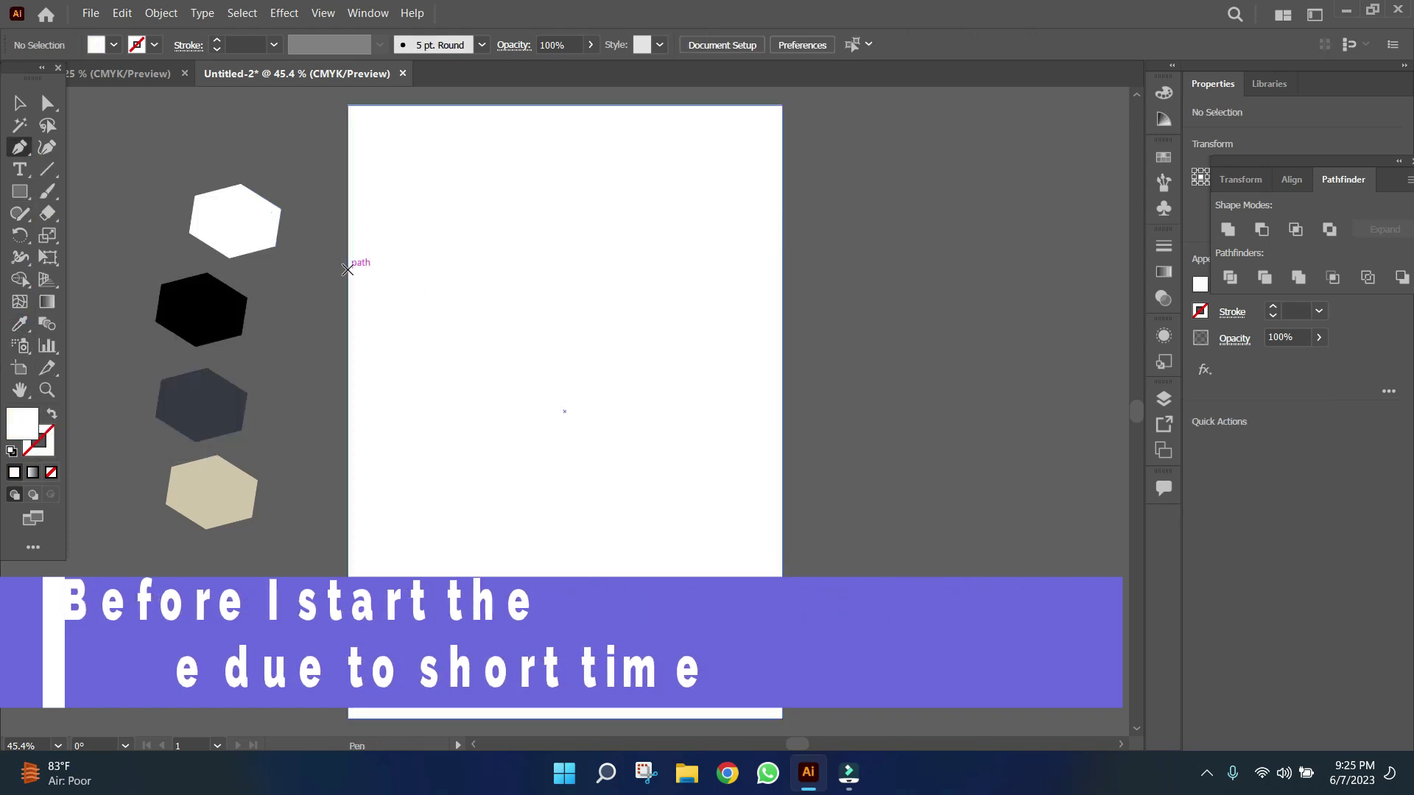
left_click(348, 259)
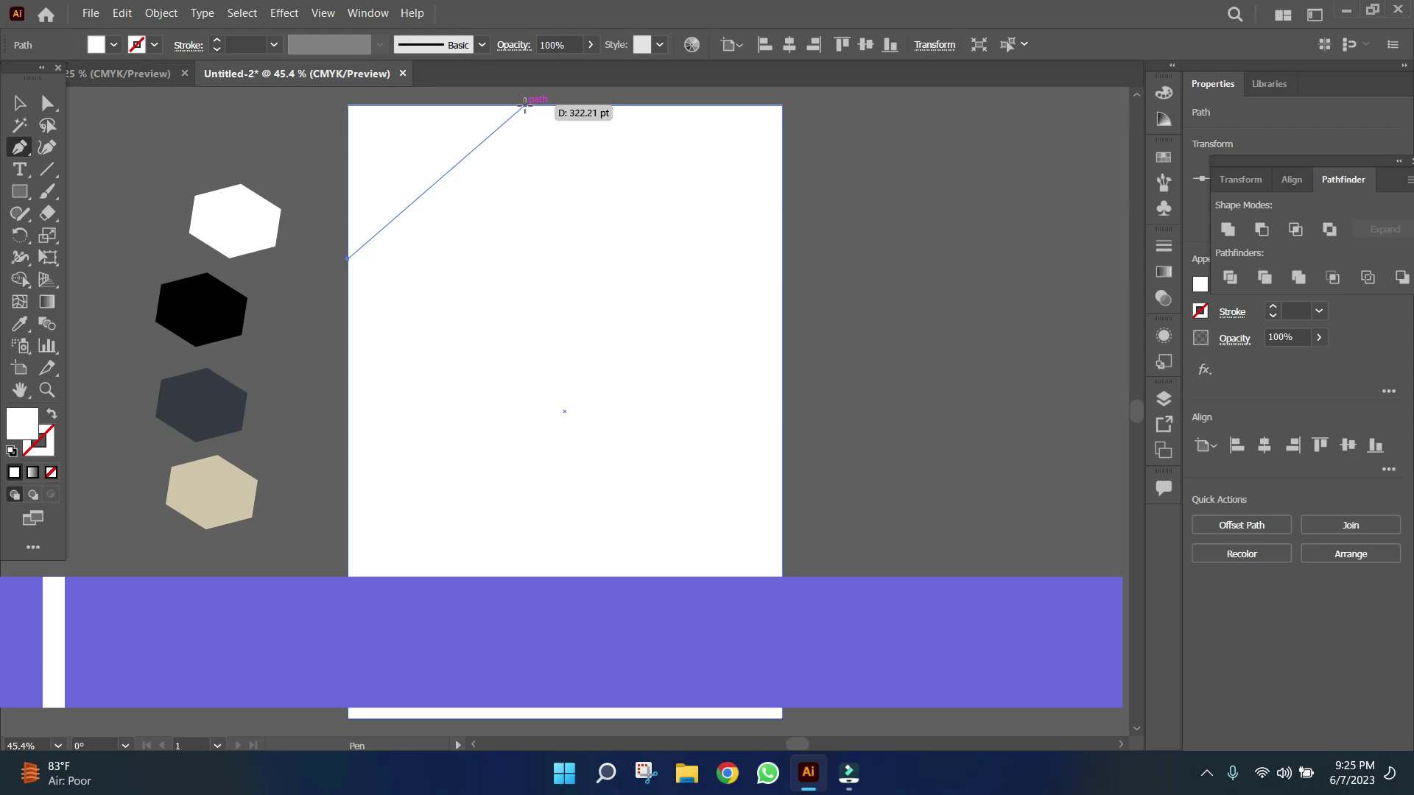
left_click_drag(524, 106, 716, 198)
mouse_move(537, 275)
left_mouse_down()
mouse_move(657, 285)
mouse_move(703, 270)
left_mouse_up()
left_click_drag(344, 324, 348, 318)
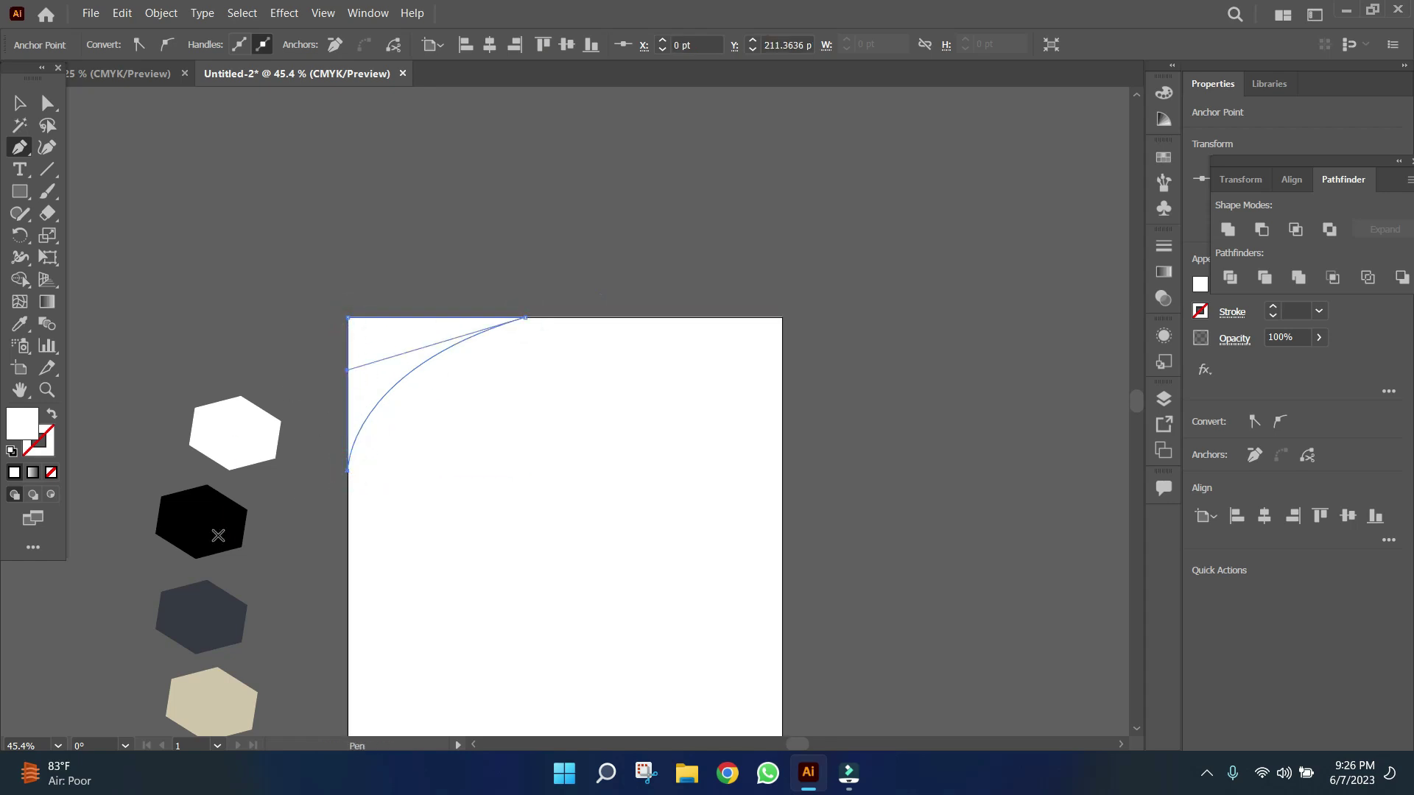
left_click(206, 615)
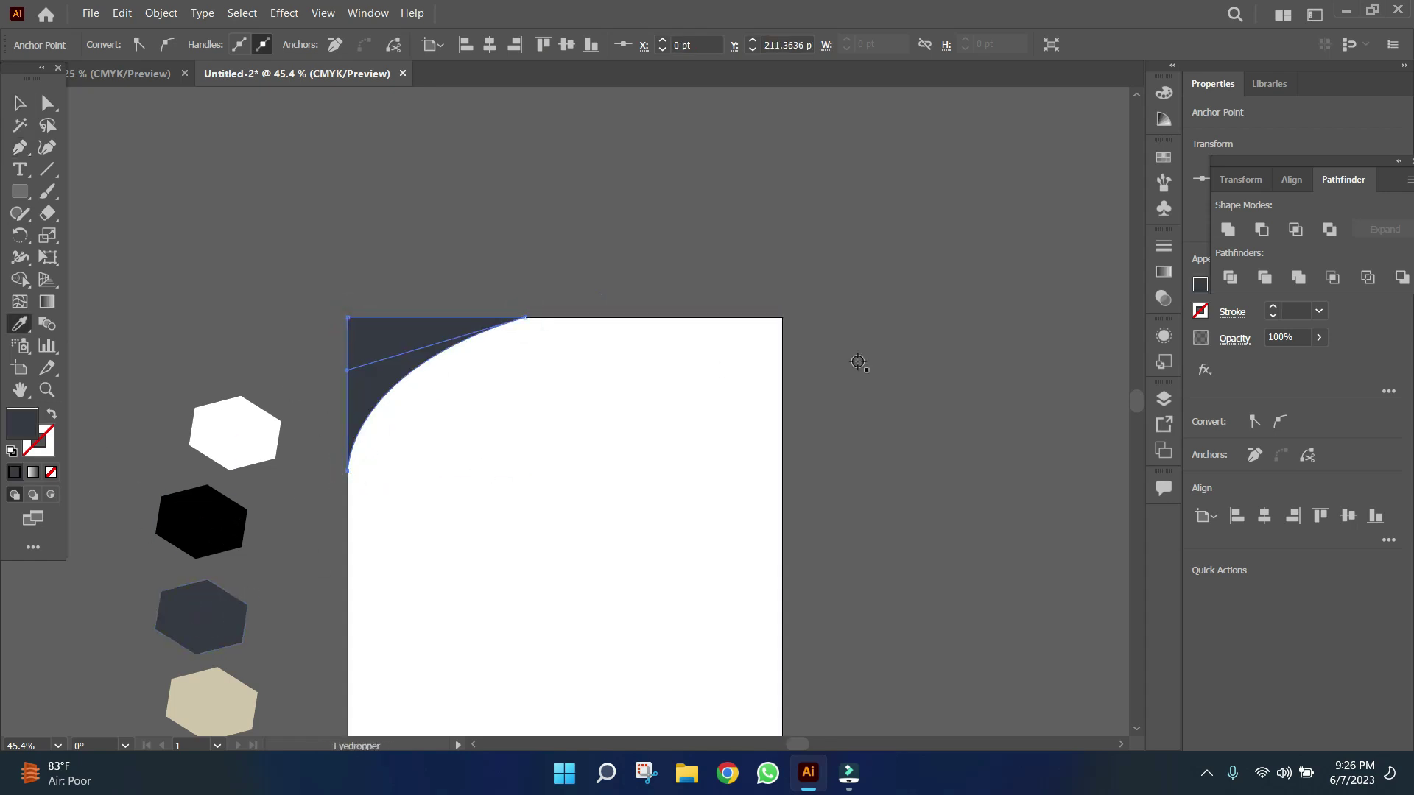
Draw a dark circle below the corner shape, then begin opening an existing file
left_click(20, 193)
left_click(86, 237)
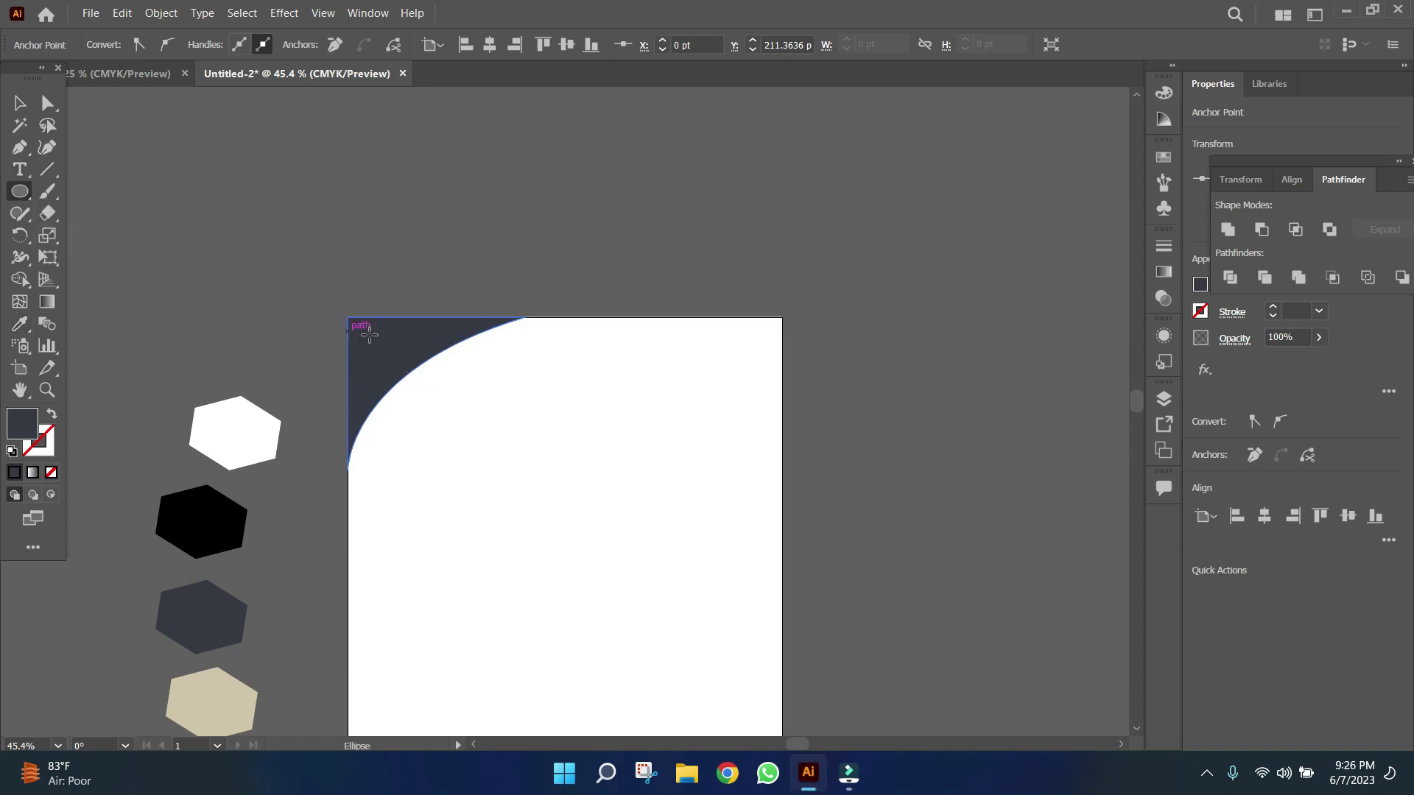
left_click_drag(373, 355, 535, 508)
left_click_drag(501, 460, 513, 486)
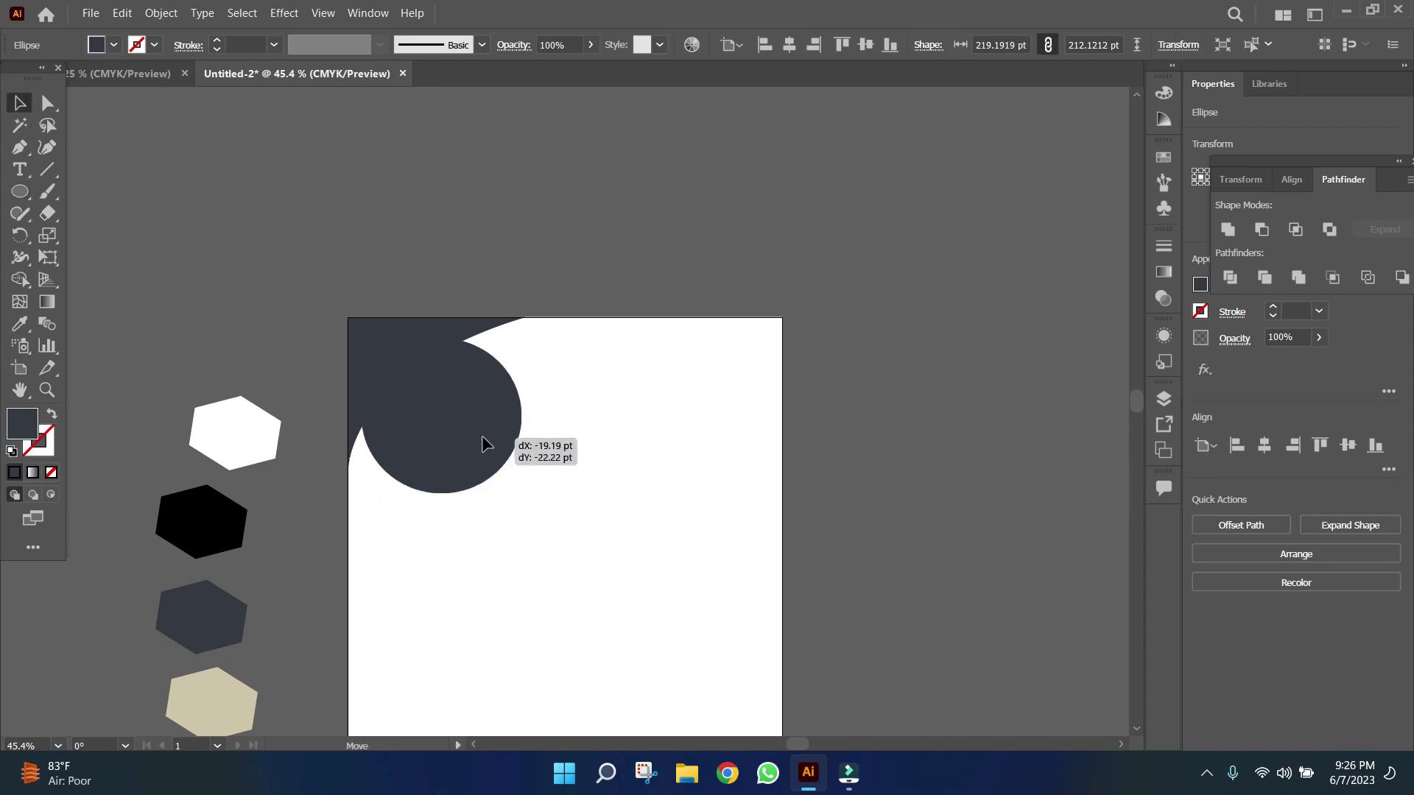
left_click(253, 243)
left_click(89, 12)
left_click(158, 68)
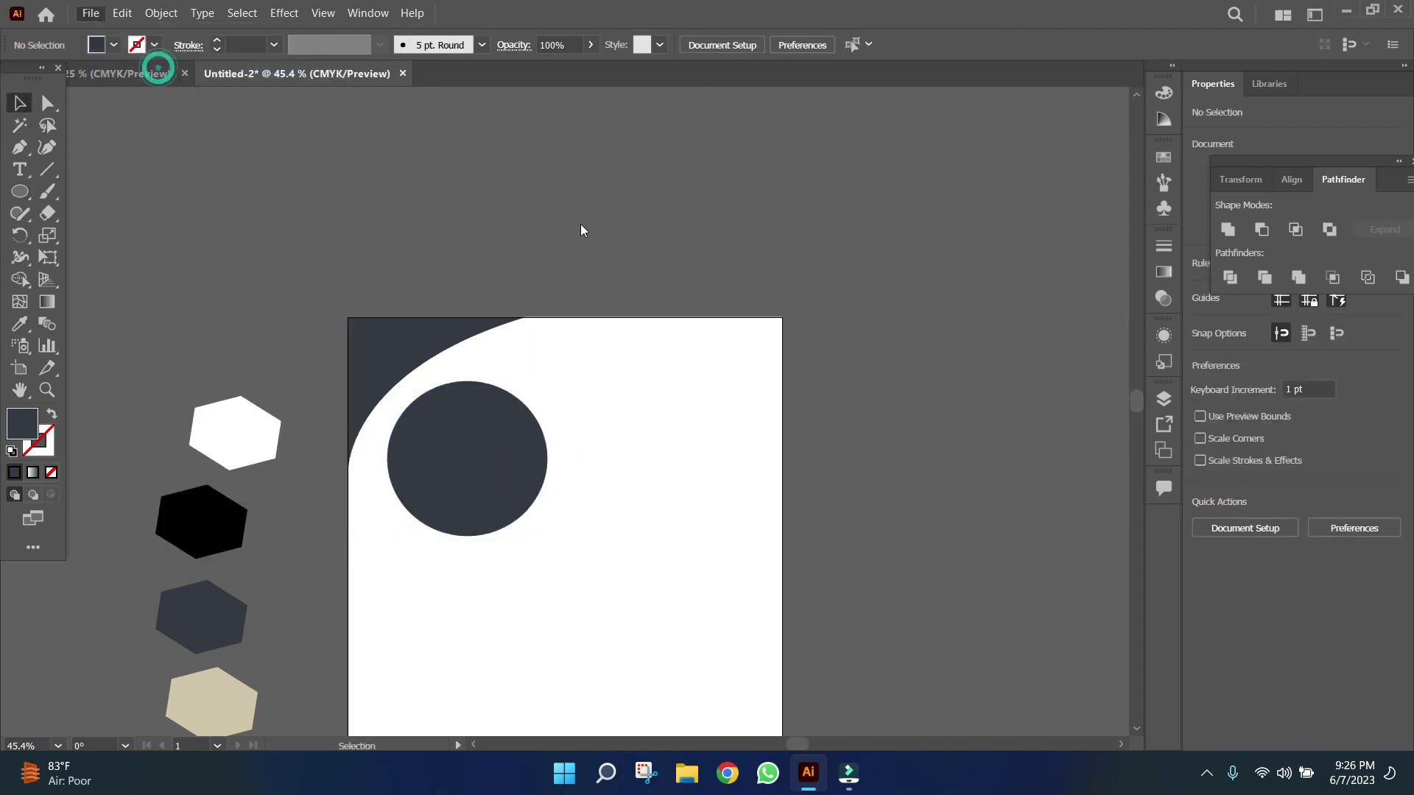
Open the portrait photo, scale it down and place it over the circle
double_click(639, 166)
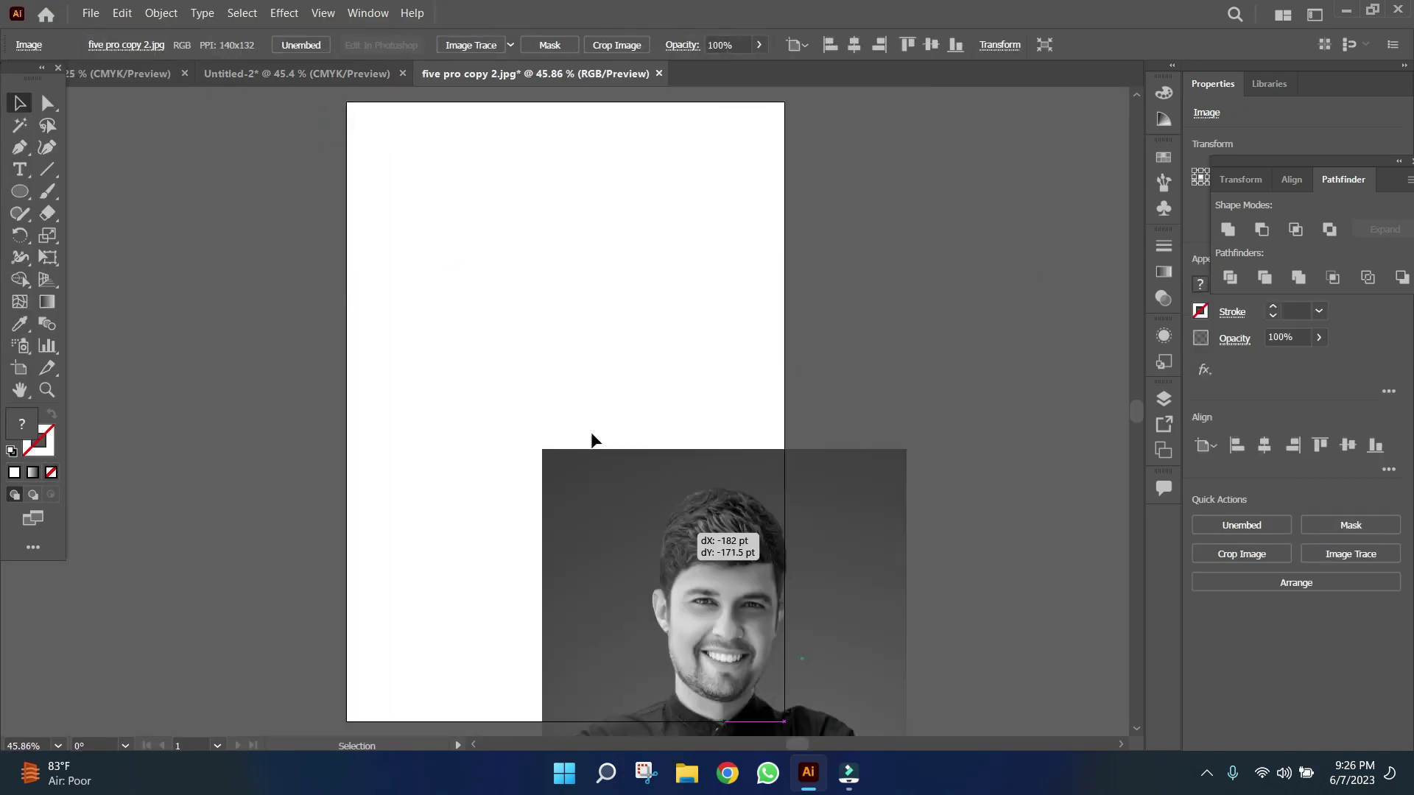
mouse_move(464, 280)
left_mouse_down()
mouse_move(371, 181)
mouse_move(553, 515)
left_mouse_up()
mouse_move(615, 581)
left_mouse_down()
mouse_move(470, 434)
mouse_move(406, 223)
left_mouse_up()
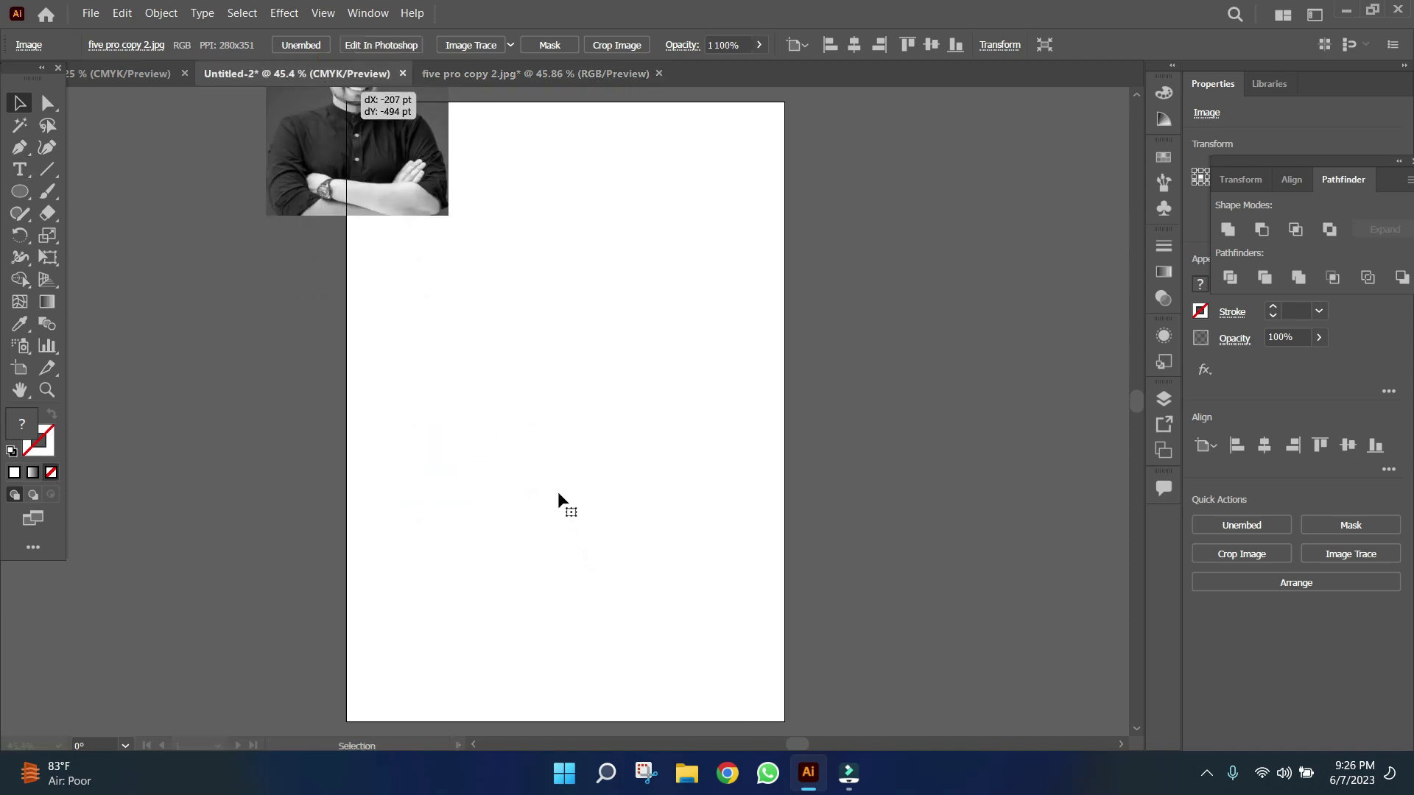
left_click_drag(558, 492, 478, 435)
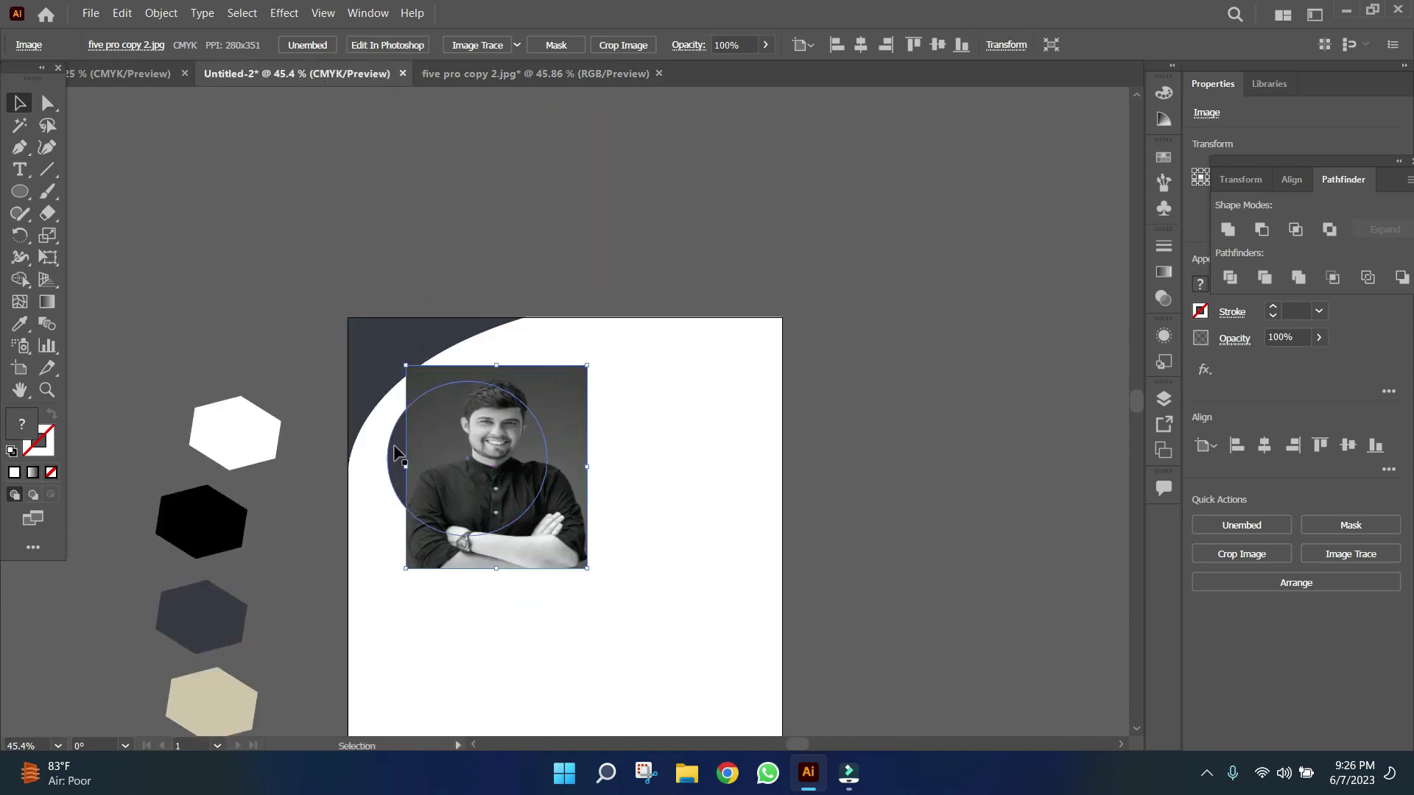
Bring the circle to front, fit it over the face, and clip the photo to it
left_click(396, 453)
right_click(400, 446)
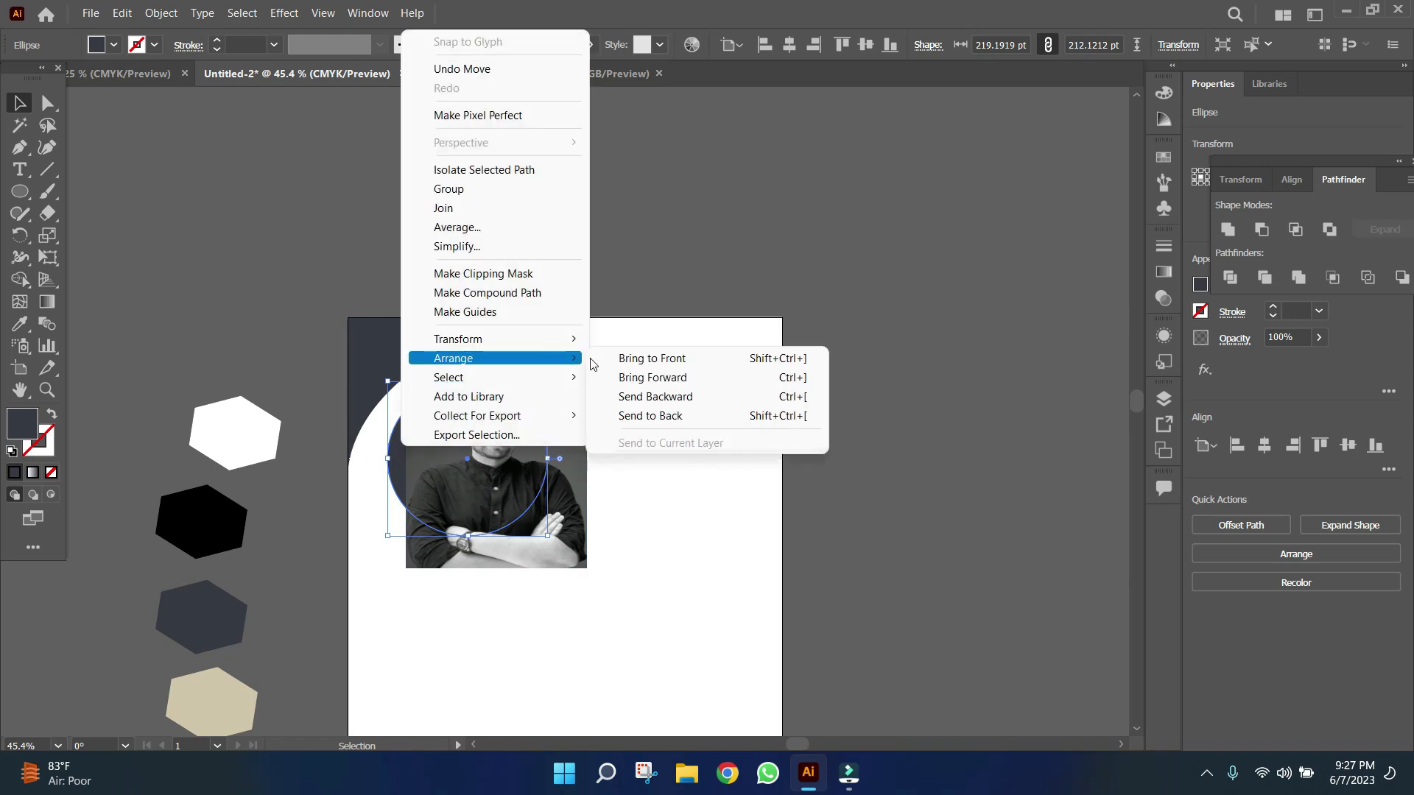
left_click(651, 358)
left_click_drag(419, 452, 448, 443)
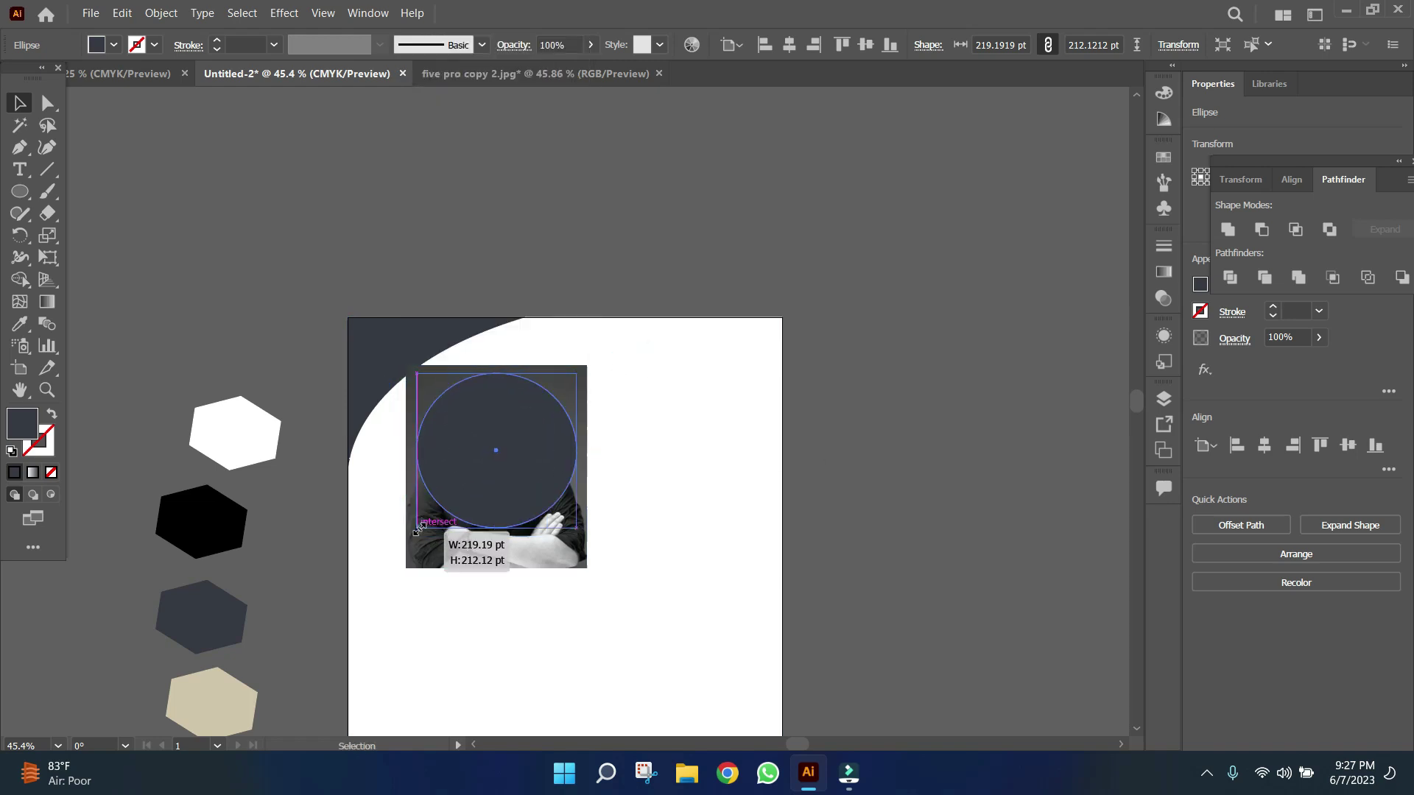
left_click_drag(417, 529, 411, 537)
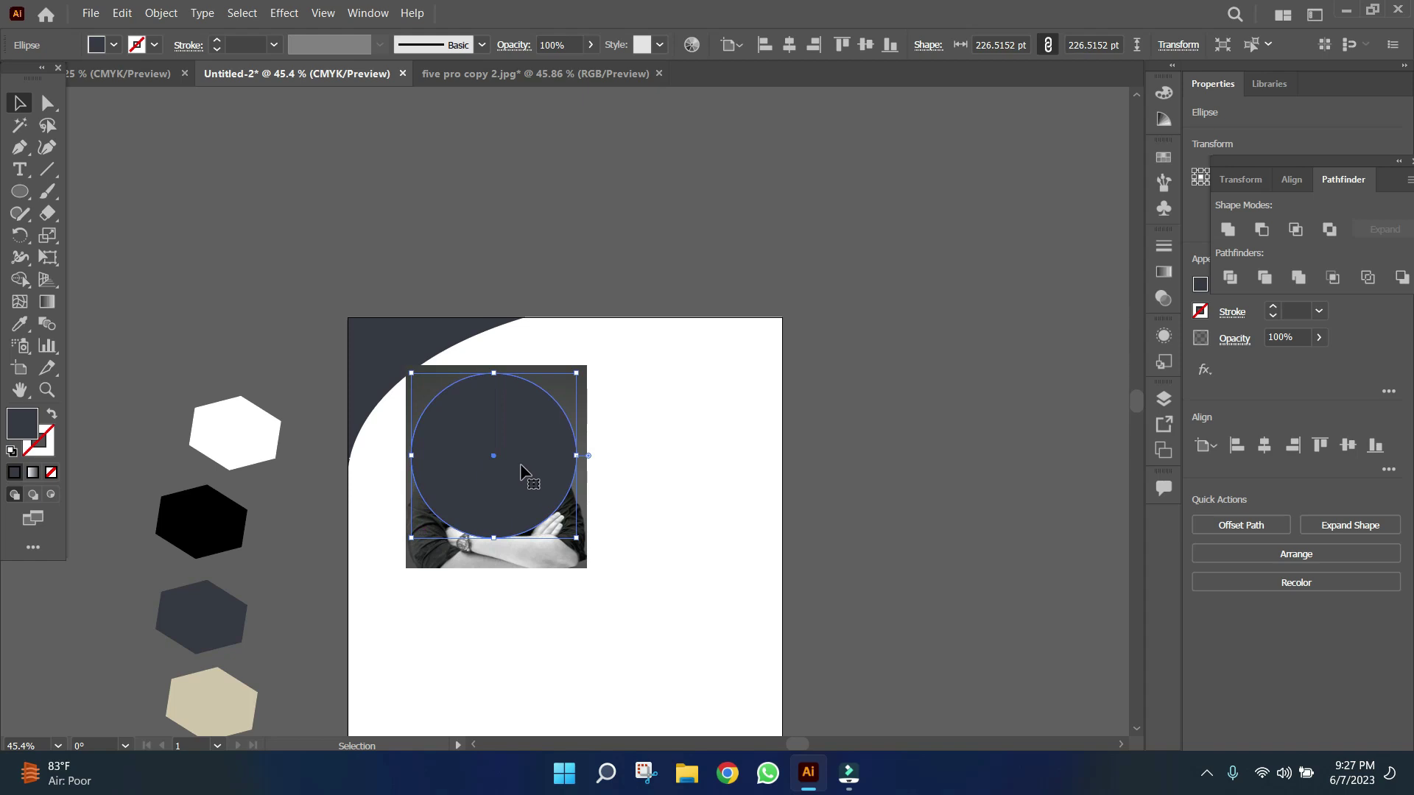
right_click(553, 561)
left_click(652, 422)
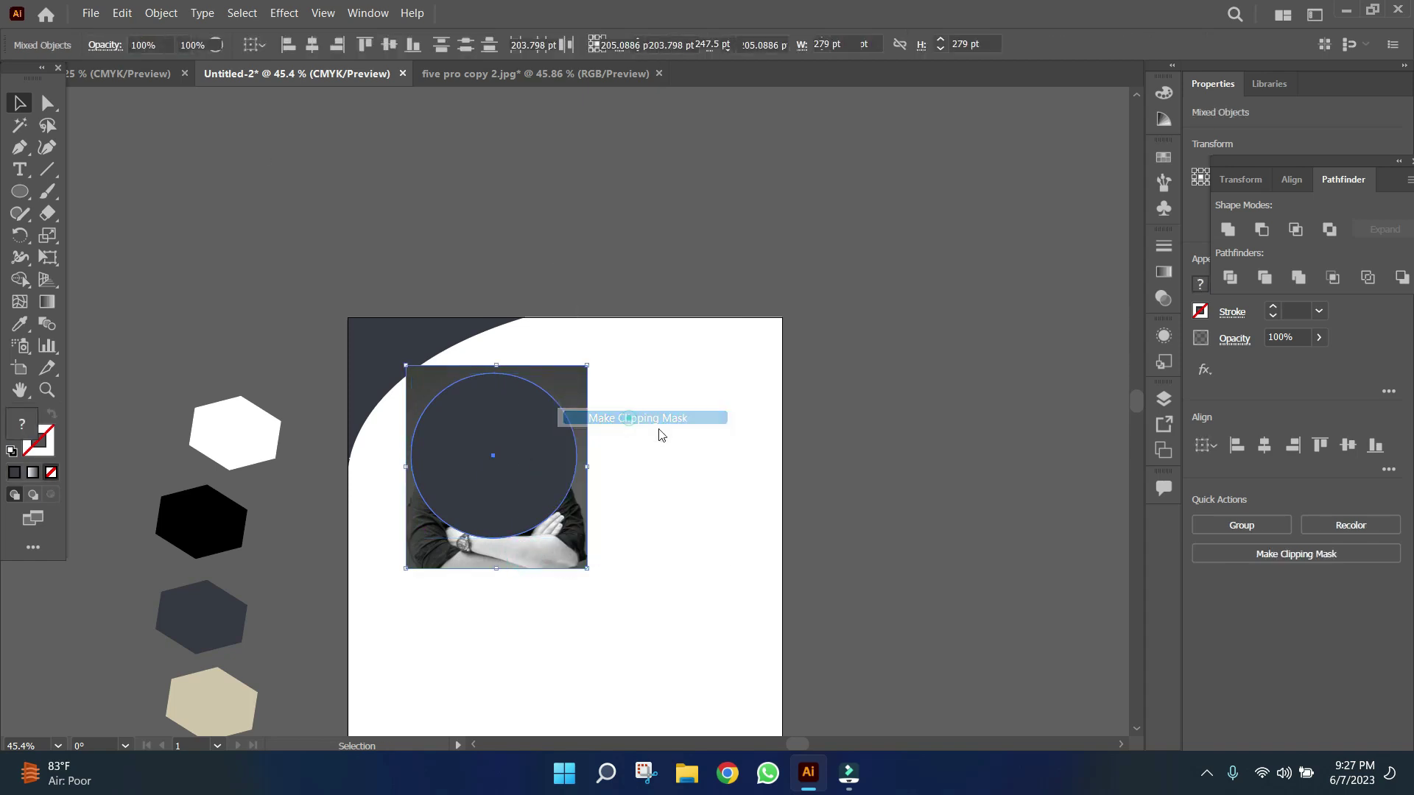
left_click(716, 493)
Move the circular photo toward the top-left corner and adjust the image inside its mask
left_click(529, 403)
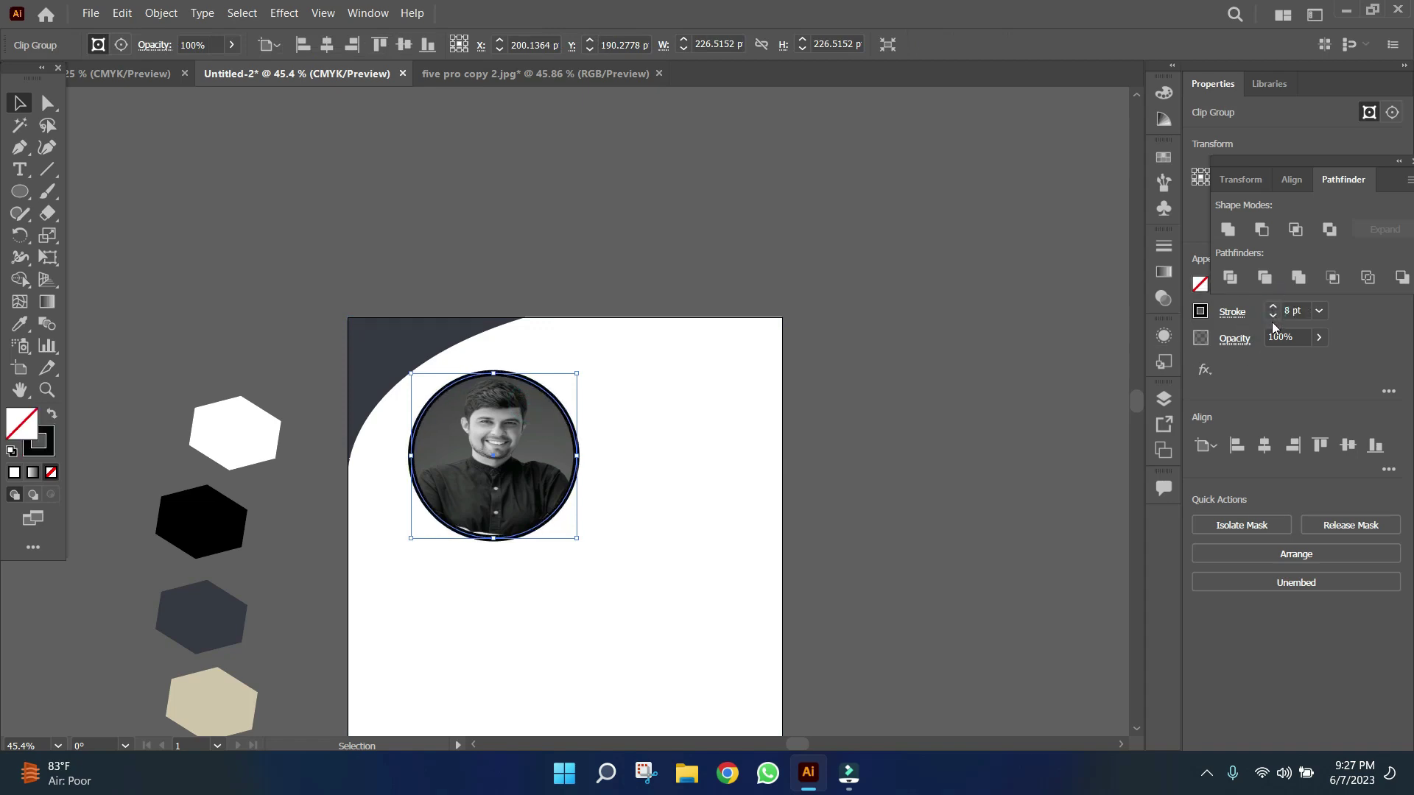
left_click(227, 140)
mouse_move(530, 499)
left_mouse_down()
mouse_move(475, 463)
mouse_move(446, 466)
mouse_move(483, 438)
left_mouse_up()
double_click(473, 466)
double_click(294, 276)
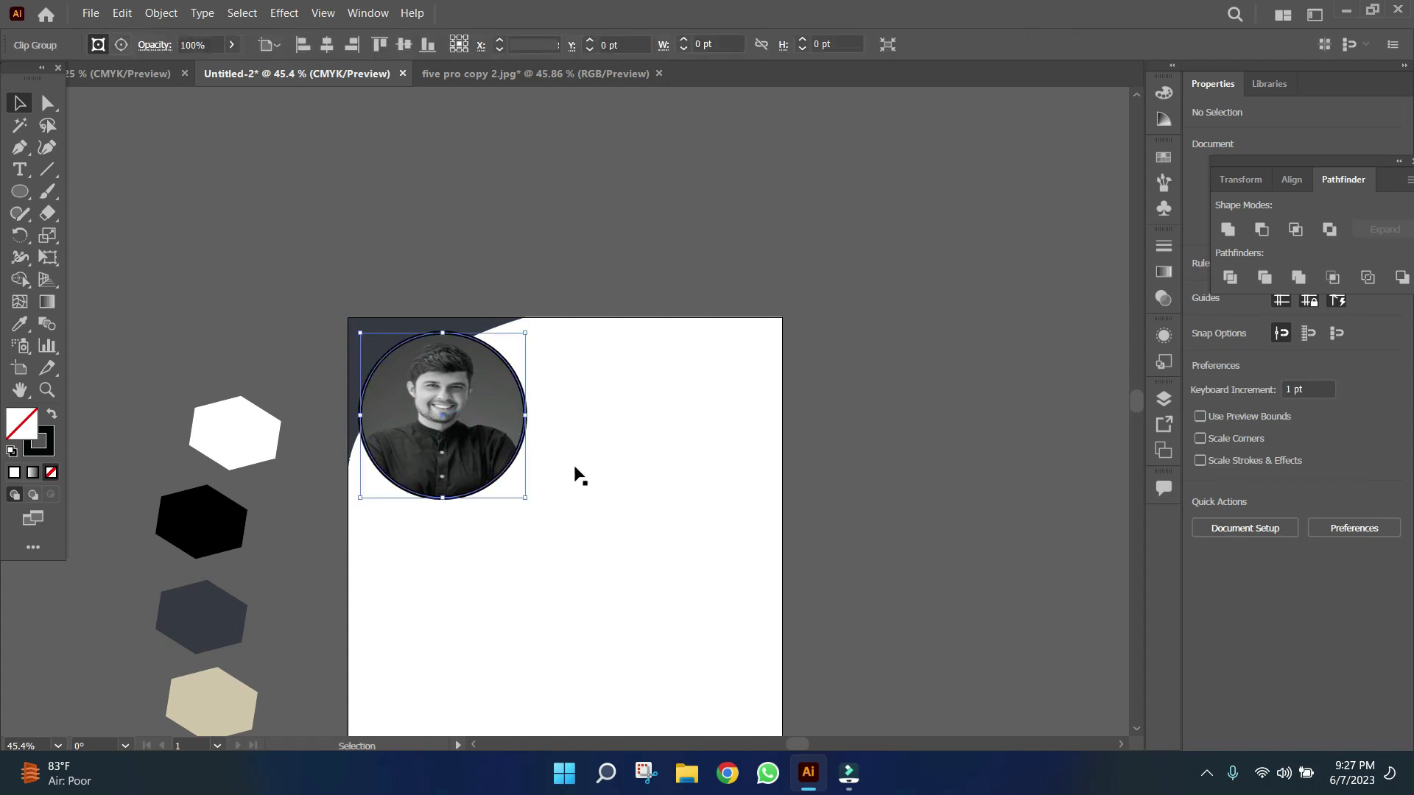
Draw a tall rectangle down the artboard's full left side as the sidebar
scroll(580, 475, "down", 3)
scroll(451, 489, "down", 2)
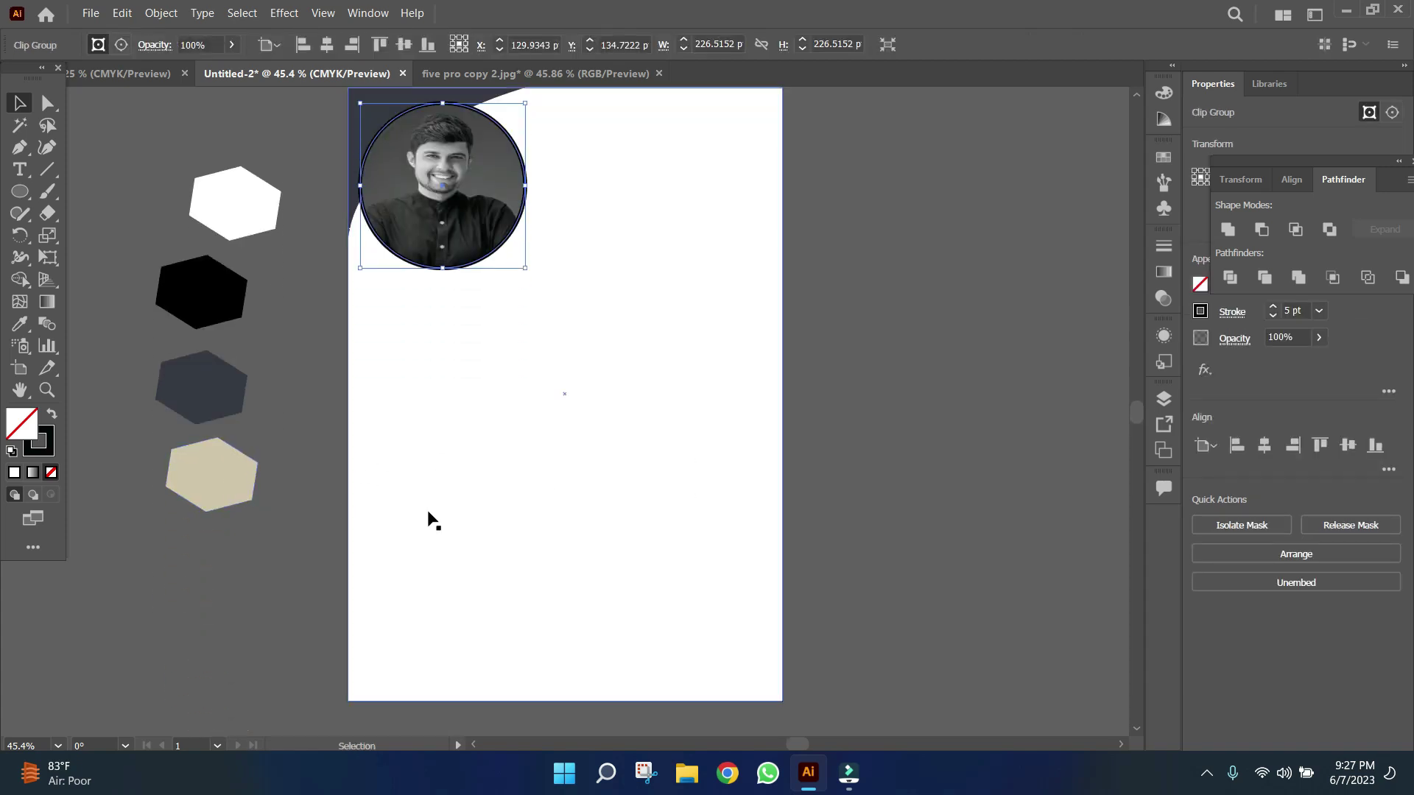
left_click(22, 195)
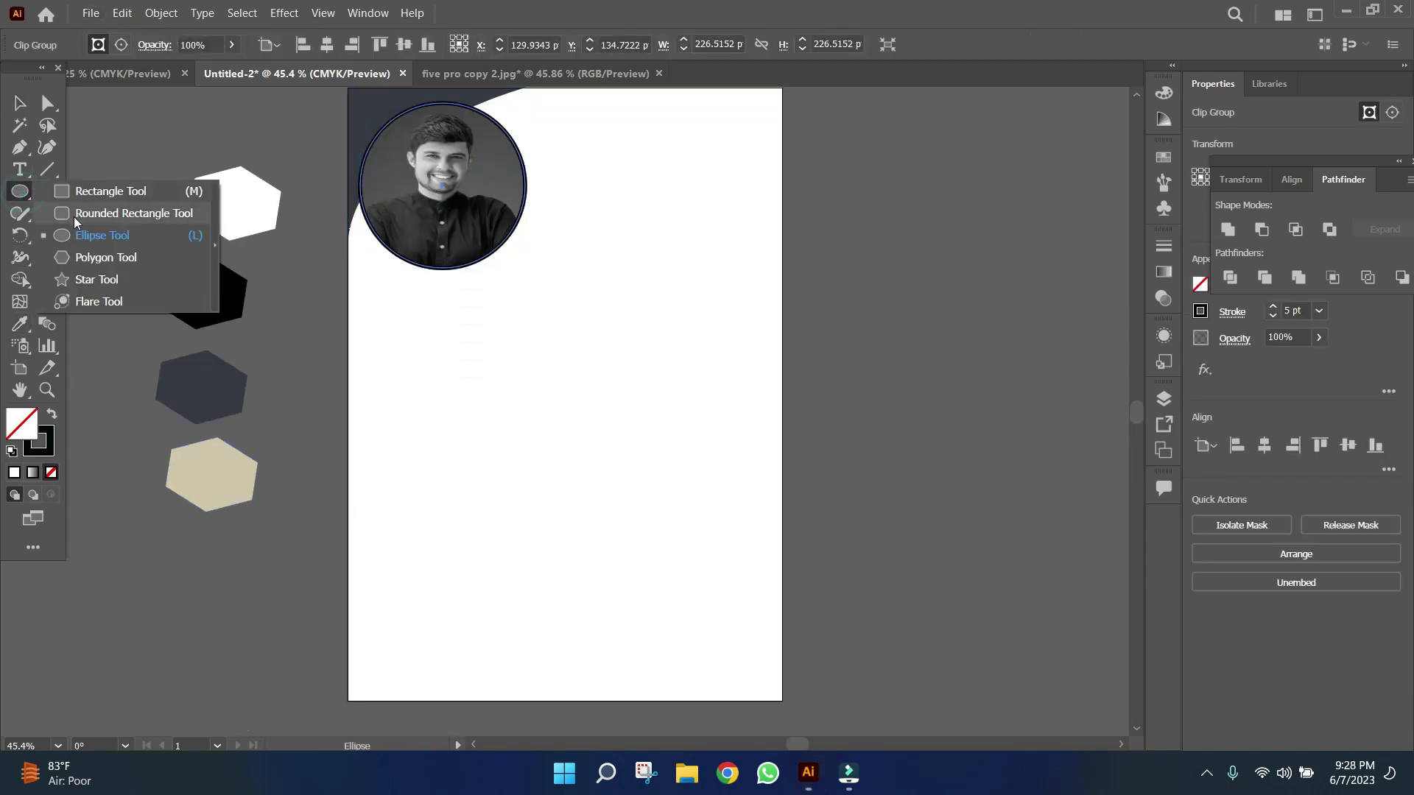
left_click(79, 194)
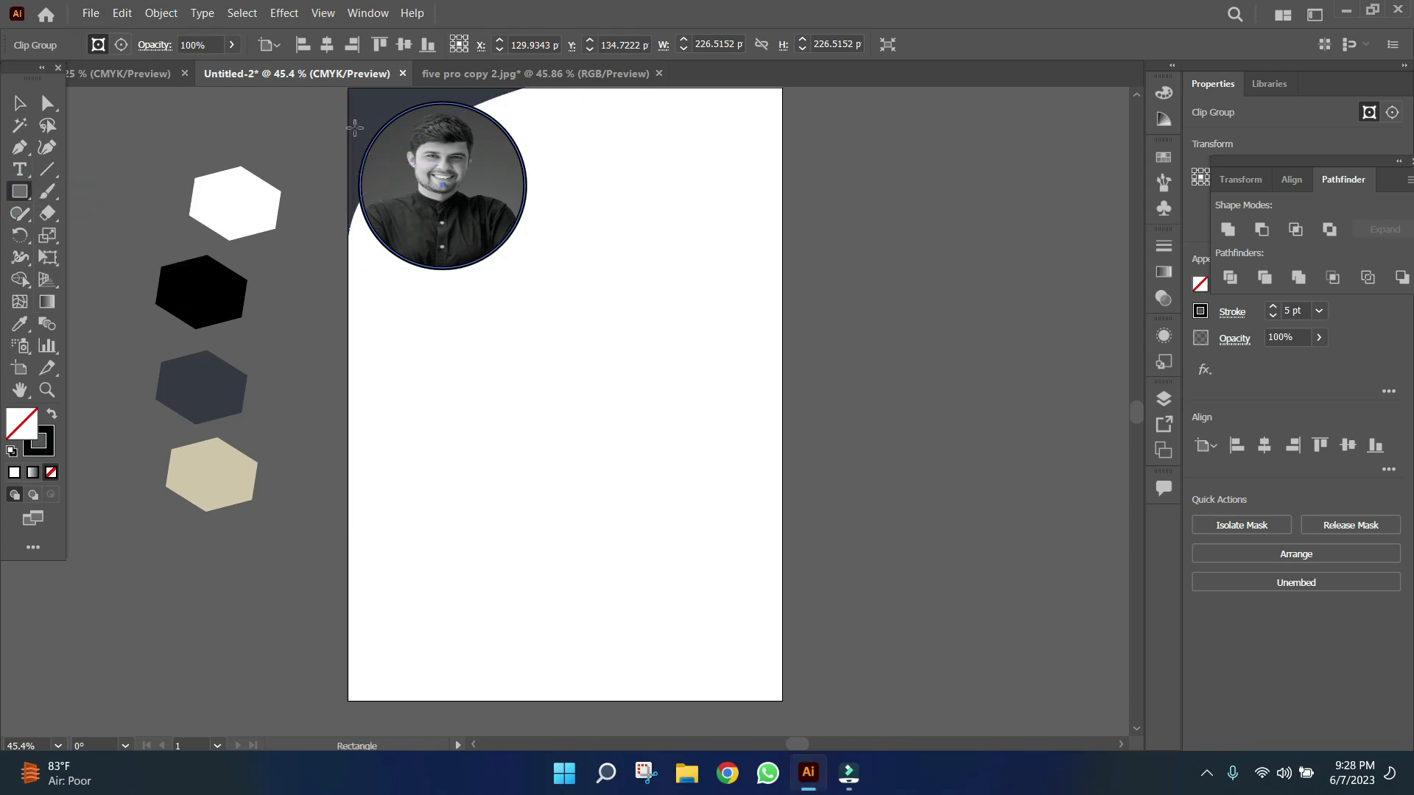
mouse_move(348, 89)
left_mouse_down()
mouse_move(536, 726)
mouse_move(545, 689)
left_mouse_up()
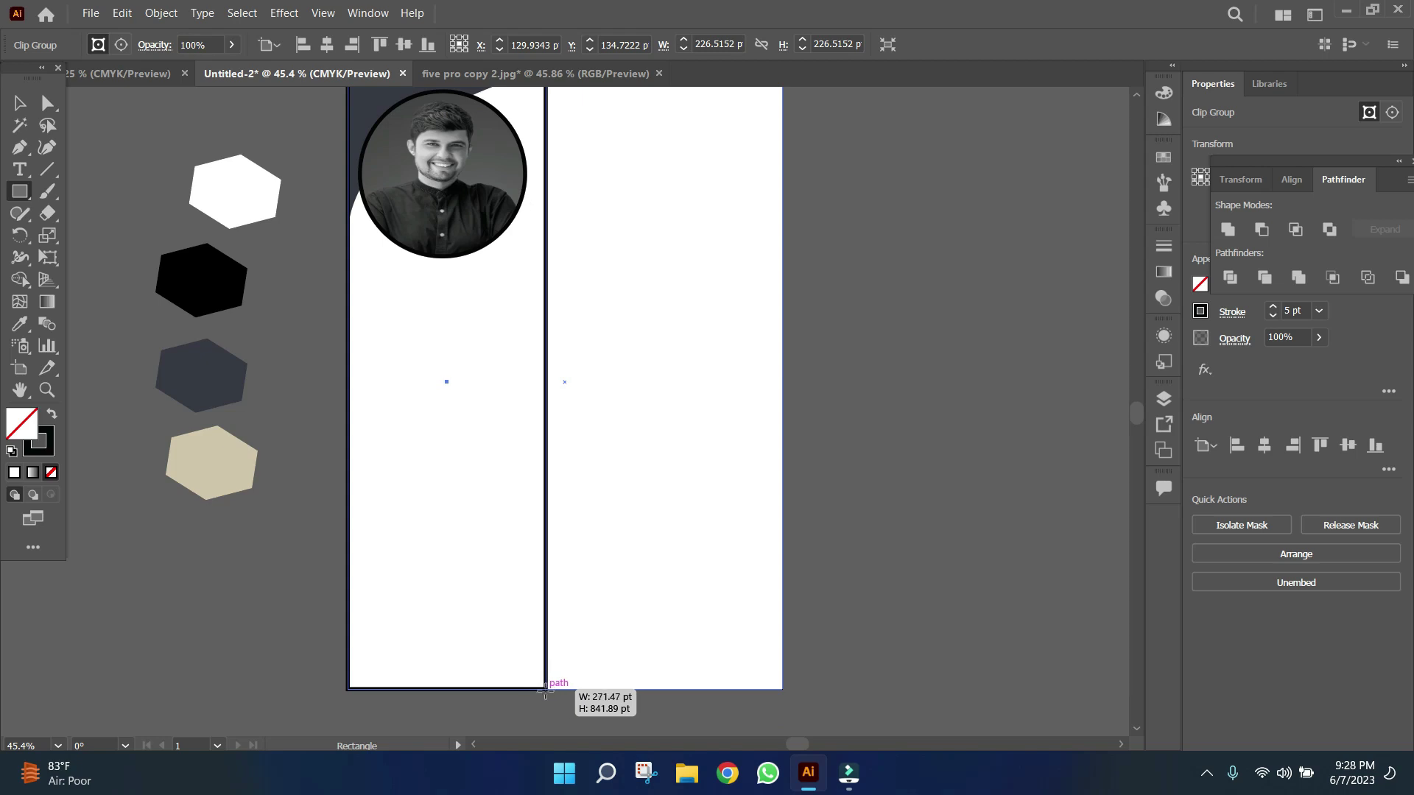
scroll(855, 503, "up", 1)
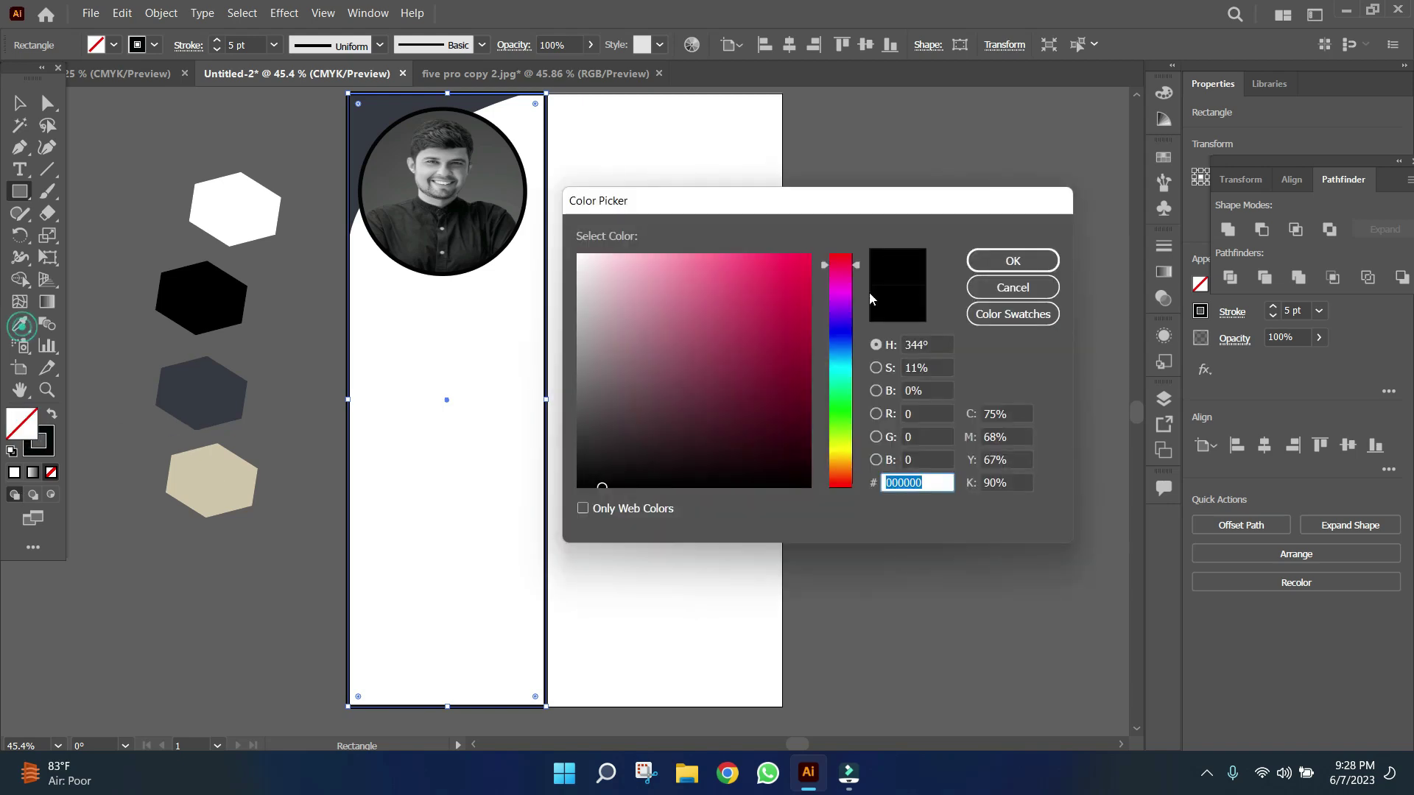
Fill the sidebar beige from the hexagon swatch and restack it behind the photo
left_click(1002, 260)
key("i")
left_click(211, 450)
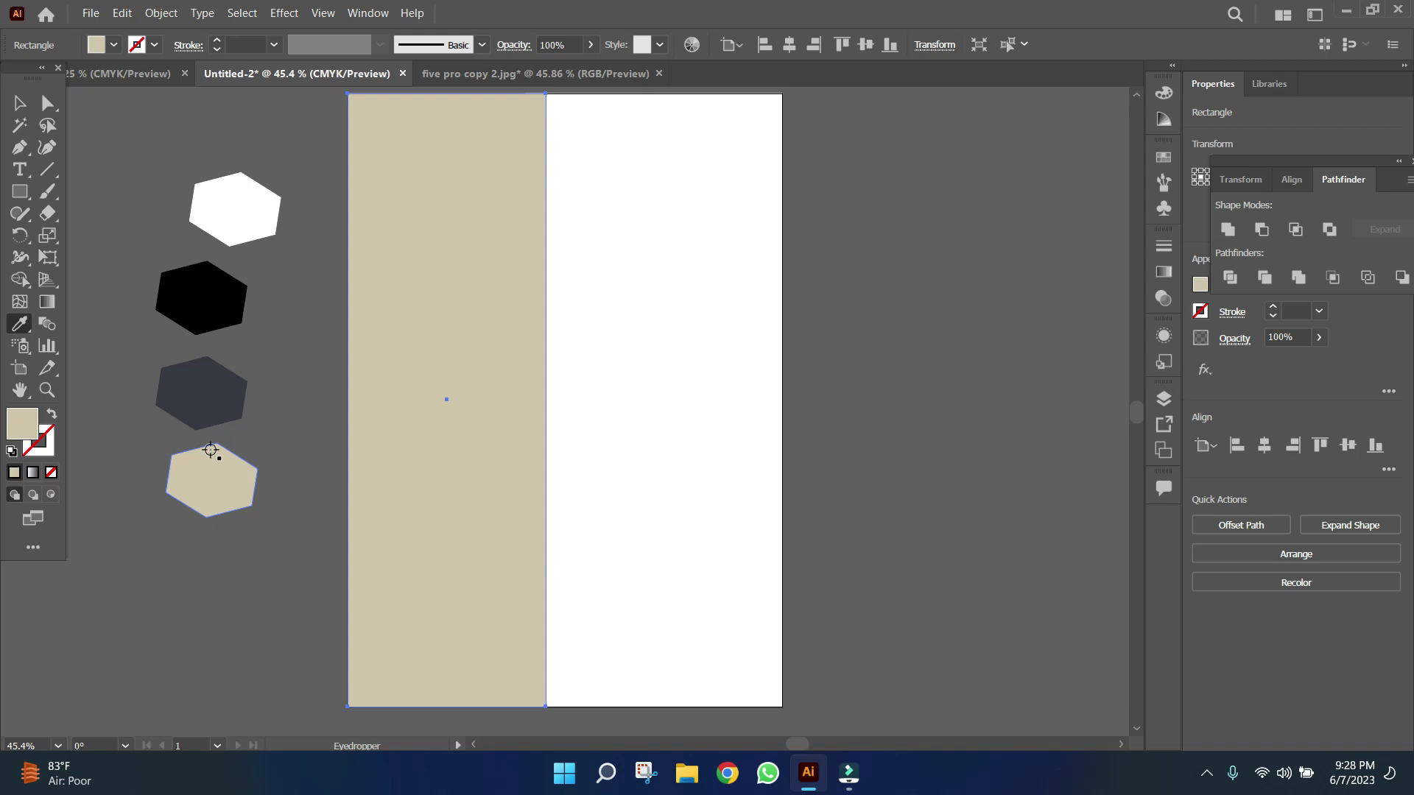
right_click(470, 401)
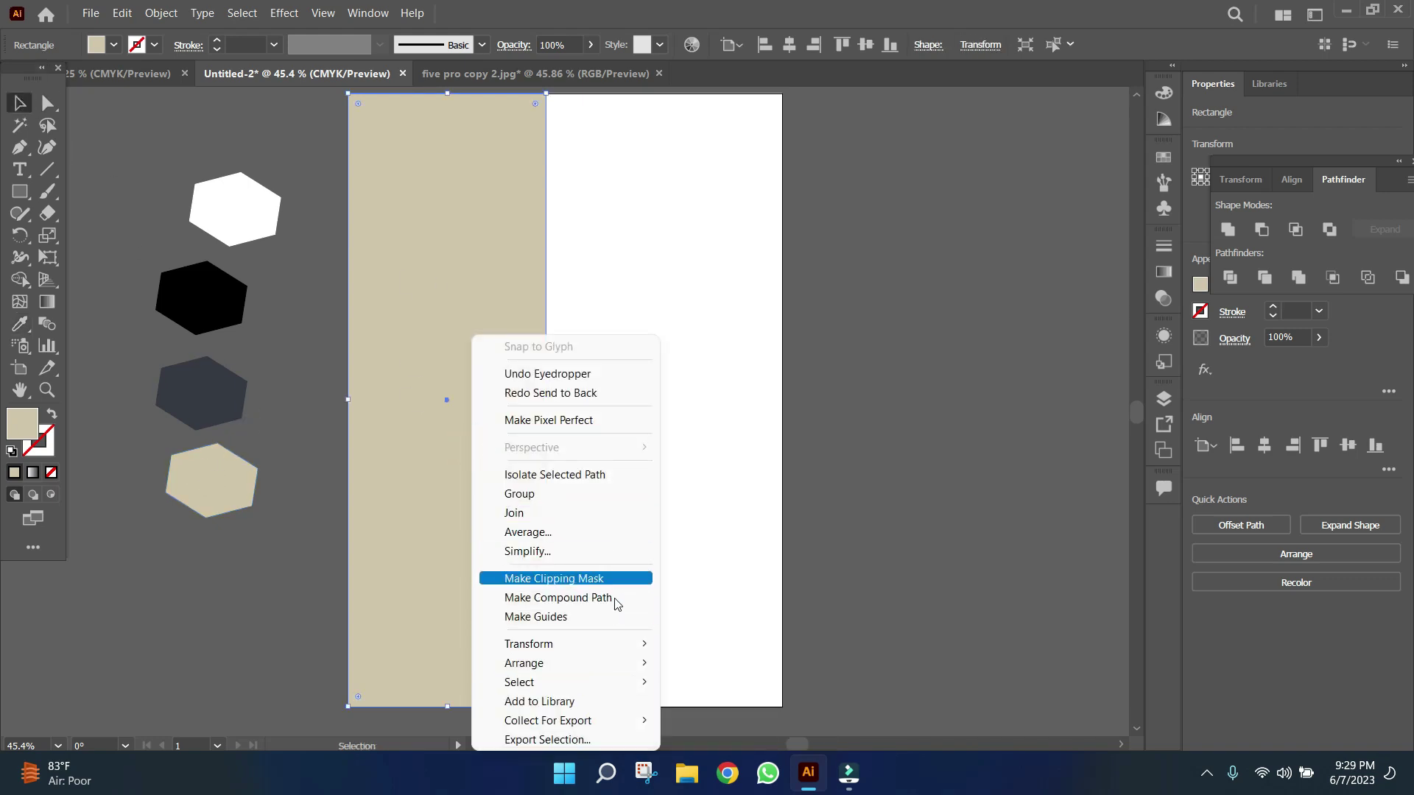
mouse_move(565, 663)
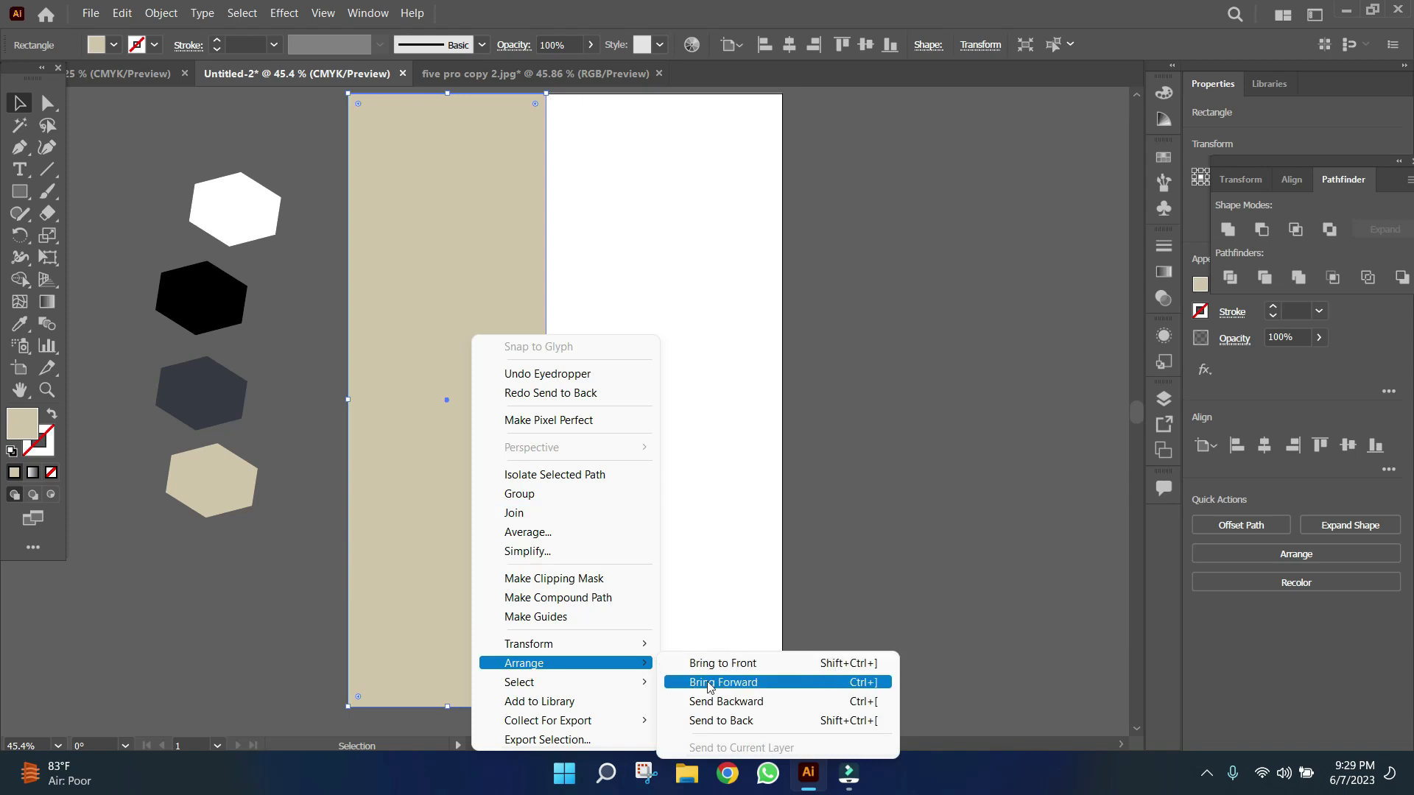
left_click(709, 683)
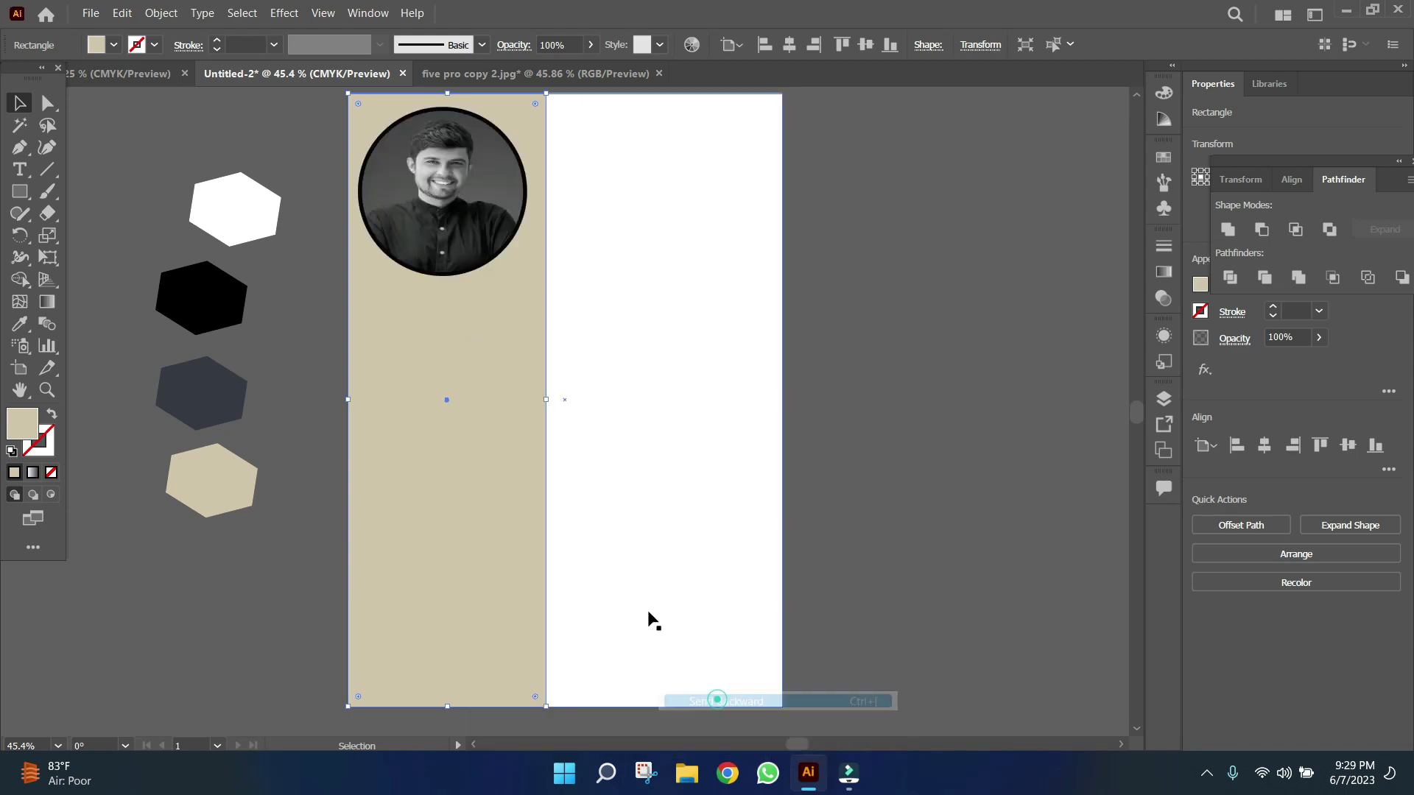
Send the beige rectangle backward and round its top-right corner
right_click(519, 450)
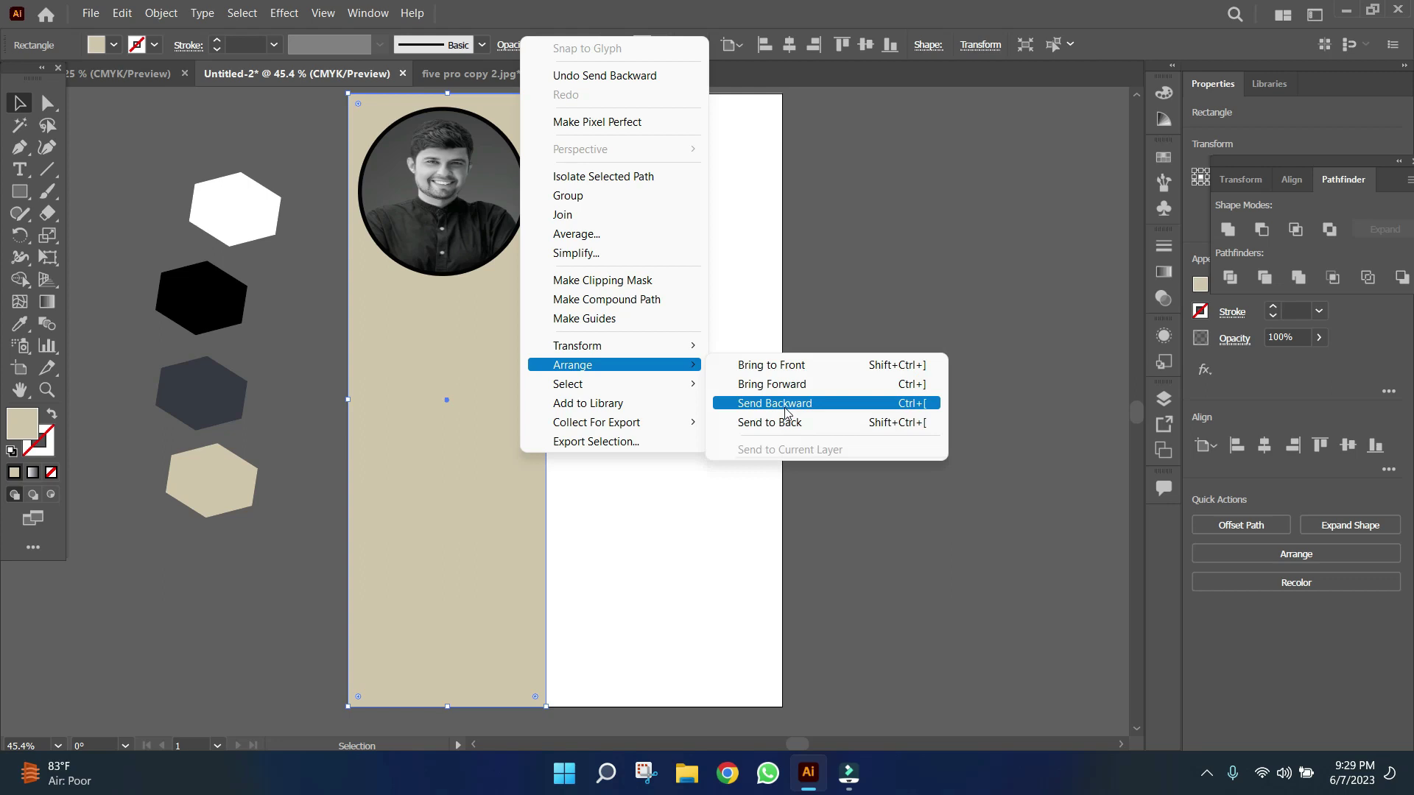
left_click(786, 413)
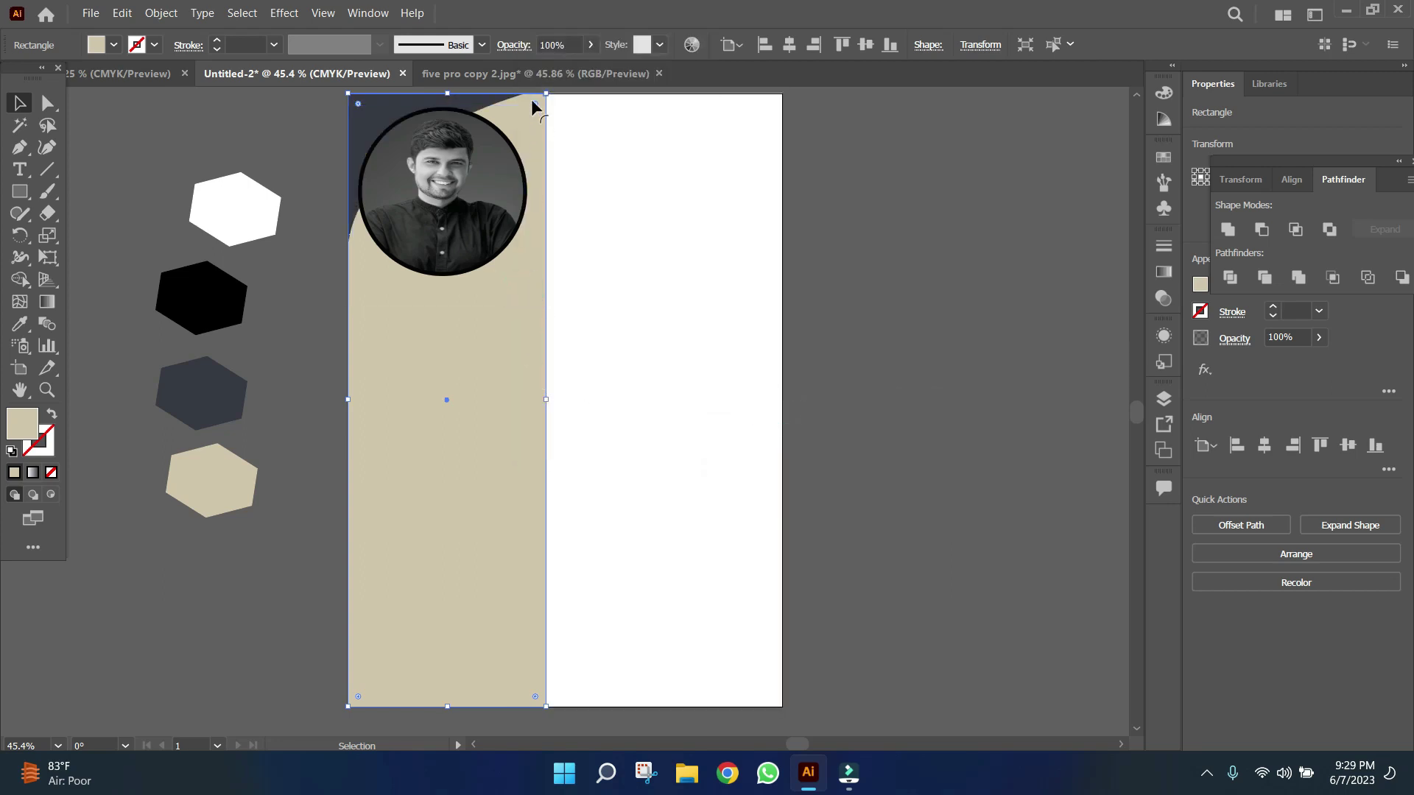
left_click_drag(535, 103, 556, 278)
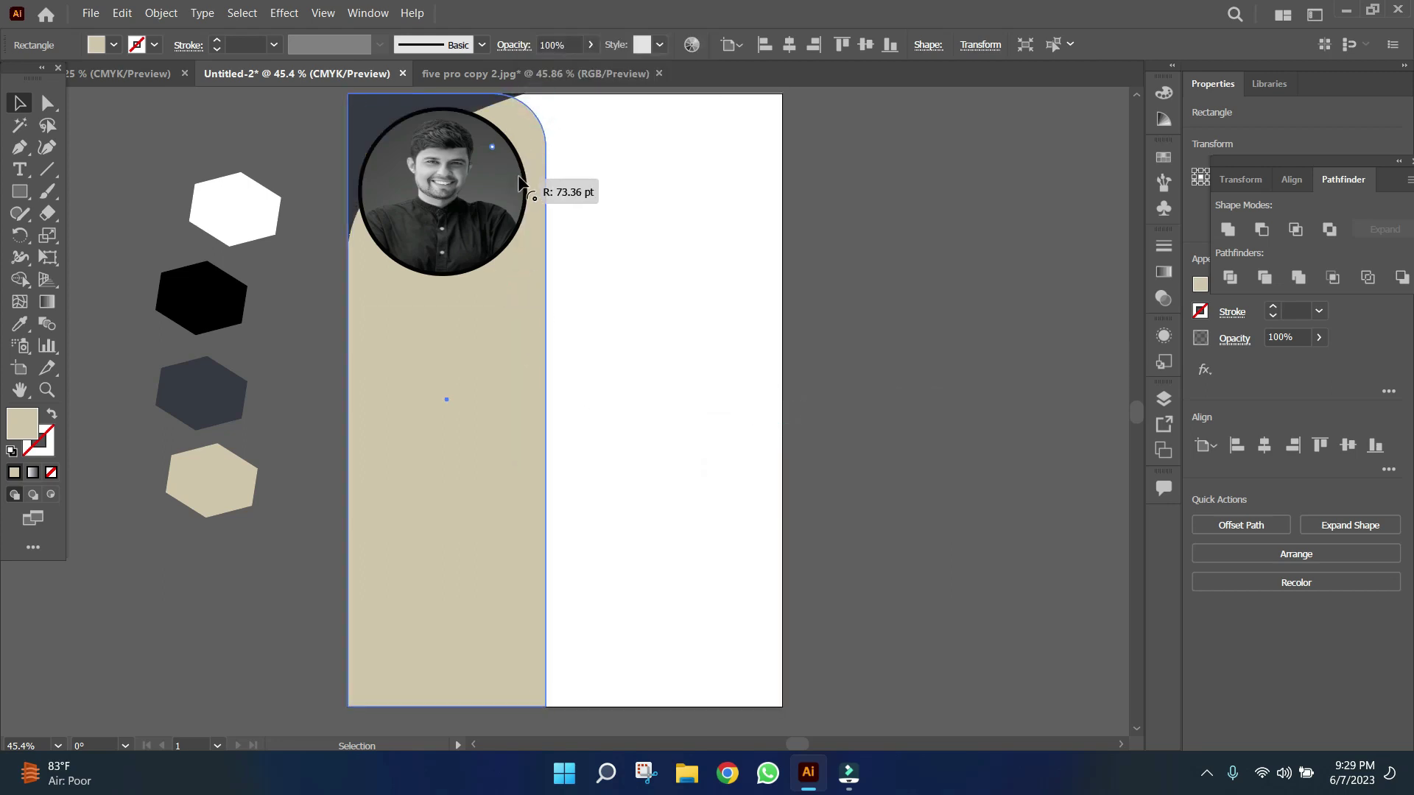
scroll(762, 316, "up", 1)
scroll(762, 316, "up", 3)
left_click_drag(525, 404, 524, 431)
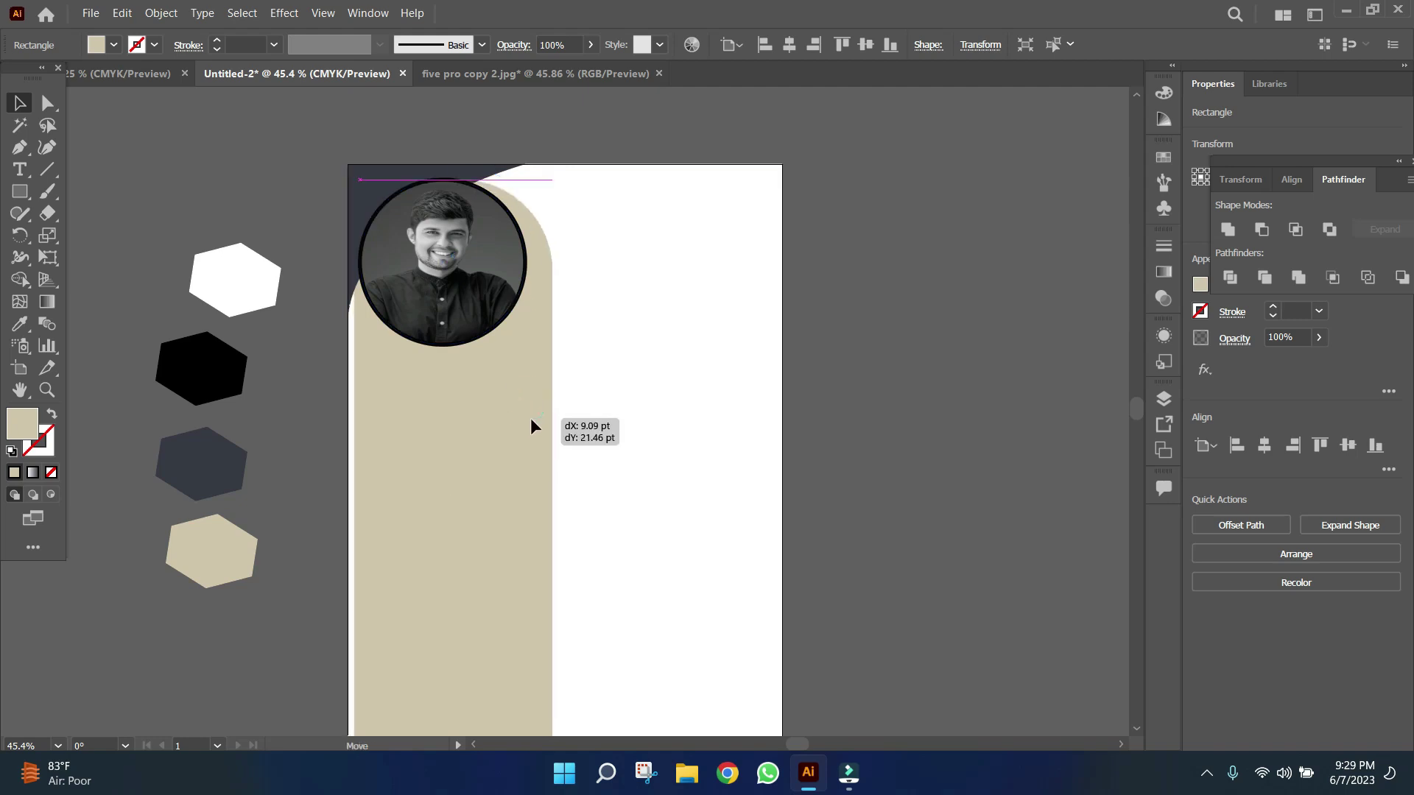
scroll(972, 375, "down", 9)
scroll(689, 417, "up", 7)
left_click_drag(468, 385, 466, 397)
Enlarge the dark navy top-left corner shape
mouse_move(502, 223)
left_mouse_down()
mouse_move(496, 258)
mouse_move(493, 232)
left_mouse_up()
key("ctrl+z")
left_click(395, 174)
mouse_move(526, 283)
left_mouse_down()
mouse_move(604, 316)
mouse_move(471, 280)
left_mouse_up()
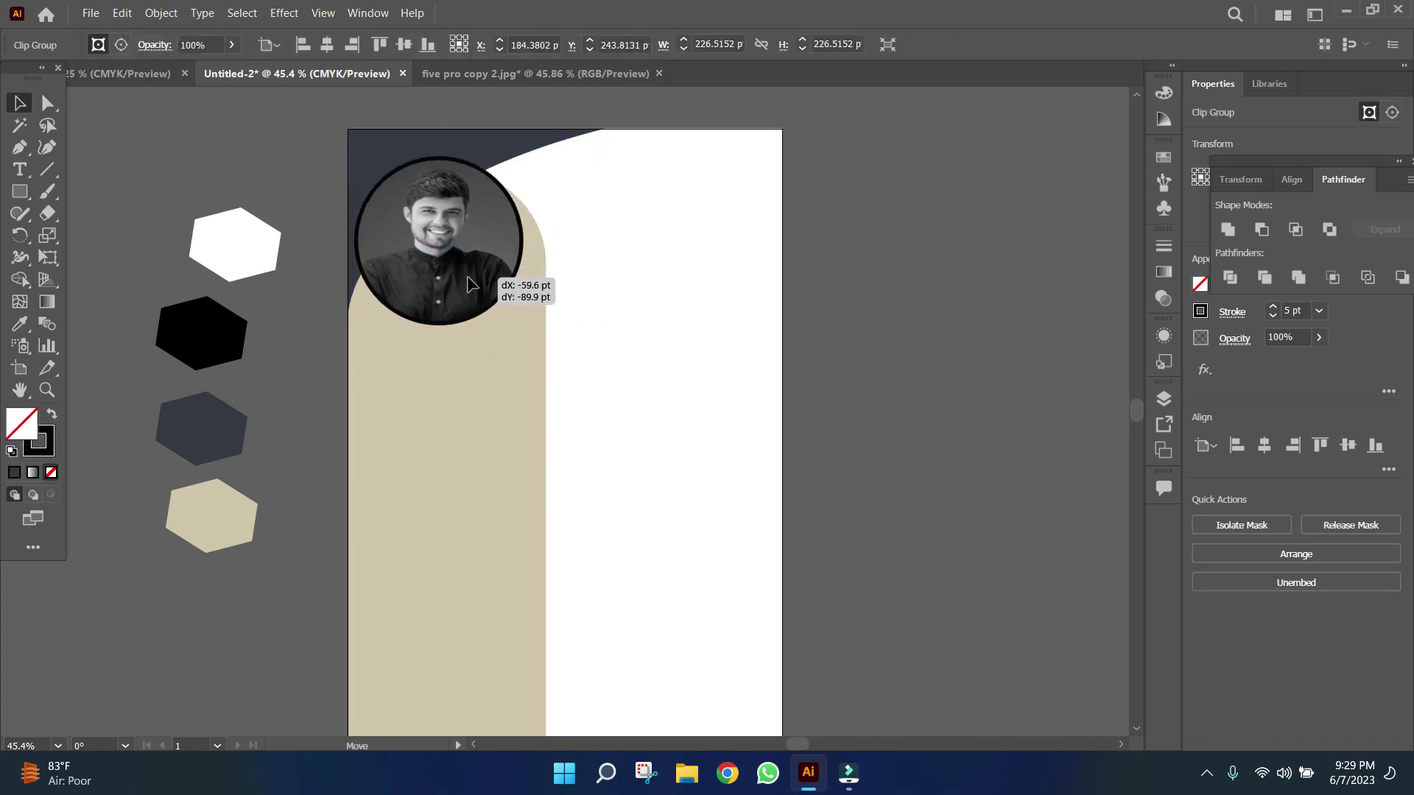
Stretch the beige column's bottom edge down to the artboard bottom
left_click(486, 334)
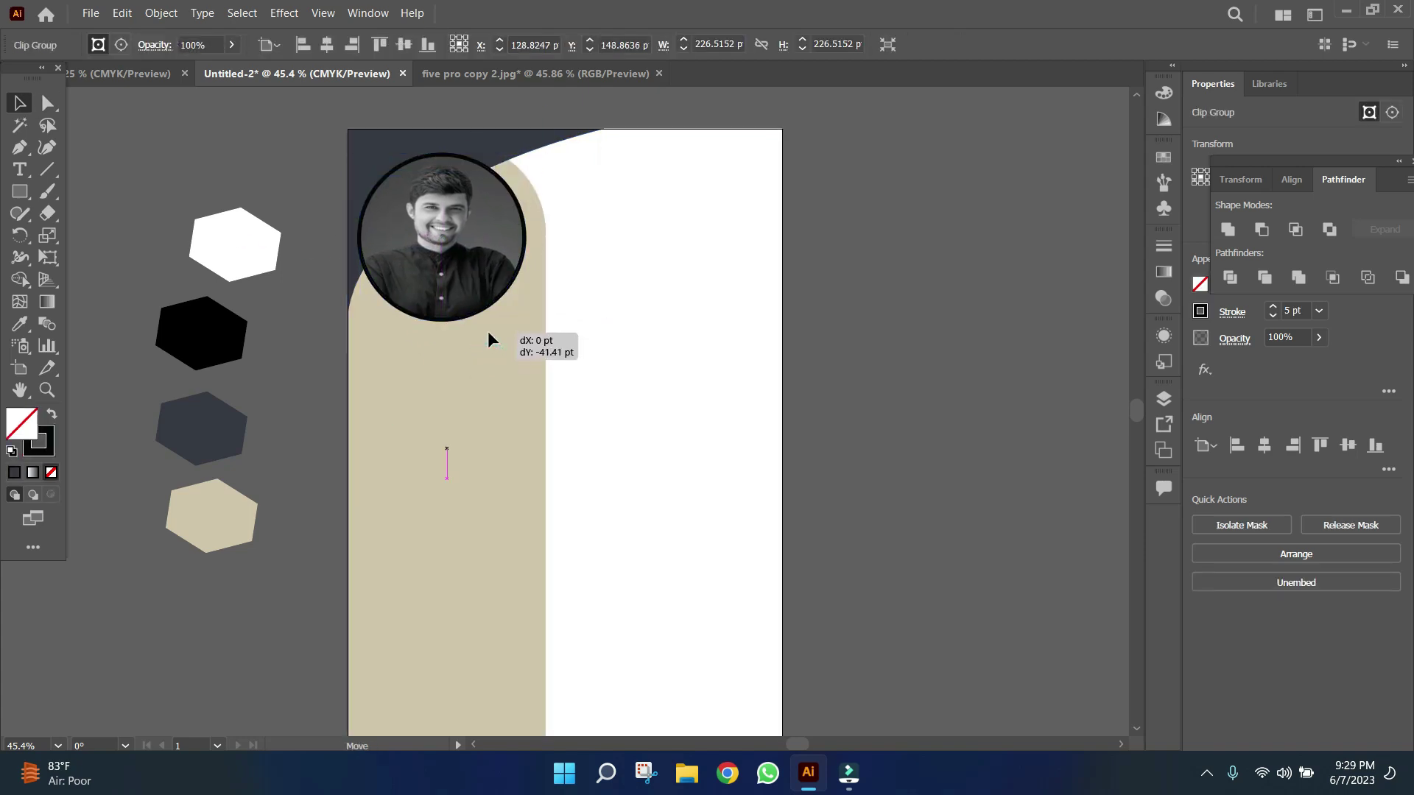
scroll(439, 685, "down", 2)
left_click_drag(447, 687, 447, 671)
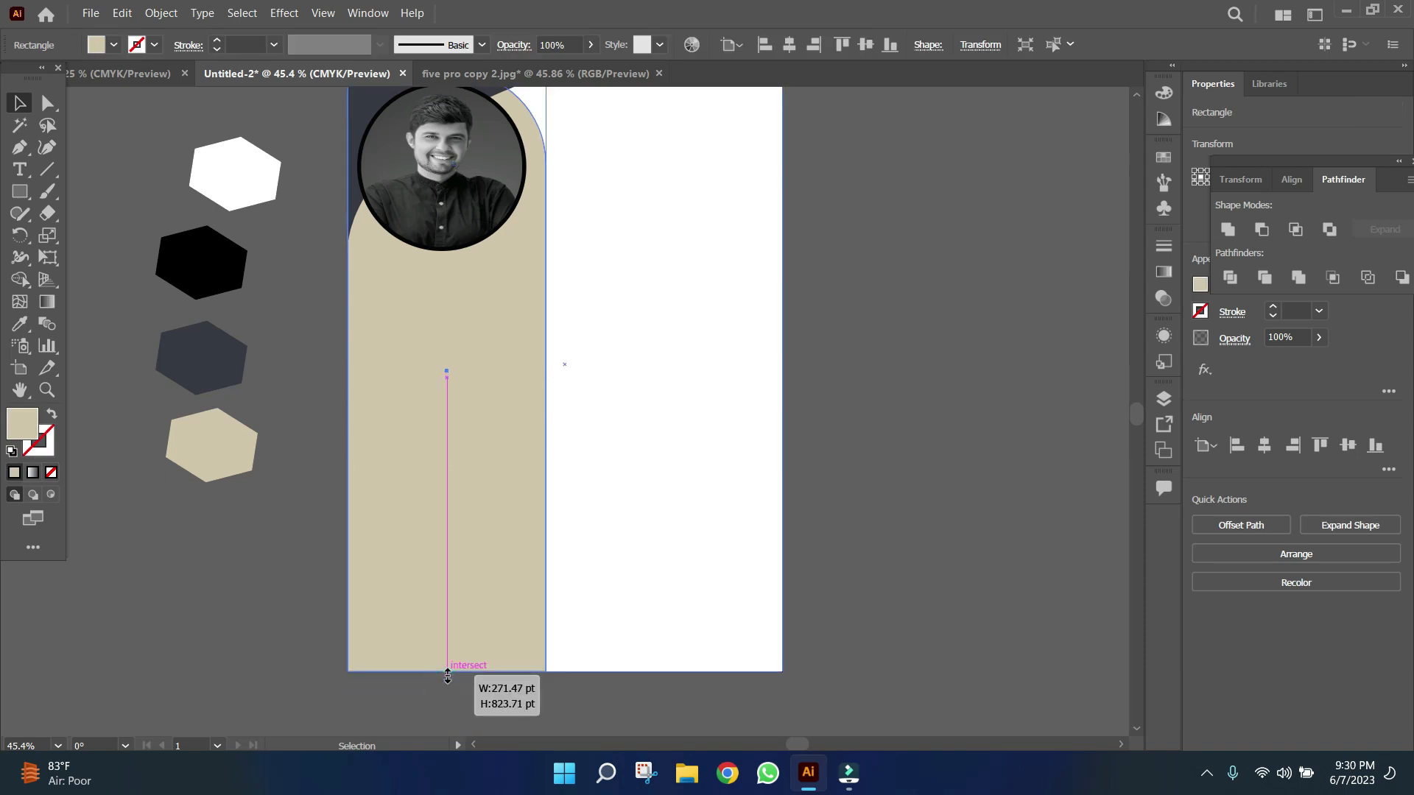
left_click(878, 476)
scroll(770, 473, "up", 2)
scroll(849, 448, "down", 2)
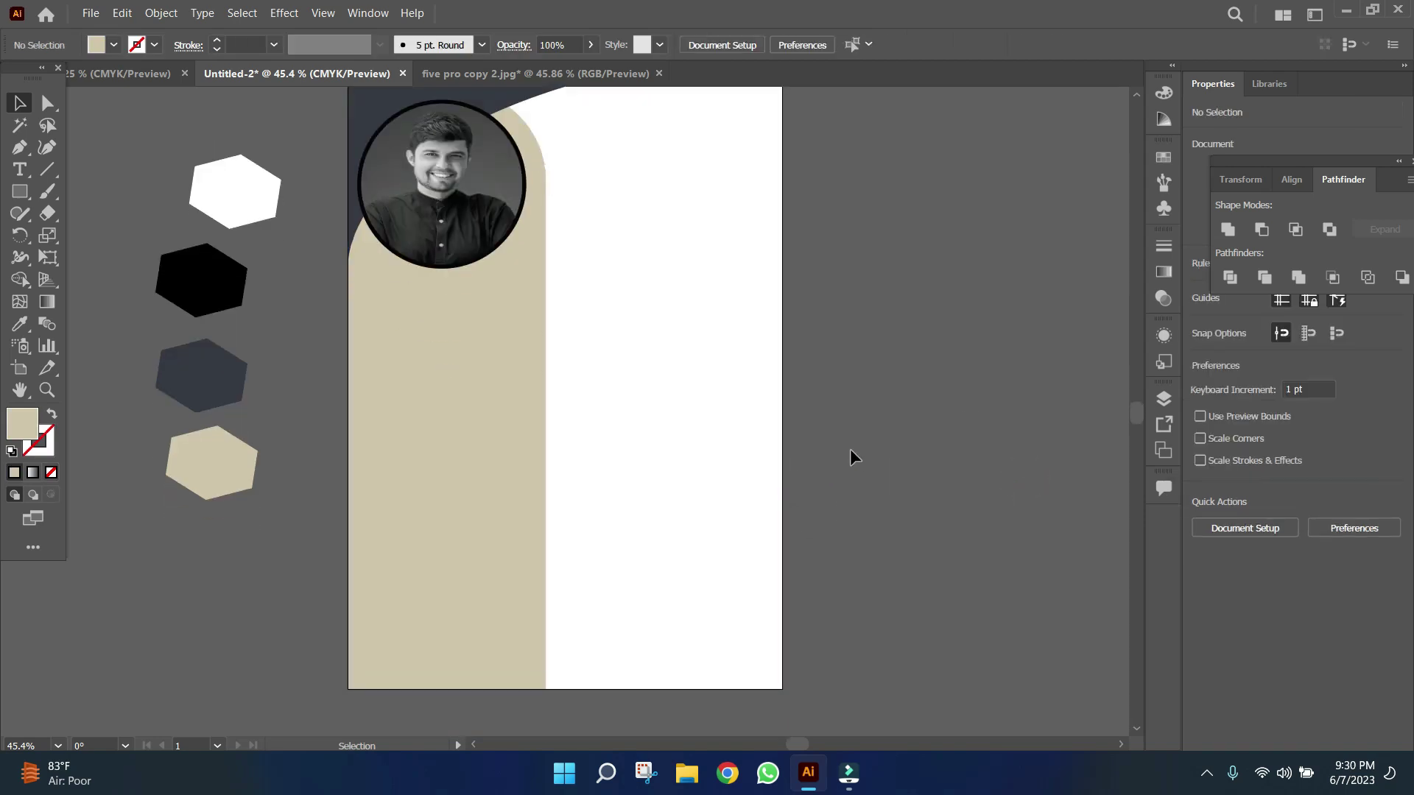
Draw a thin bar across the left column below the photo
left_click(489, 353)
scroll(489, 353, "up", 1)
left_click(854, 266)
scroll(855, 267, "down", 1)
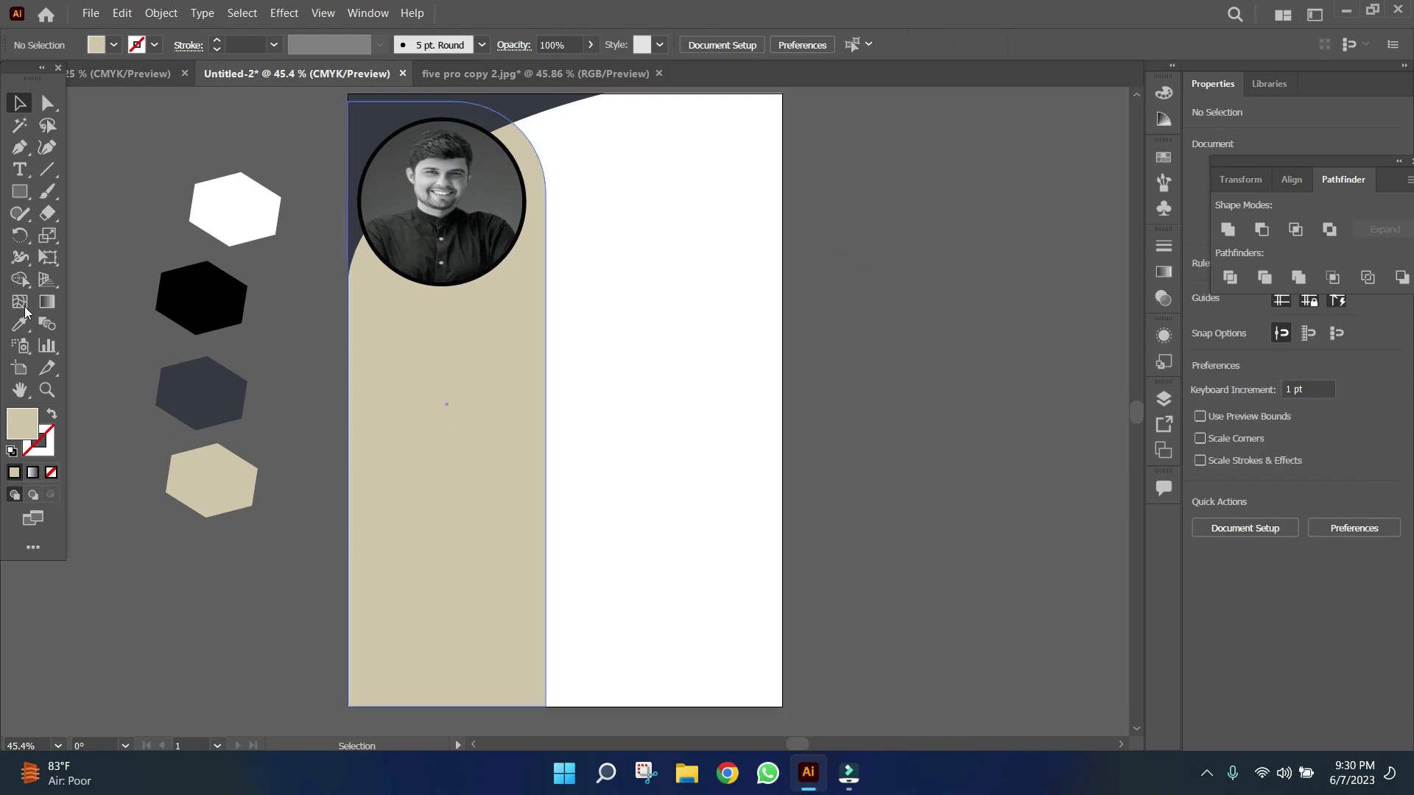
left_click(20, 191)
left_click(74, 192)
left_click_drag(350, 306, 365, 308)
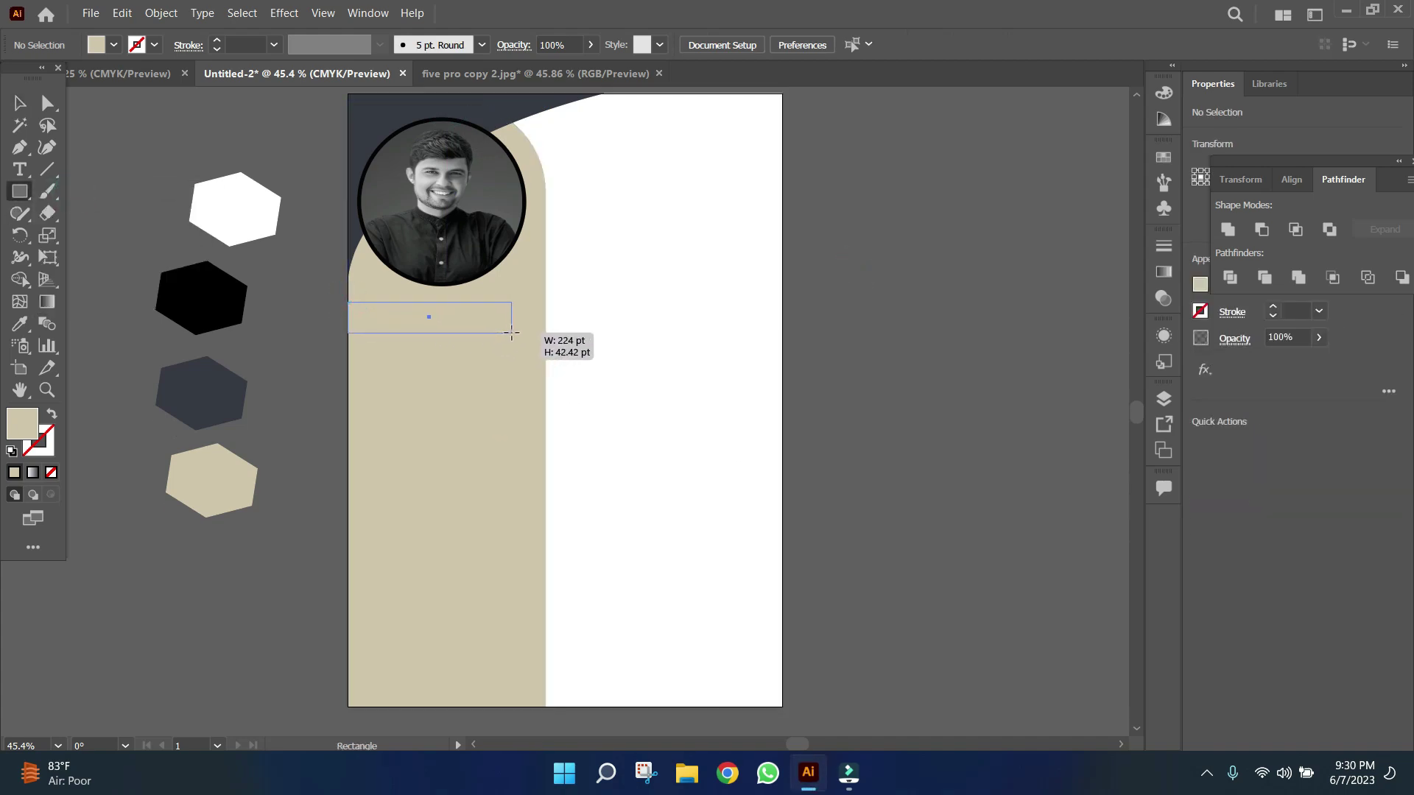
left_click_drag(513, 333, 513, 334)
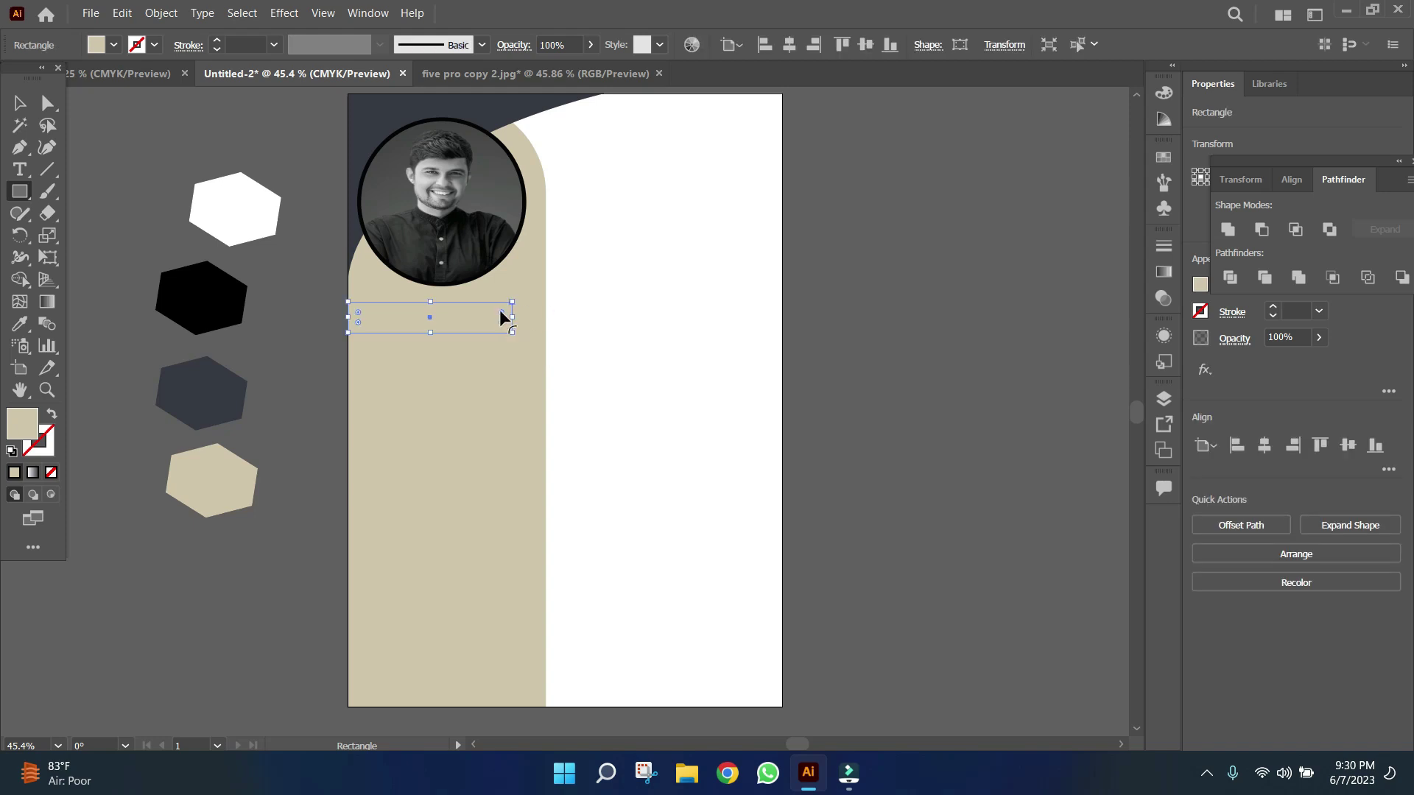
Fill the bar navy by sampling the navy hexagon
double_click(29, 431)
left_click(983, 289)
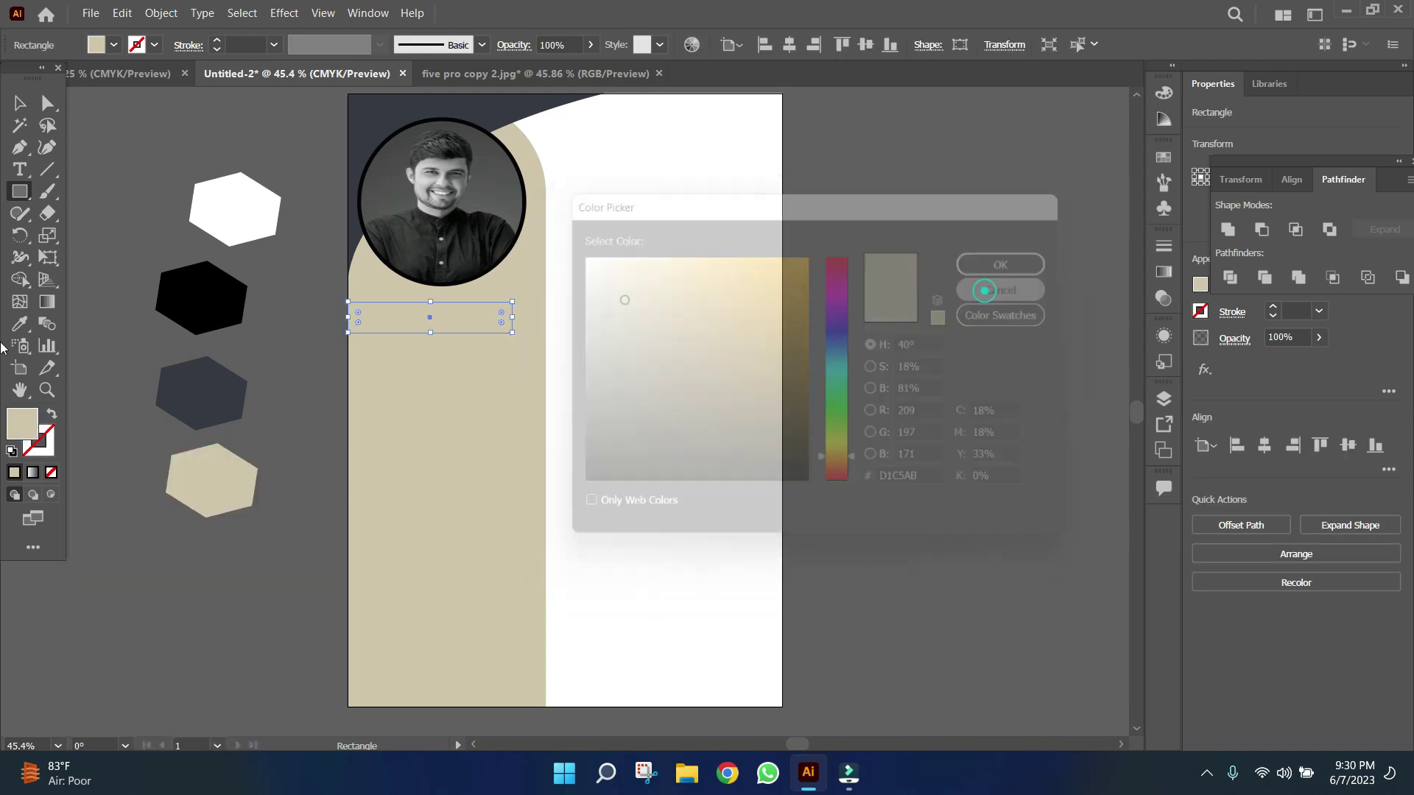
key("i")
left_click(239, 408)
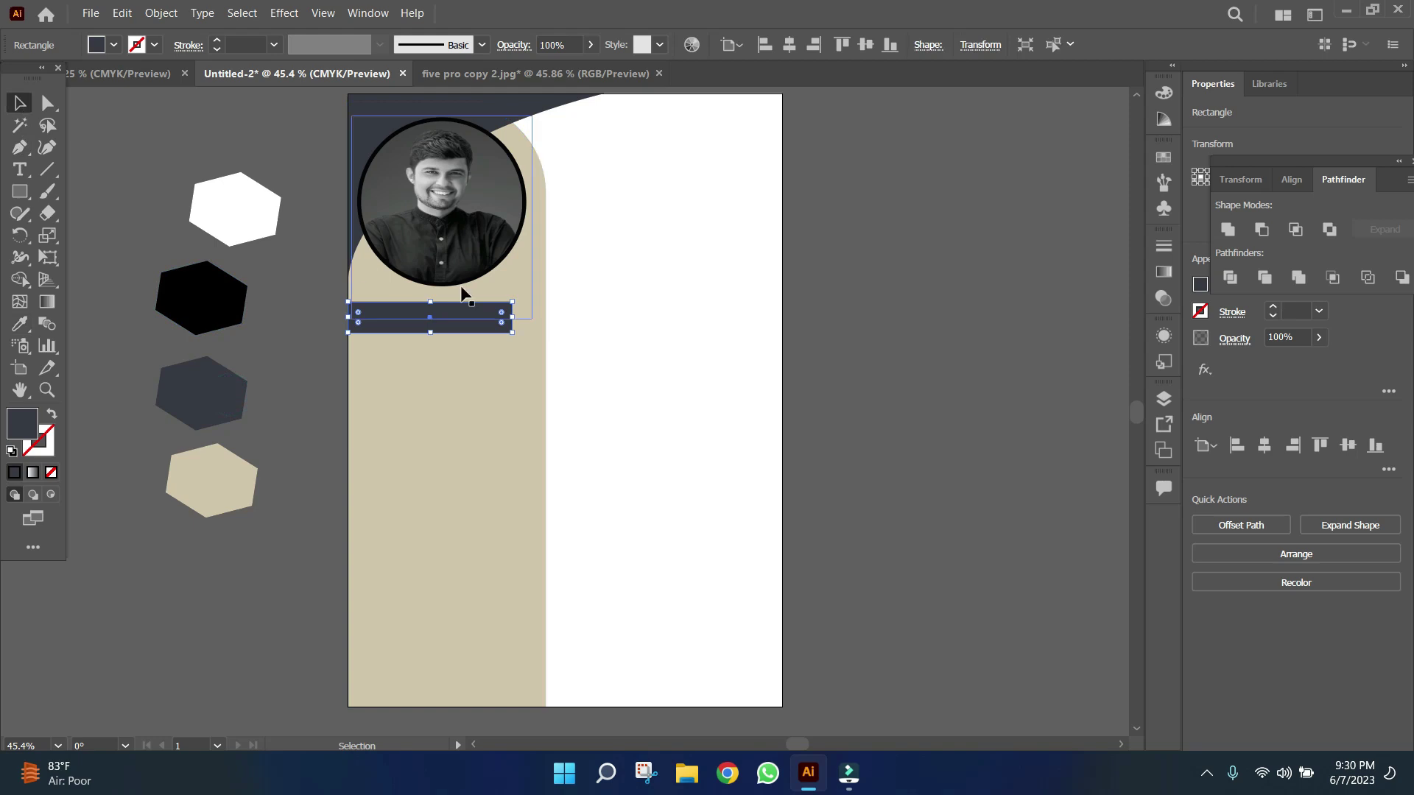
Slant the bar's right end and Alt-drag a copy further down
left_click(47, 103)
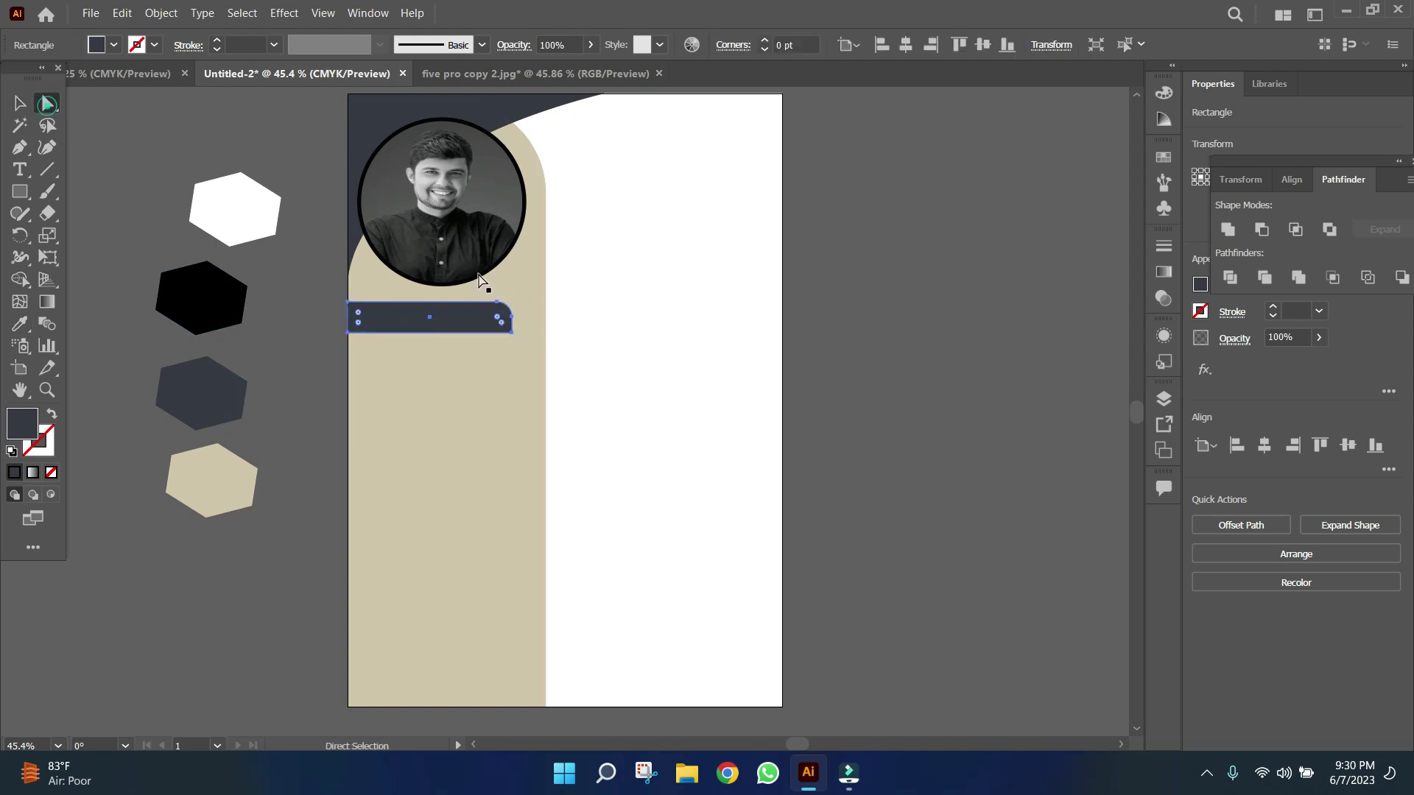
left_click(511, 333)
left_click_drag(511, 333, 519, 317)
key("v")
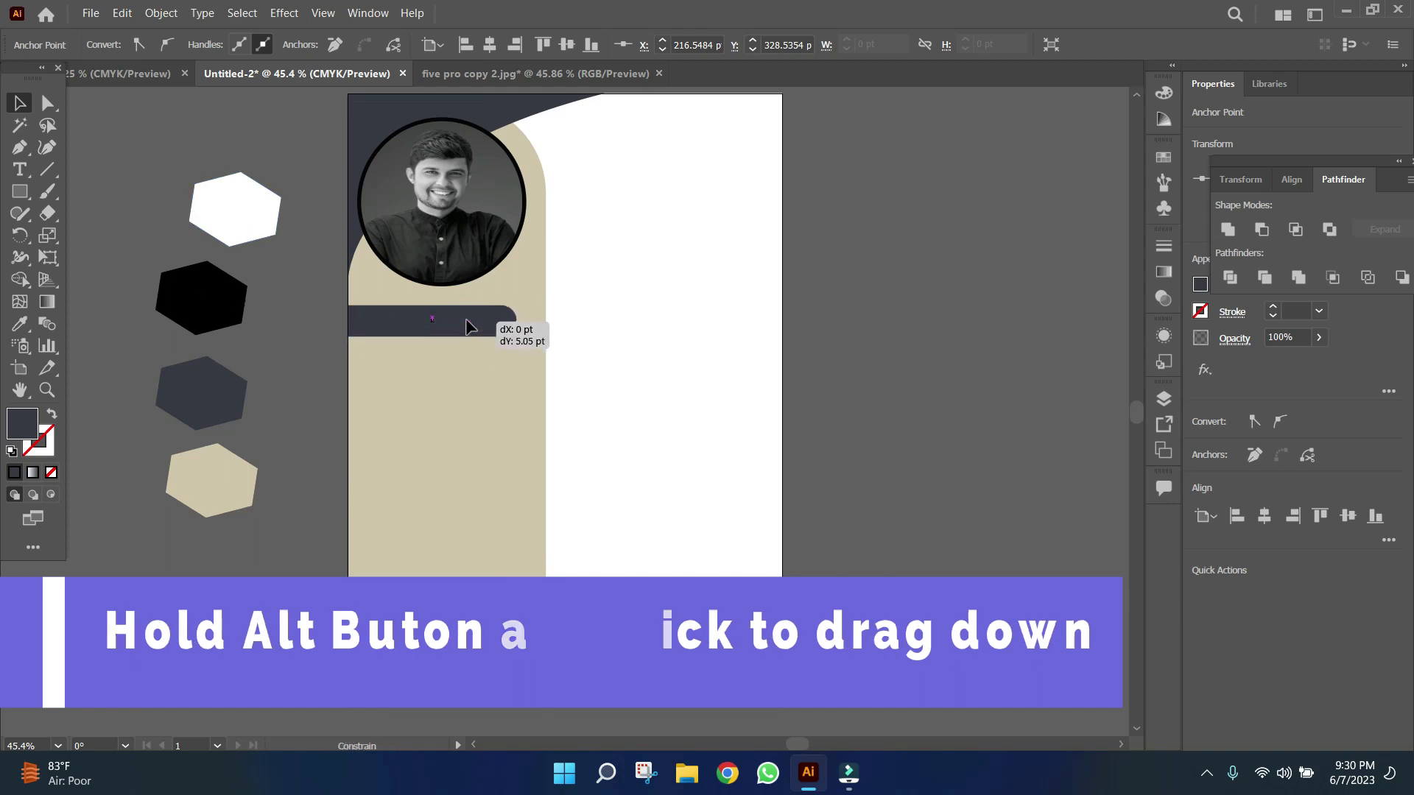
left_click_drag(473, 324, 473, 437)
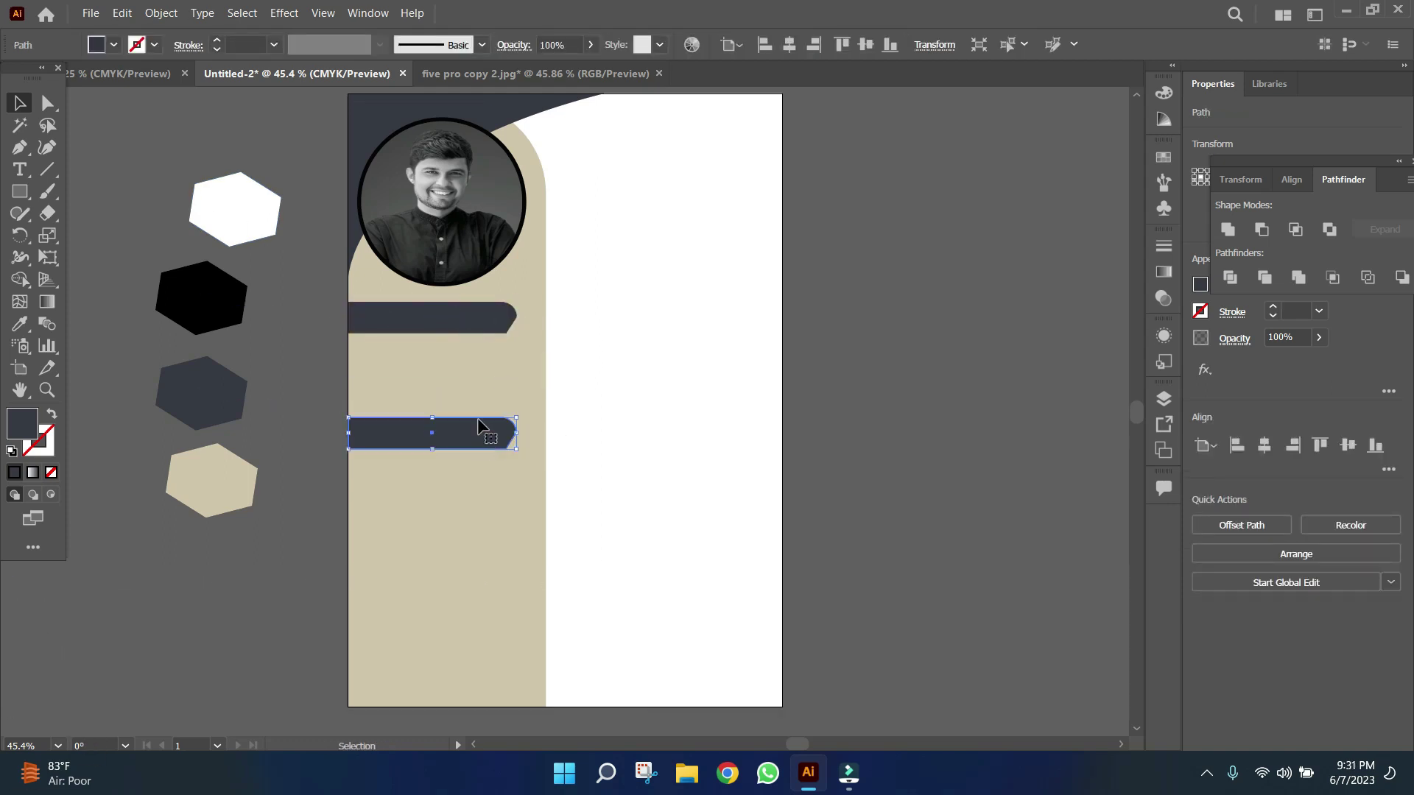
Bring the Contact, Skills and Hobbies labels in from the other document and position them
left_click(309, 377)
key("ctrl+Tab")
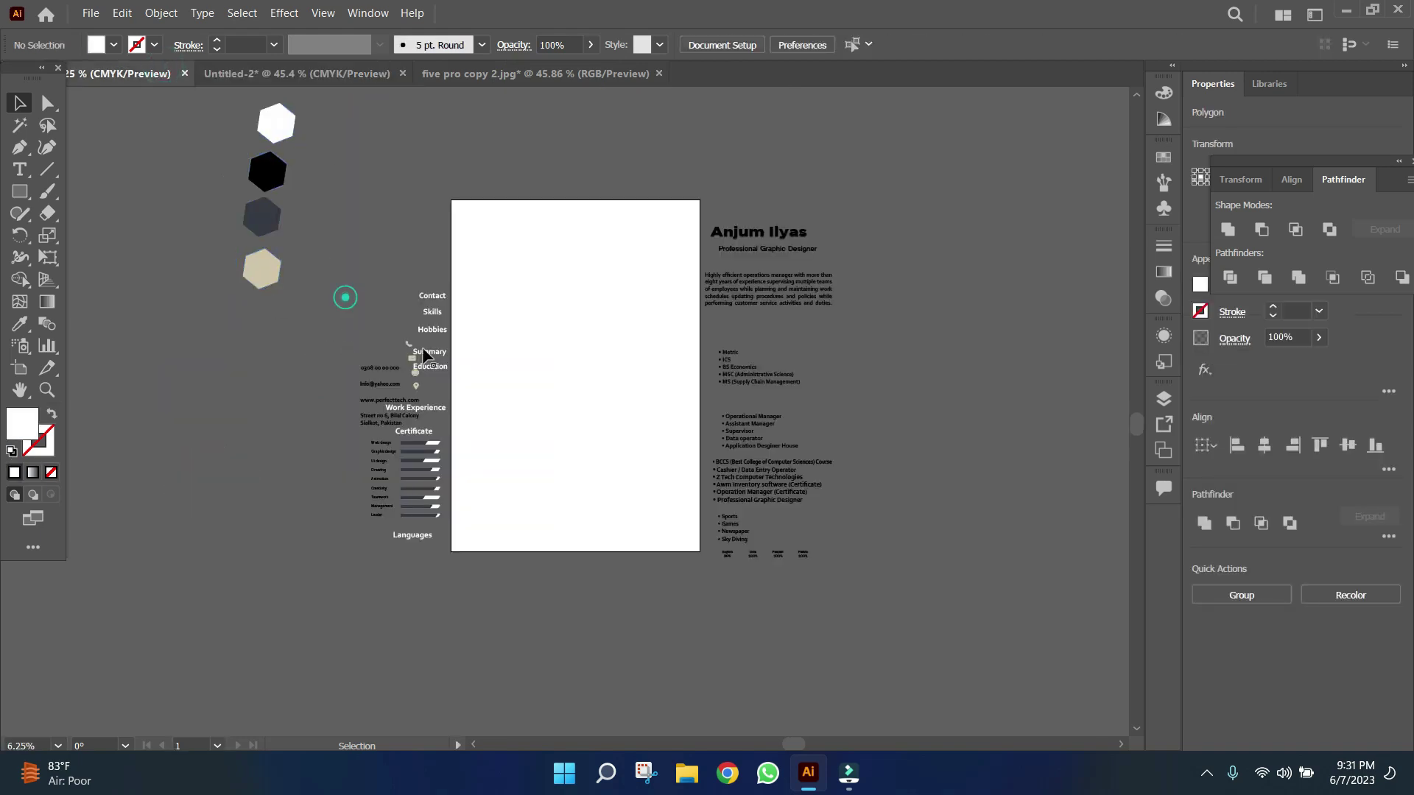
left_click_drag(433, 313, 361, 80)
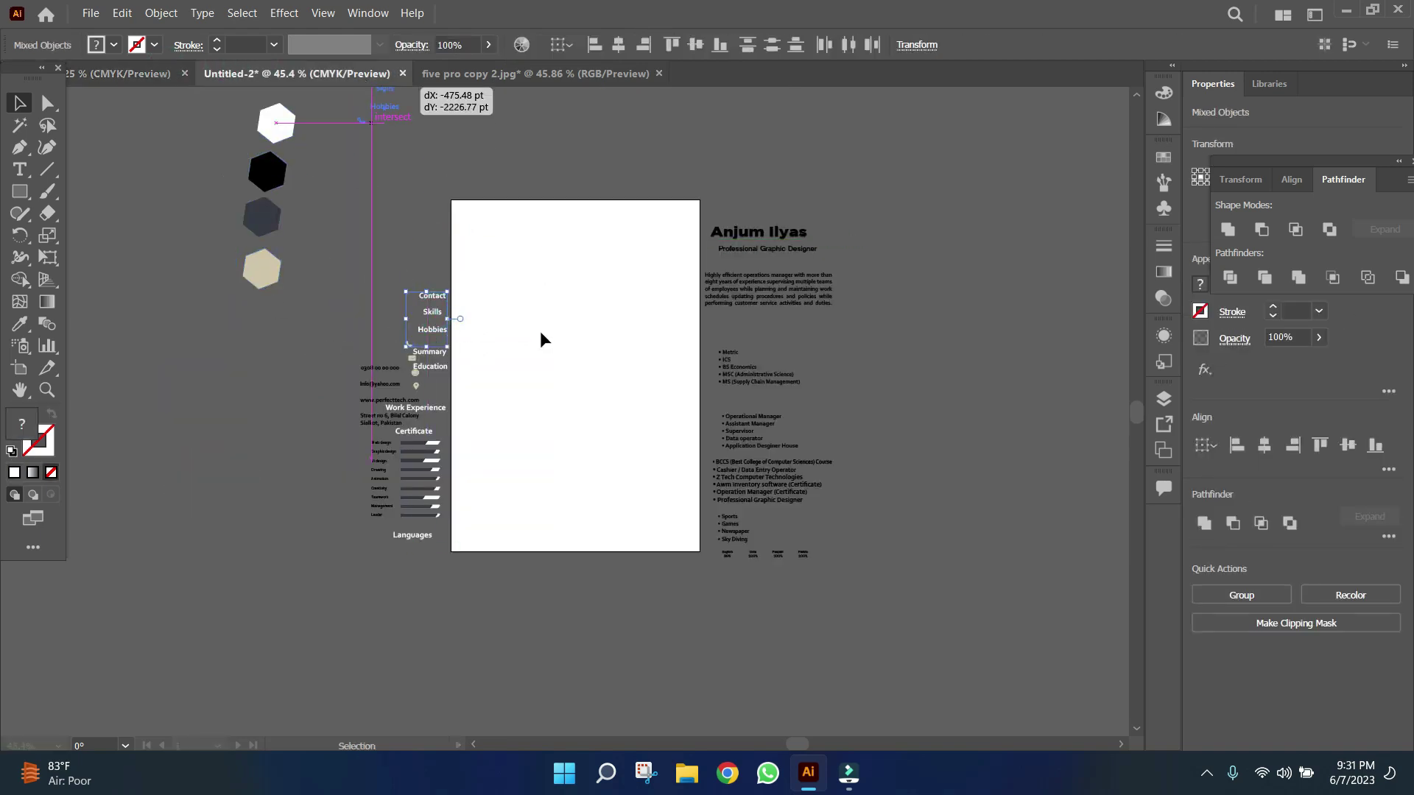
left_click_drag(541, 339, 510, 519)
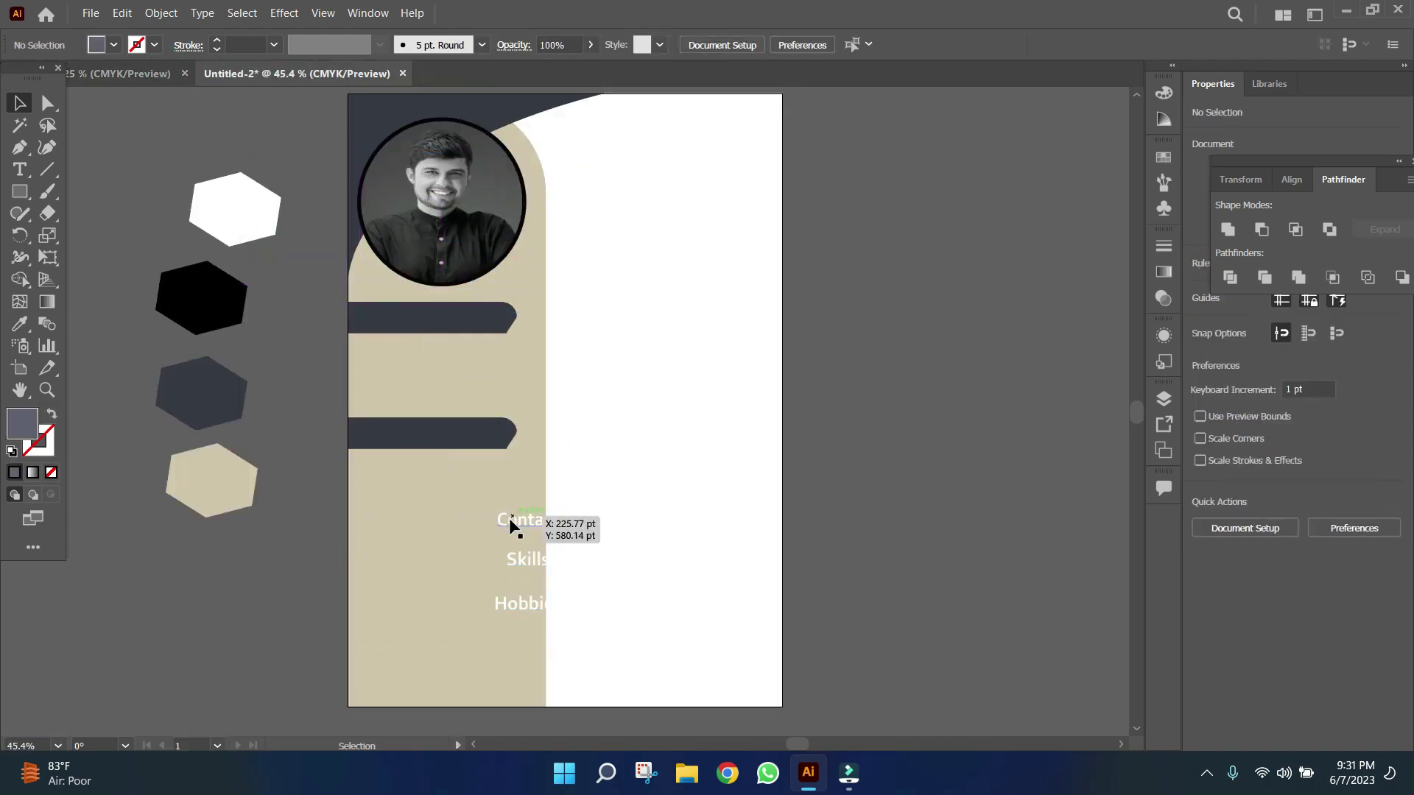
left_click_drag(525, 568, 372, 439)
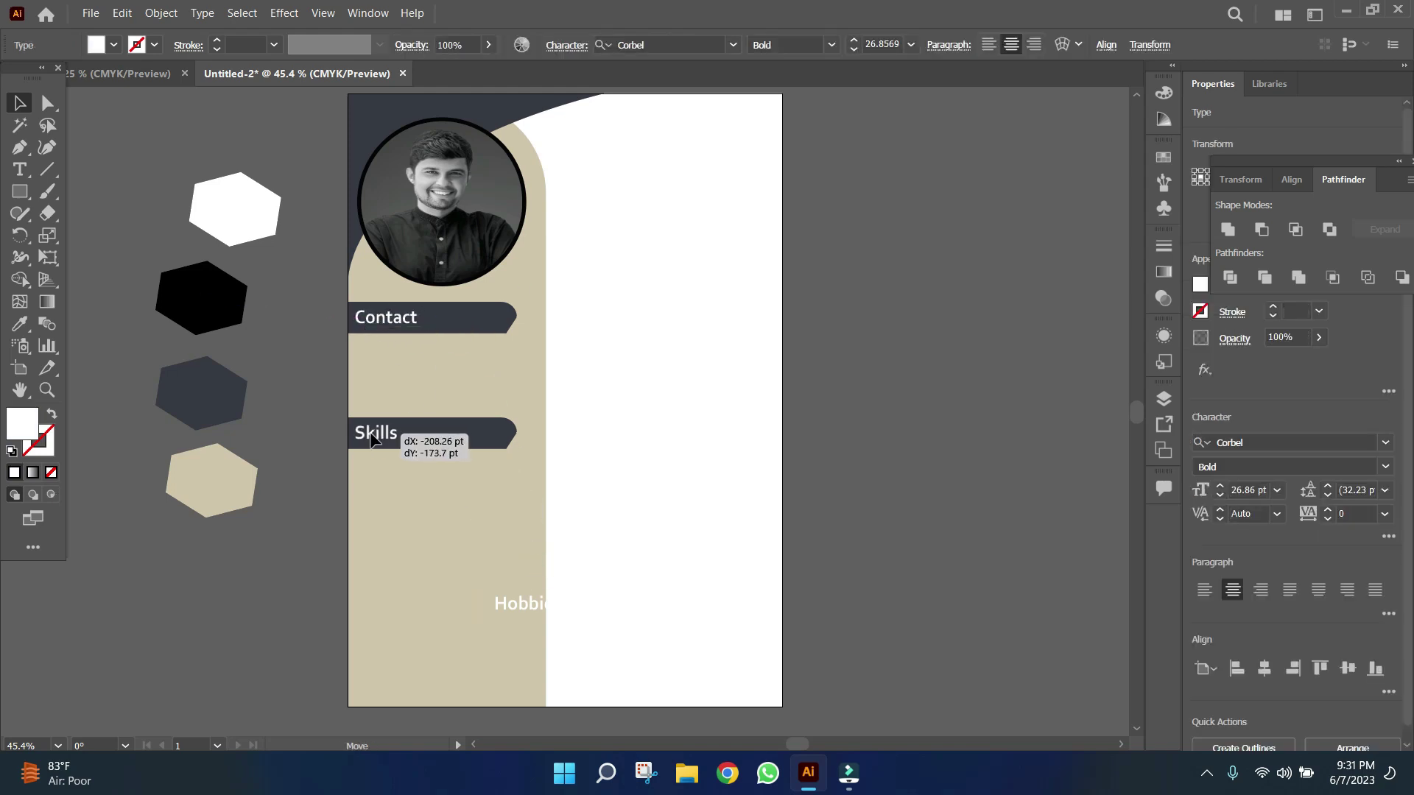
left_click_drag(519, 603, 394, 607)
Copy a third navy bar behind Hobbies and bring in the phone icon
left_click_drag(483, 442, 484, 611)
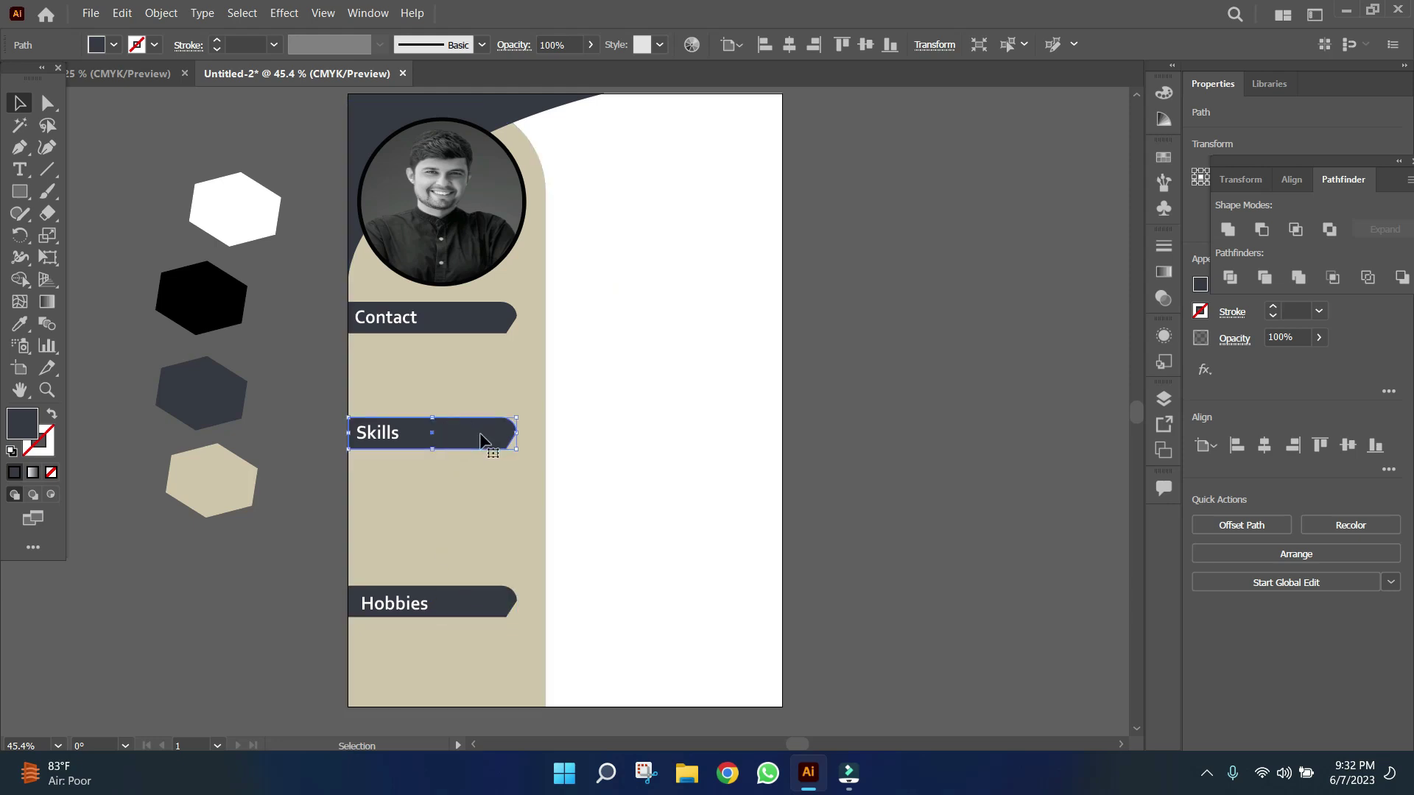
left_click(462, 447)
left_click(380, 434)
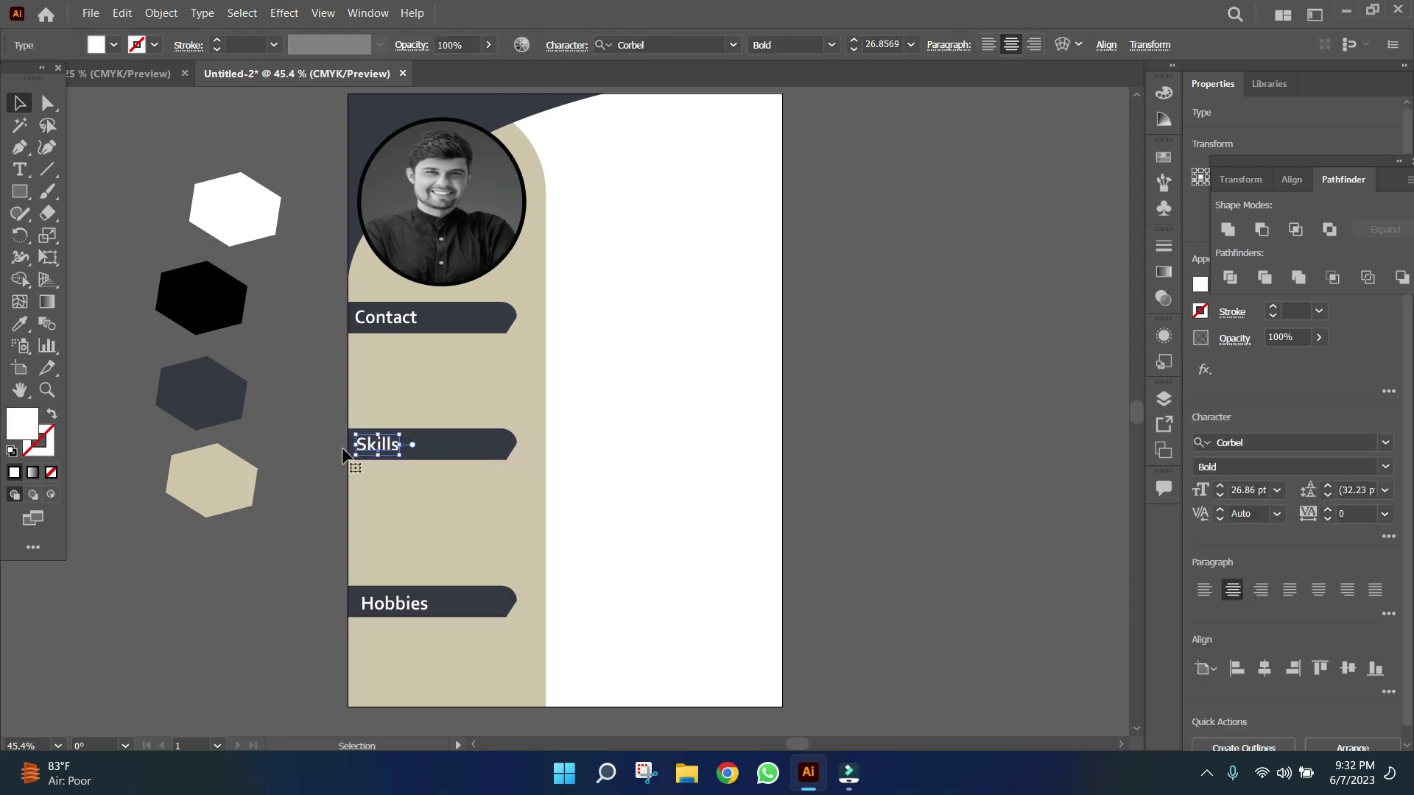
key("ctrl+Tab")
left_click(398, 349)
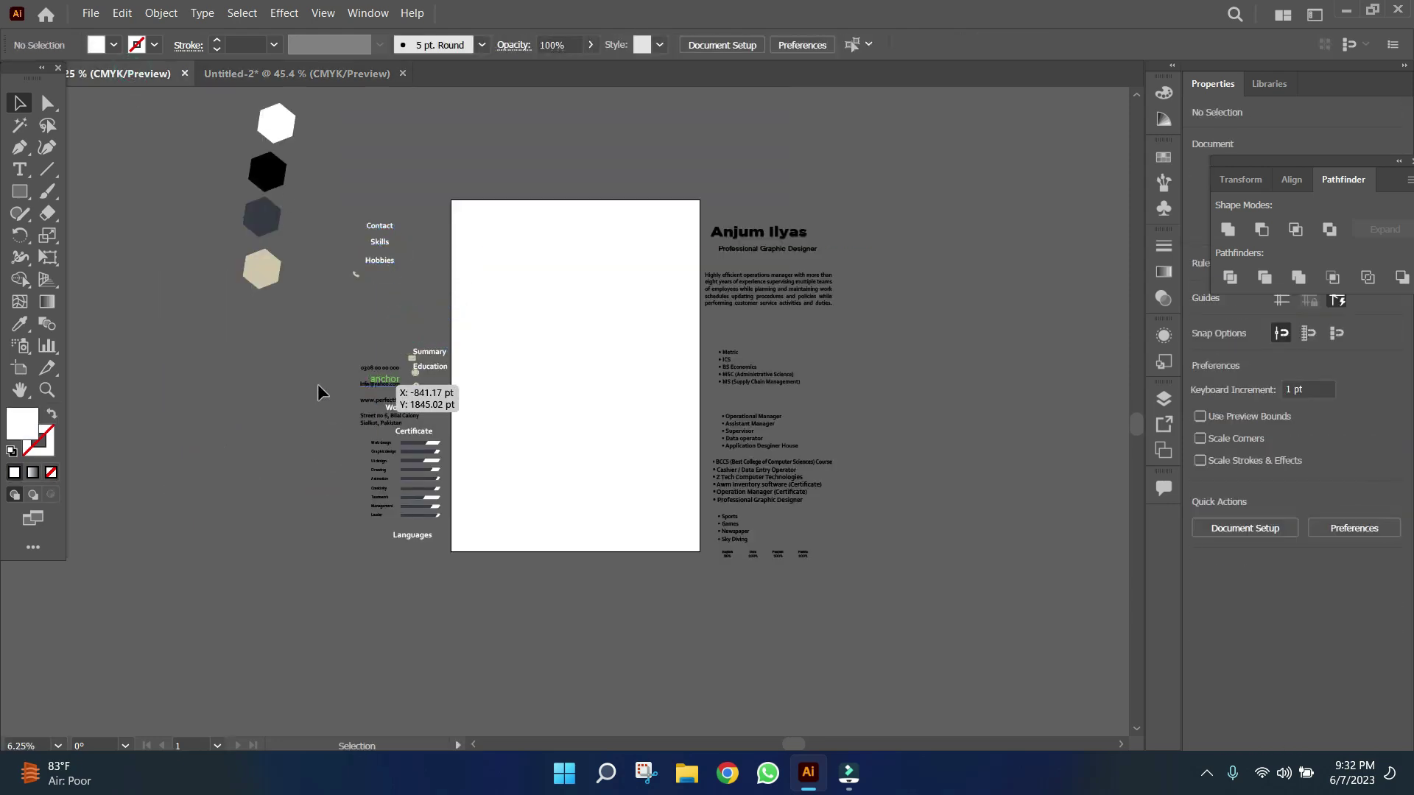
left_click(266, 77)
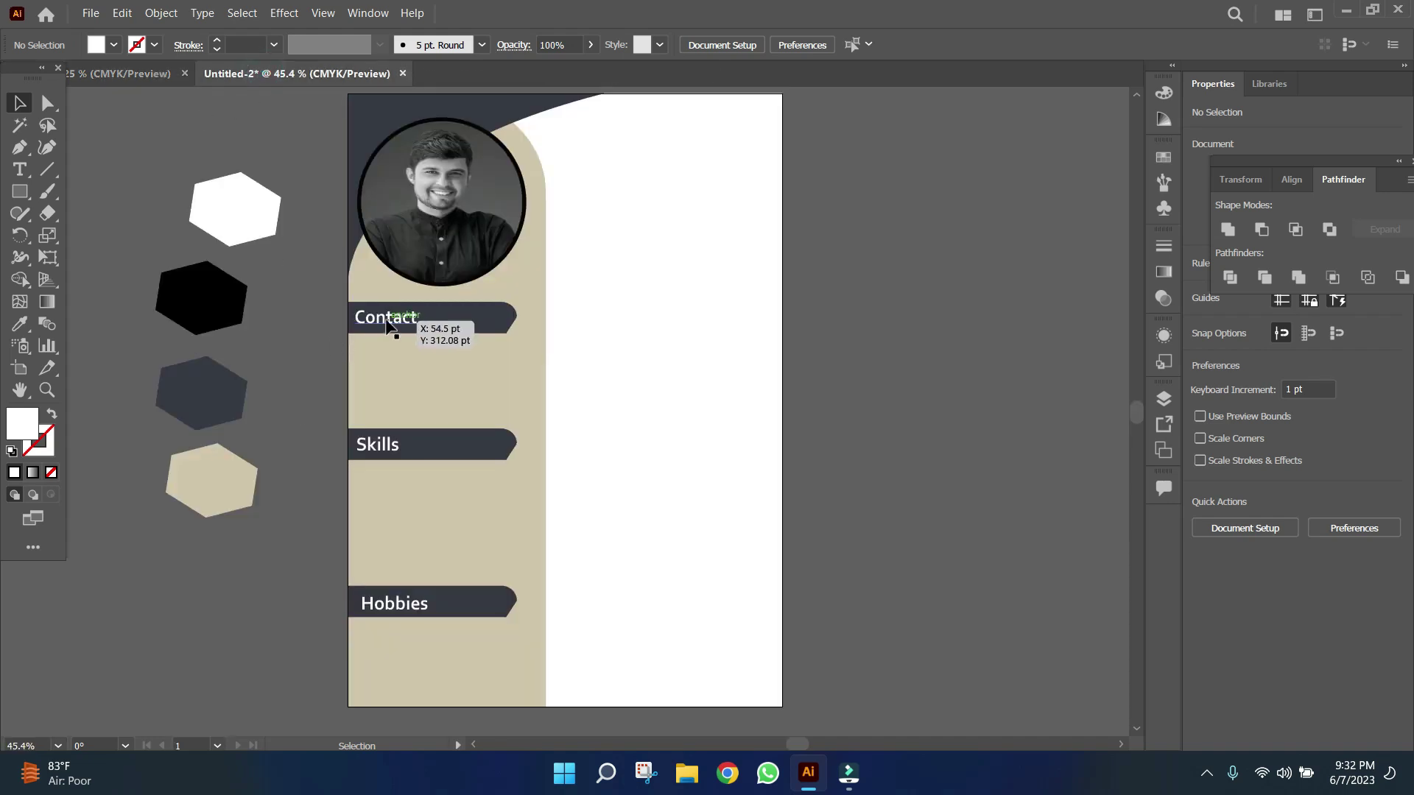
key("ctrl+Tab")
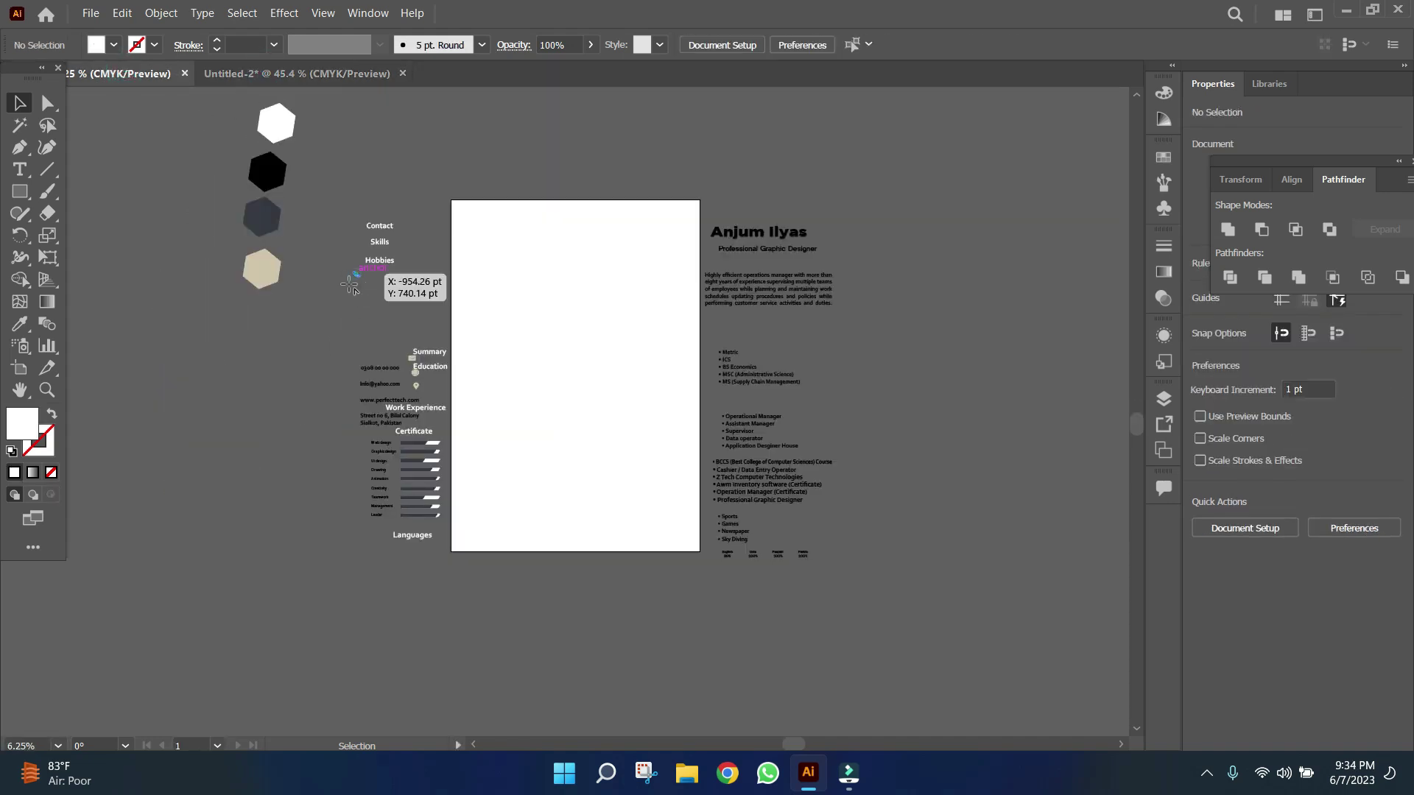
left_click_drag(350, 285, 449, 381)
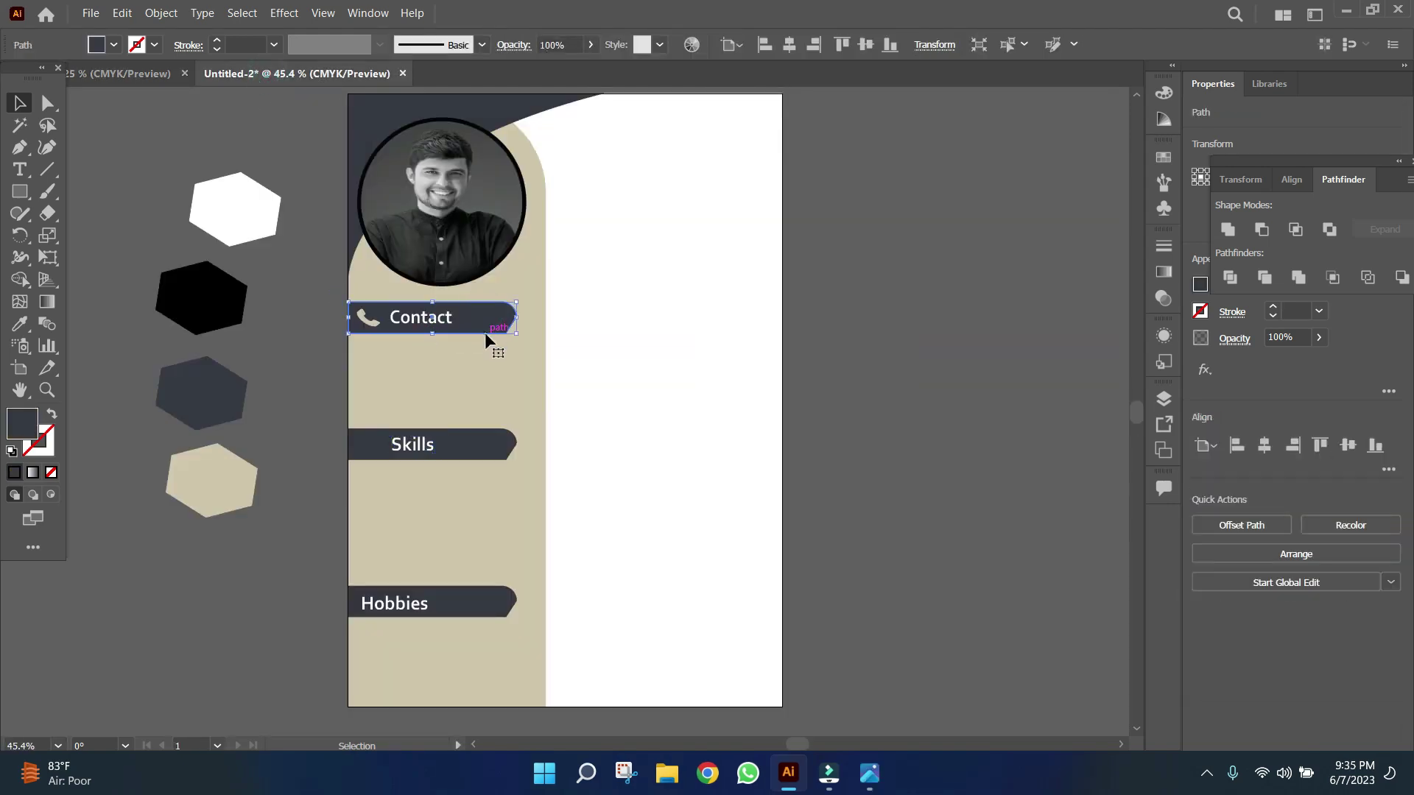
Copy the Contact bar down as a small tab and put the phone icon in it
mouse_move(484, 332)
left_mouse_down()
mouse_move(487, 366)
mouse_move(415, 361)
left_mouse_up()
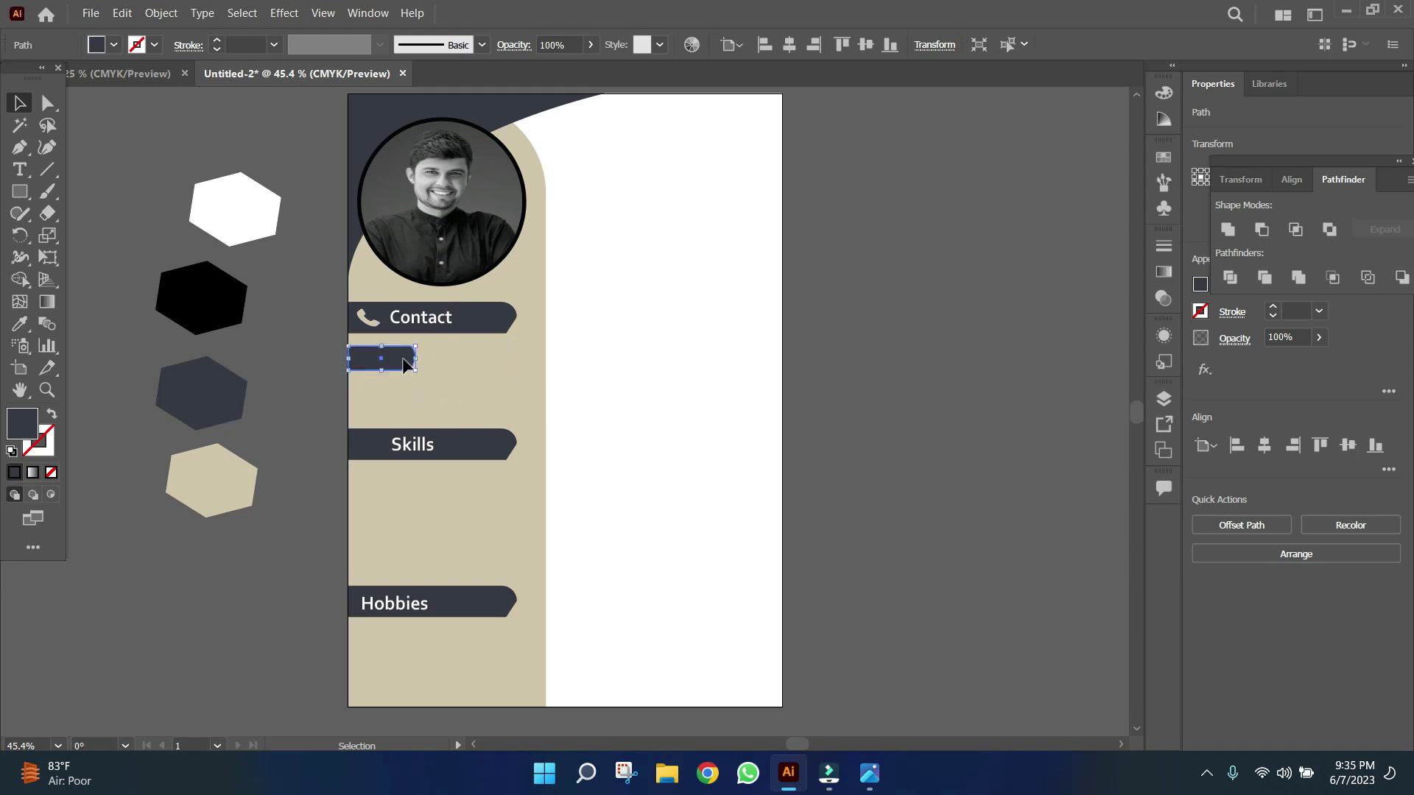
left_click(377, 322)
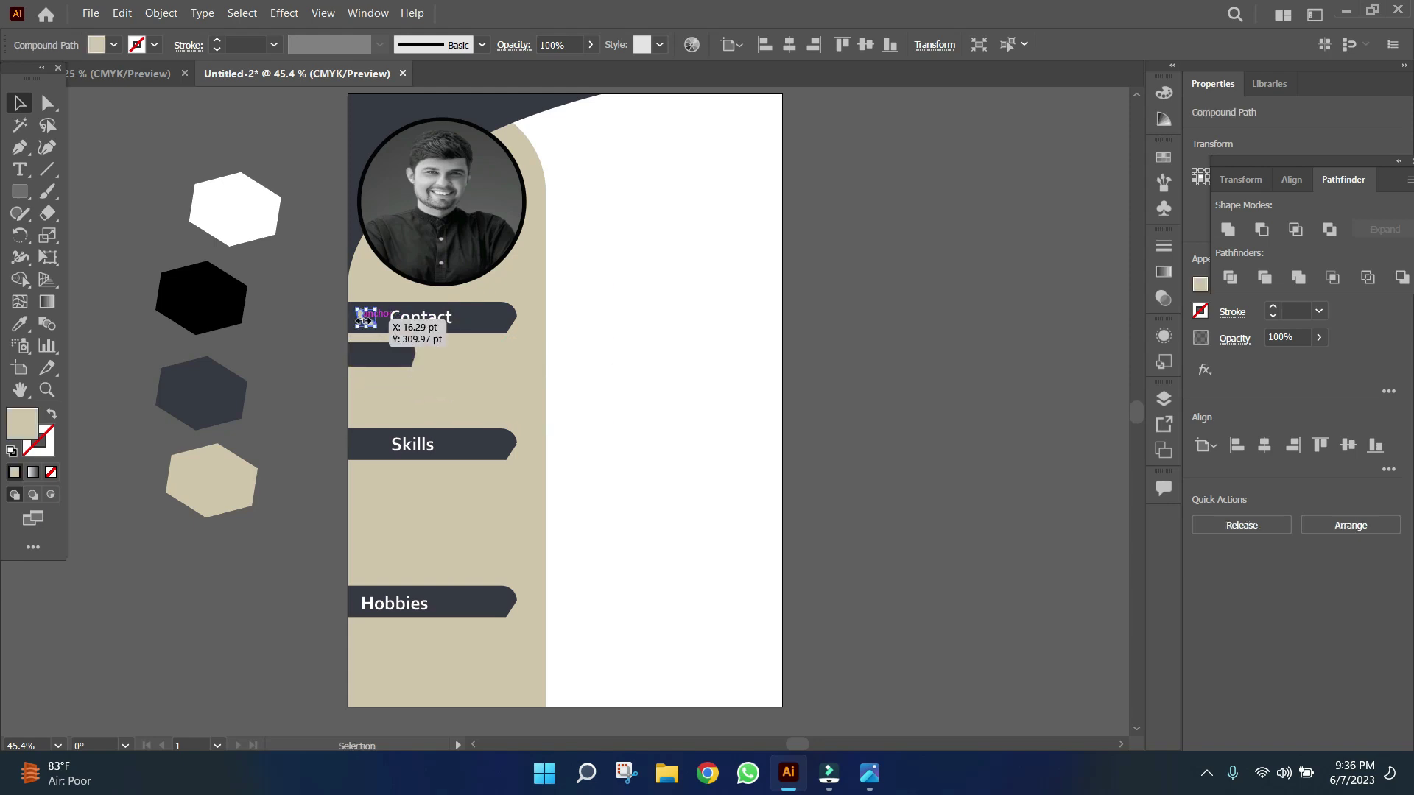
mouse_move(364, 322)
left_mouse_down()
mouse_move(360, 355)
mouse_move(403, 357)
mouse_move(390, 383)
left_mouse_up()
left_click(410, 361)
key("ctrl+z")
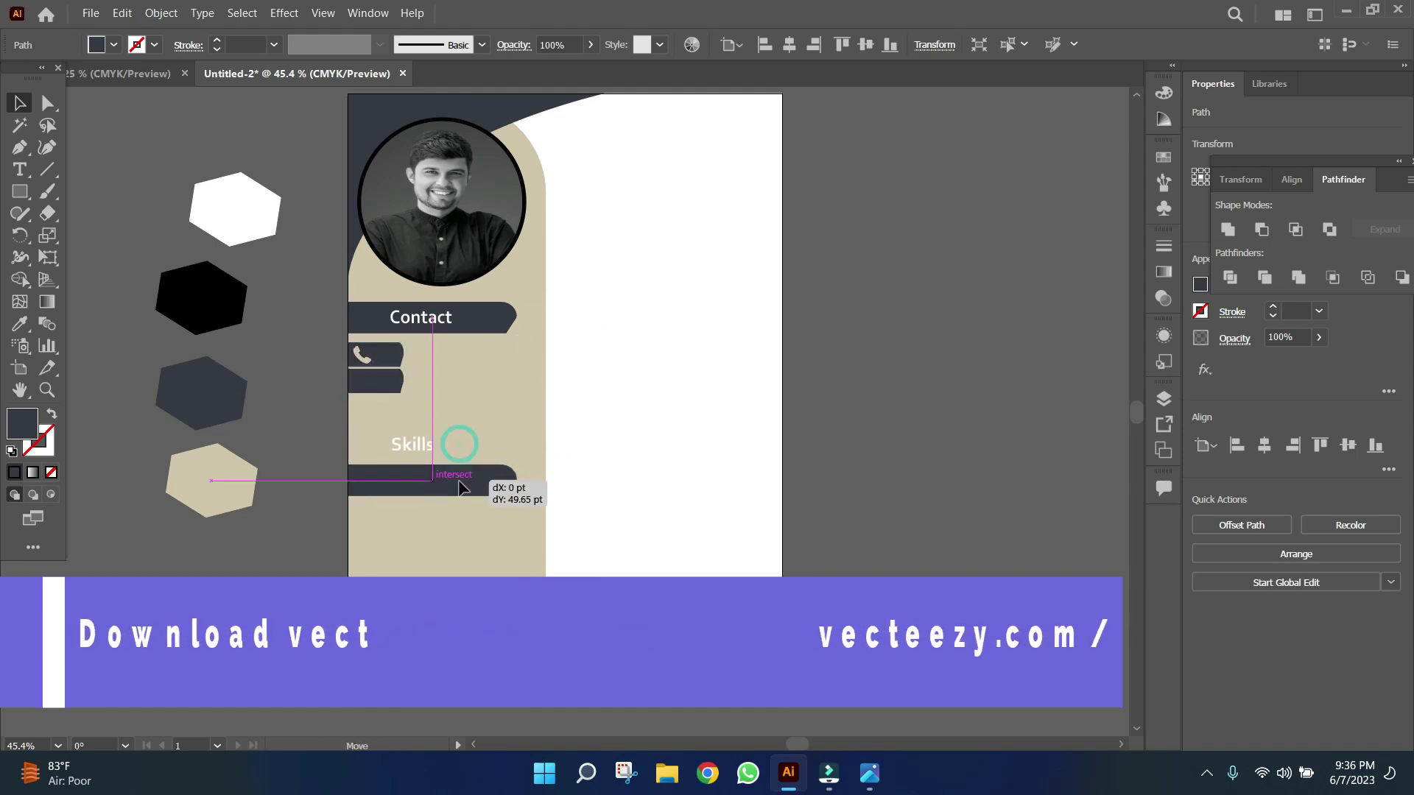
Add three more small bar copies below and move the Skills heading down
left_click_drag(442, 445, 442, 478)
left_click_drag(388, 364, 383, 432)
left_click_drag(413, 478, 412, 525)
left_click(661, 440)
left_click_drag(383, 433, 383, 475)
left_click(334, 197)
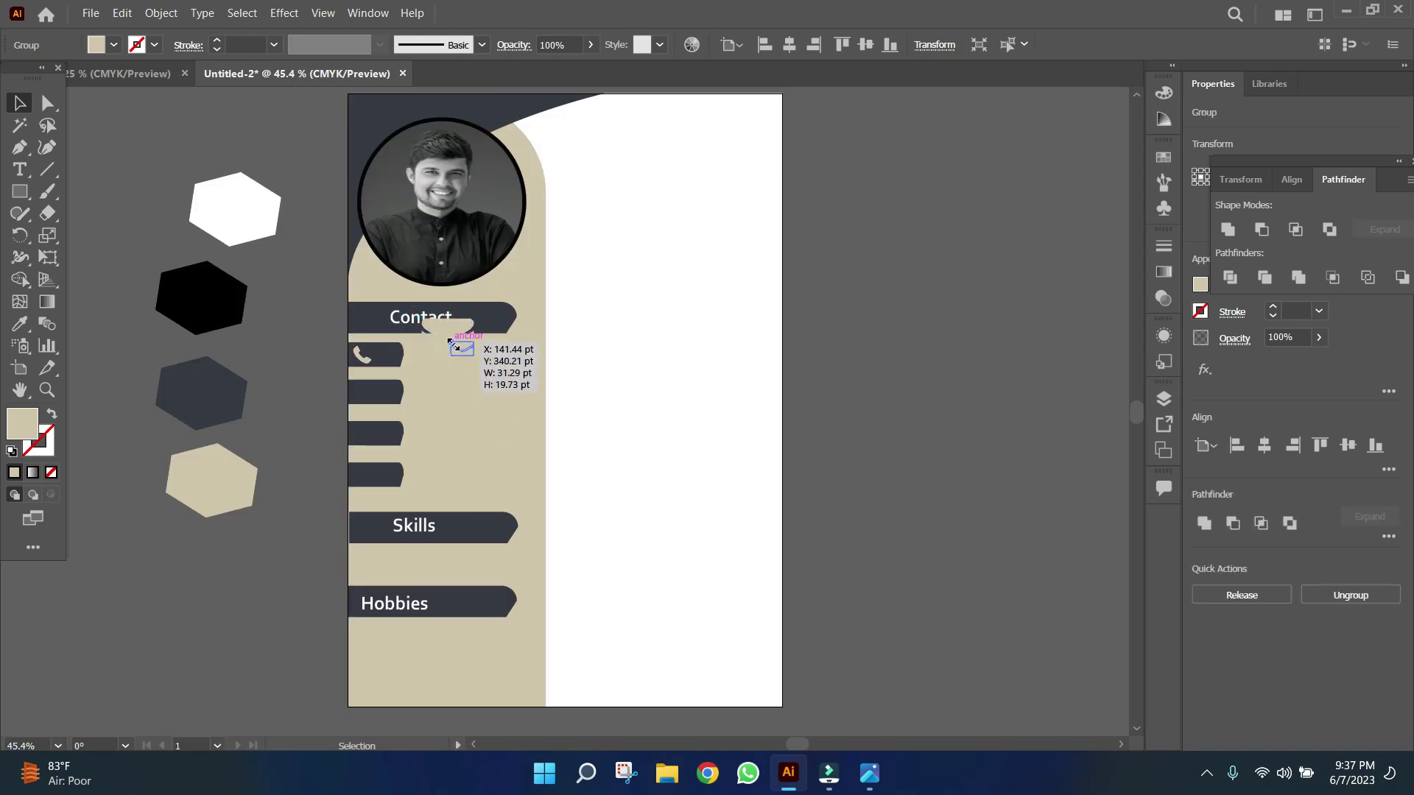
Place the mail icon and bring in the globe icon, scaled to bar size
left_click_drag(450, 342, 363, 386)
left_click(158, 75)
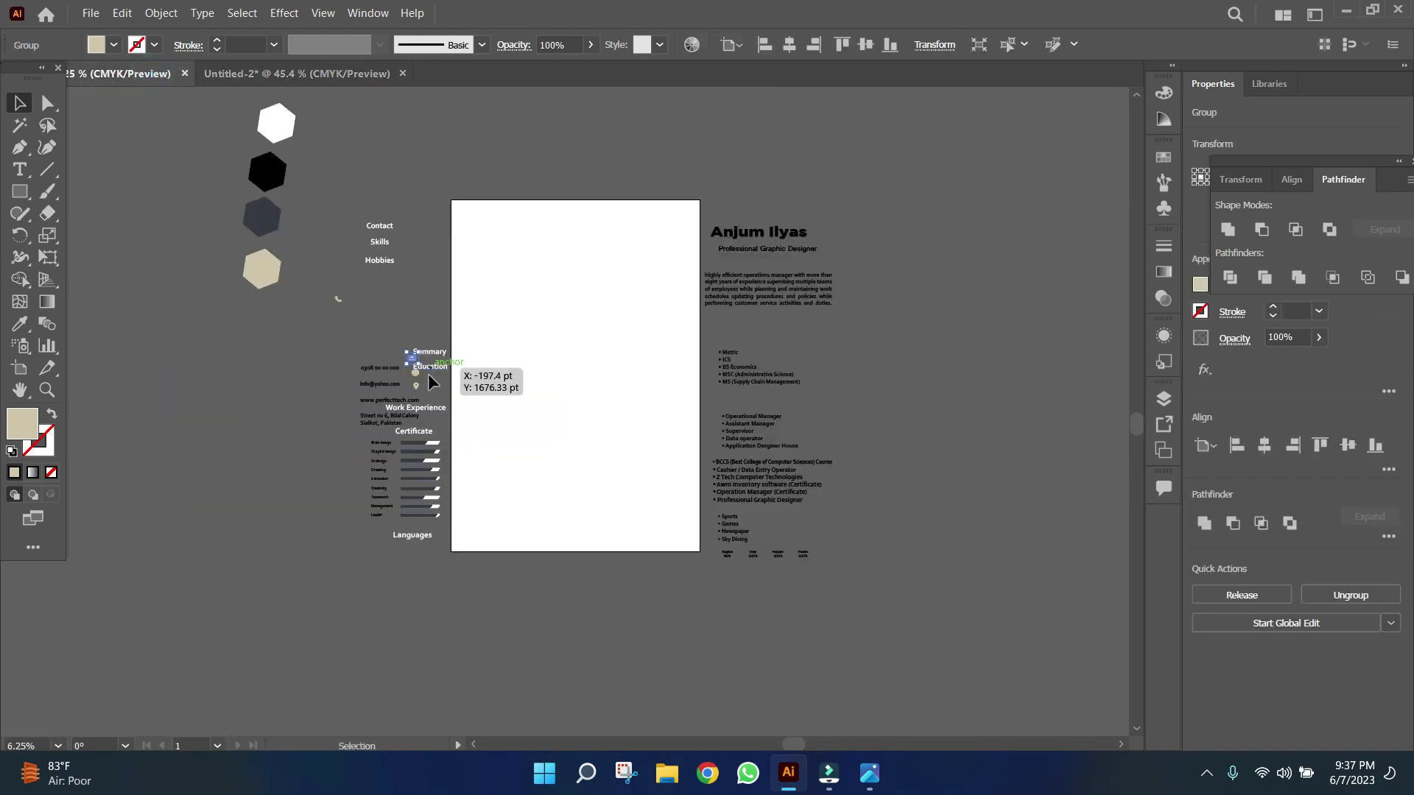
left_click_drag(277, 86, 358, 318)
left_click_drag(457, 425, 457, 425)
left_click_drag(427, 400, 448, 425)
Add the location pin to the fourth bar, lower Skills, and seat the envelope icon
left_click_drag(364, 436, 315, 78)
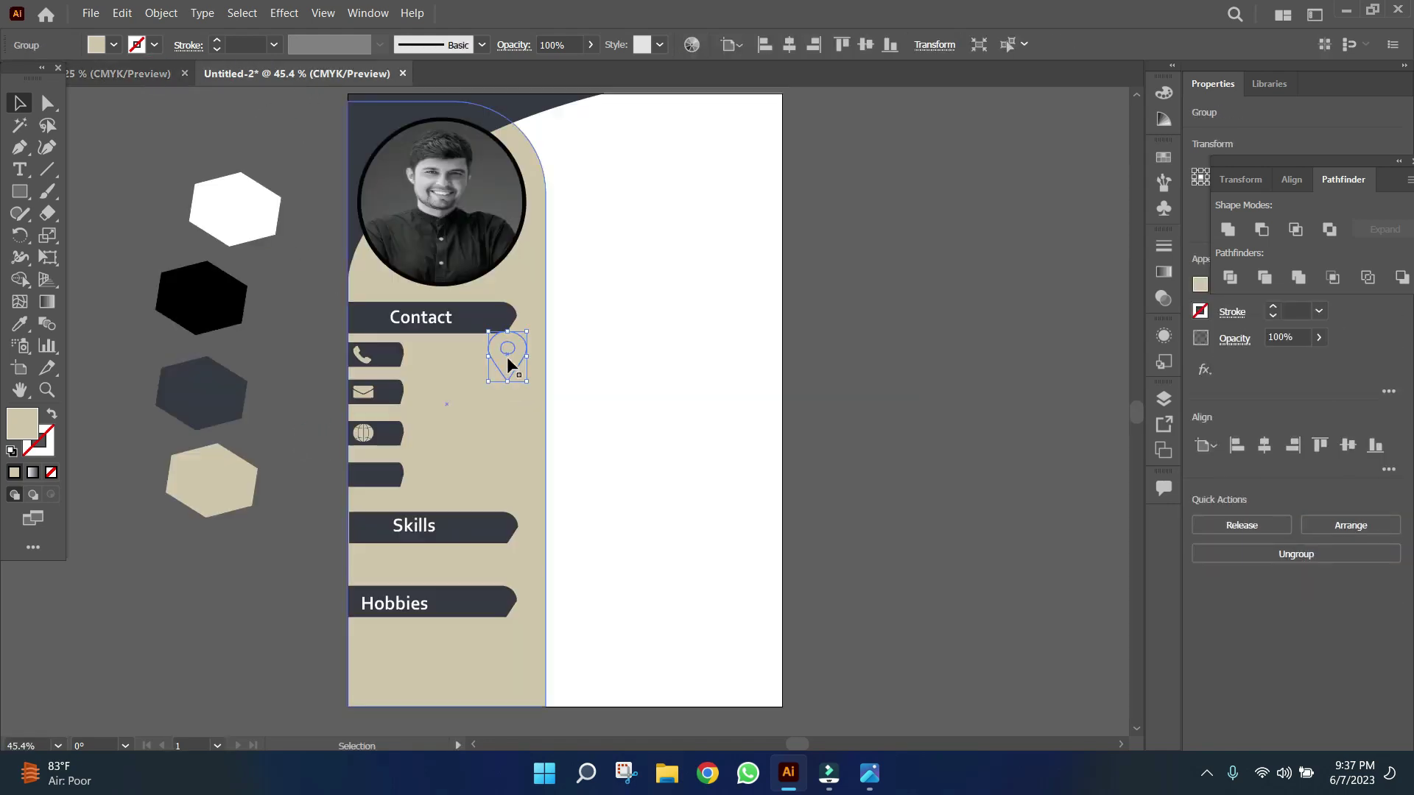
left_click_drag(314, 78, 524, 375)
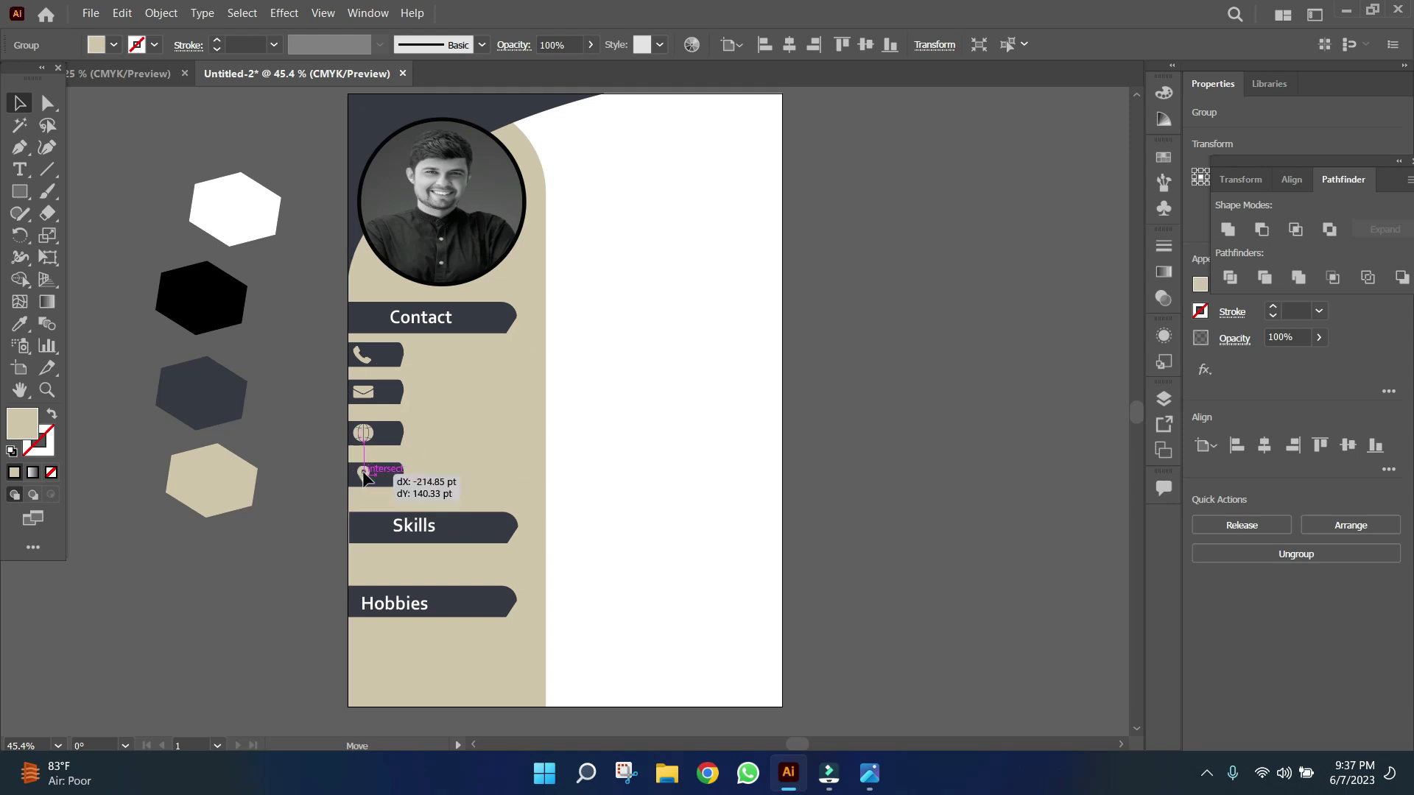
left_click_drag(363, 474, 364, 474)
left_click(562, 530)
left_click_drag(476, 524, 426, 547)
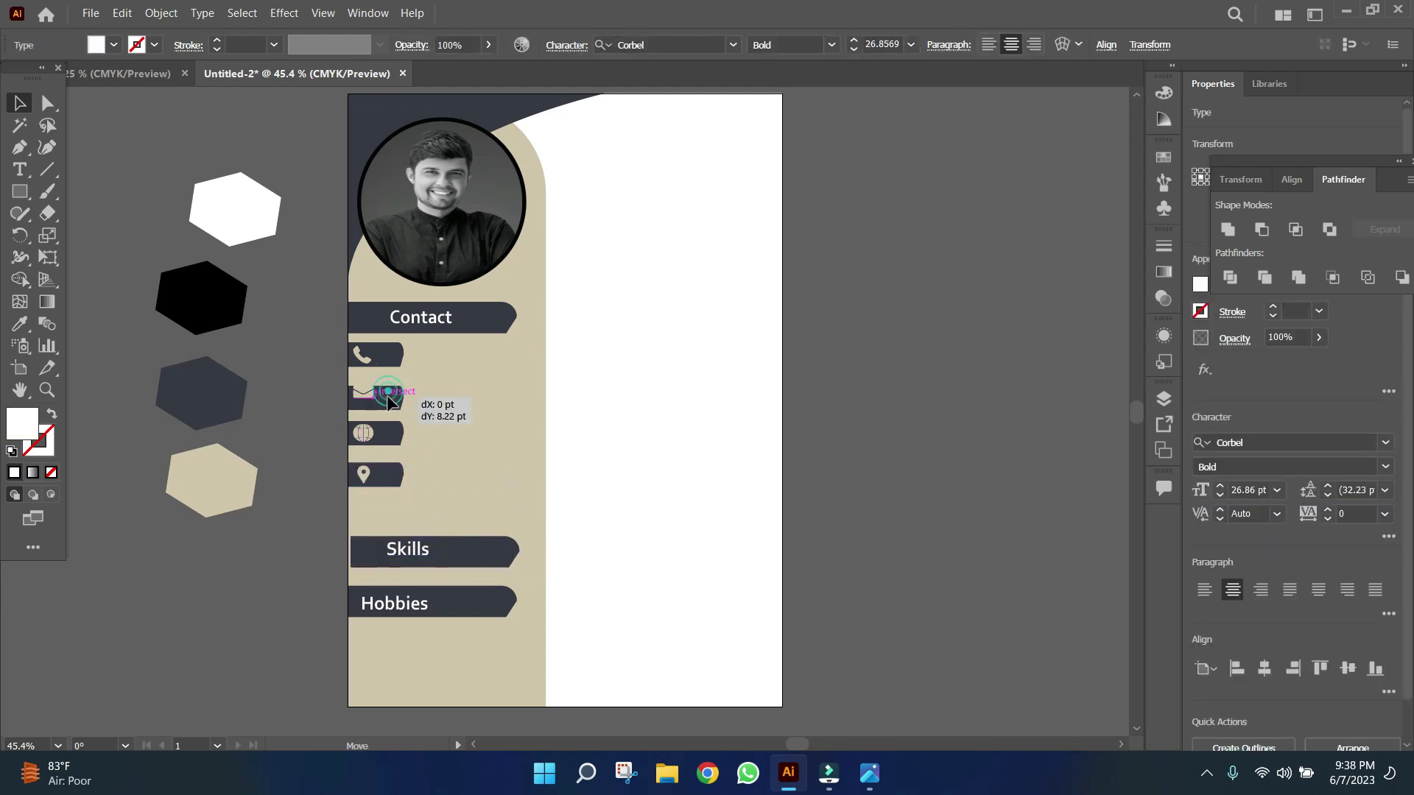
mouse_move(388, 399)
left_mouse_down()
mouse_move(390, 440)
mouse_move(365, 477)
left_mouse_up()
key("ctrl+Tab")
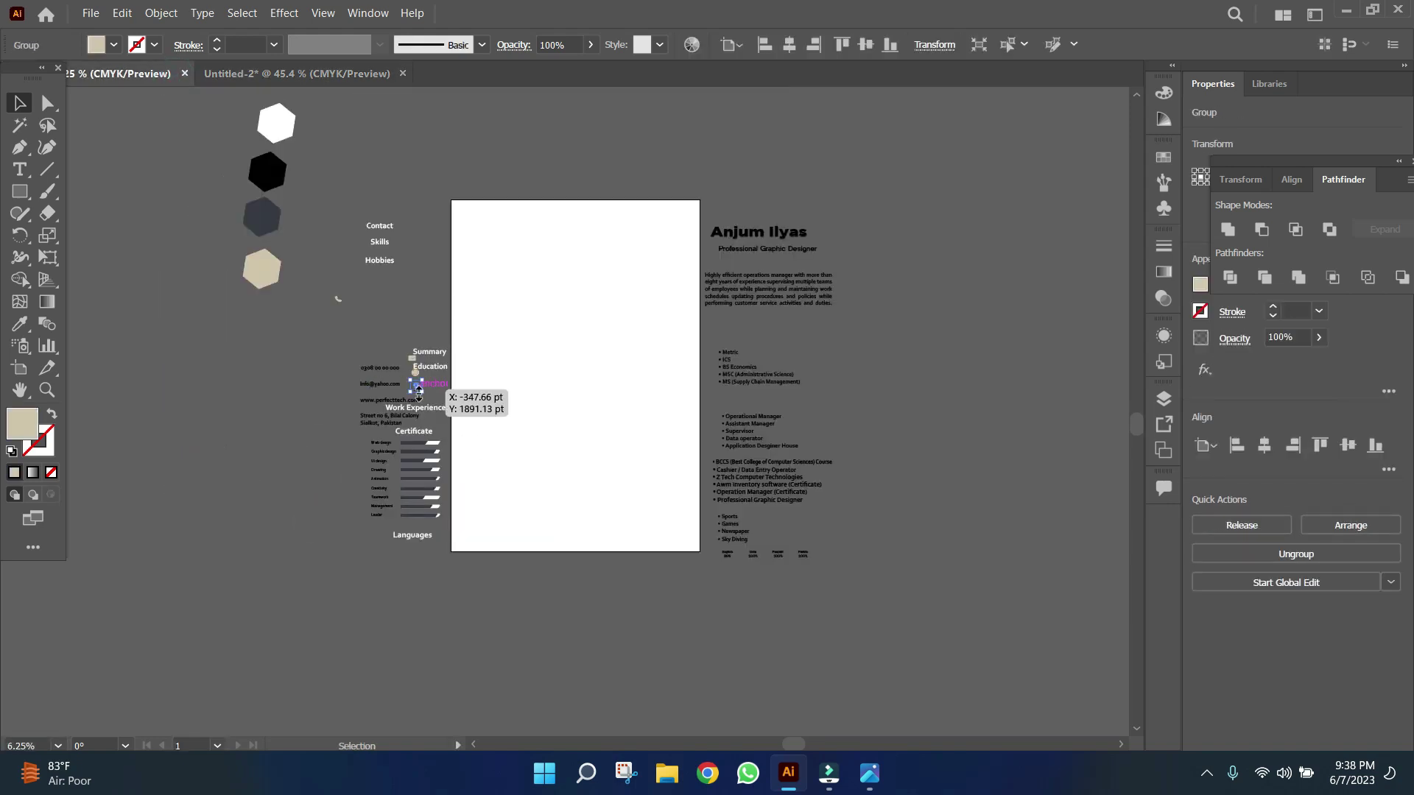
Bring the phone, email, website and address text into the CV and fit it beside the contact icons
left_click(366, 384)
left_click_drag(444, 425, 316, 394)
left_click_drag(430, 366, 382, 328)
mouse_move(282, 334)
left_mouse_down()
mouse_move(284, 409)
mouse_move(472, 349)
left_mouse_up()
mouse_move(418, 310)
left_mouse_down()
mouse_move(259, 433)
mouse_move(333, 188)
mouse_move(383, 346)
left_mouse_up()
left_click_drag(410, 279, 612, 488)
left_click_drag(670, 541, 470, 404)
mouse_move(529, 453)
left_mouse_down()
mouse_move(543, 512)
mouse_move(483, 503)
left_mouse_up()
left_click_drag(546, 410, 552, 410)
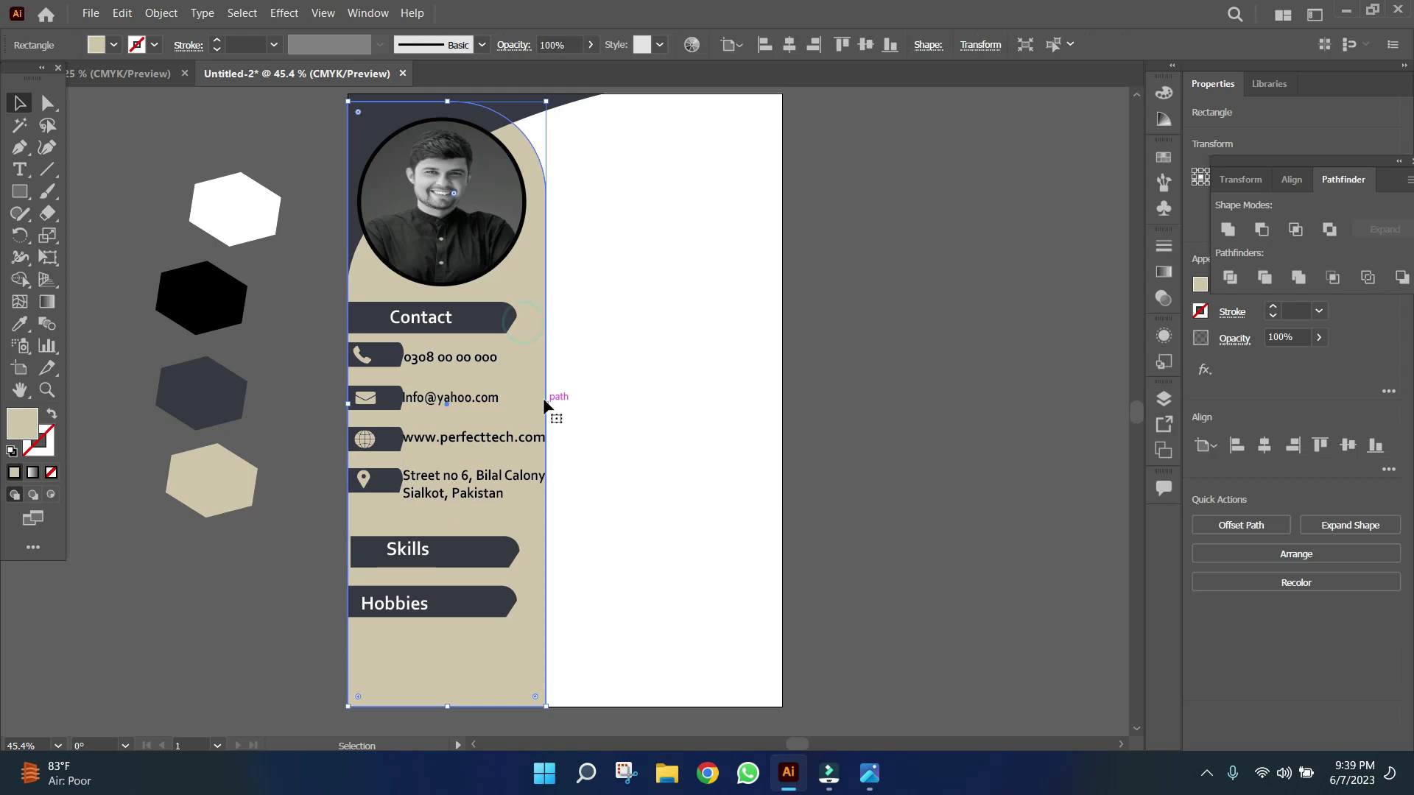
Move the Skills bar up under the address and the Hobbies bar lower down the sidebar
left_click(398, 398)
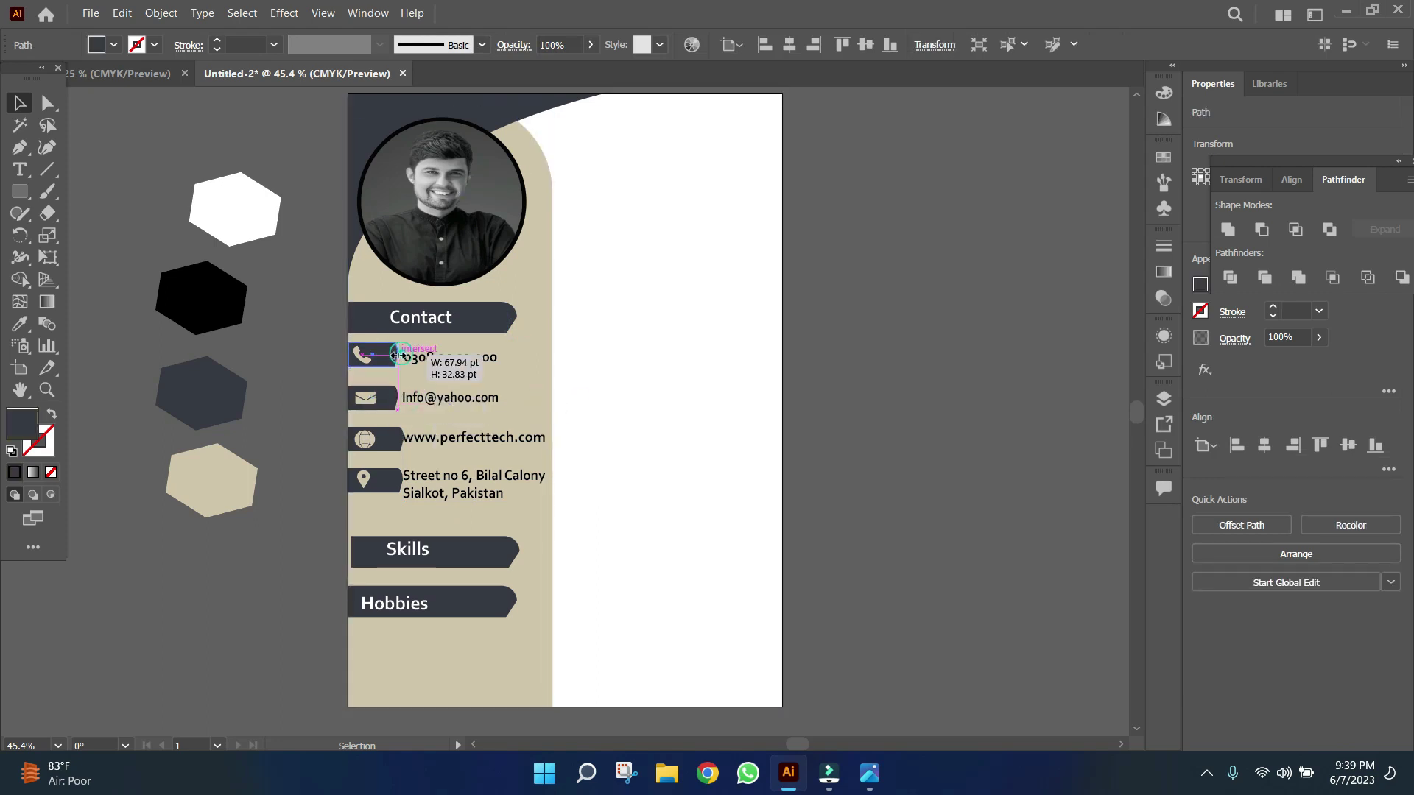
left_click(615, 521)
left_click_drag(414, 547, 388, 528)
left_click_drag(412, 602, 413, 638)
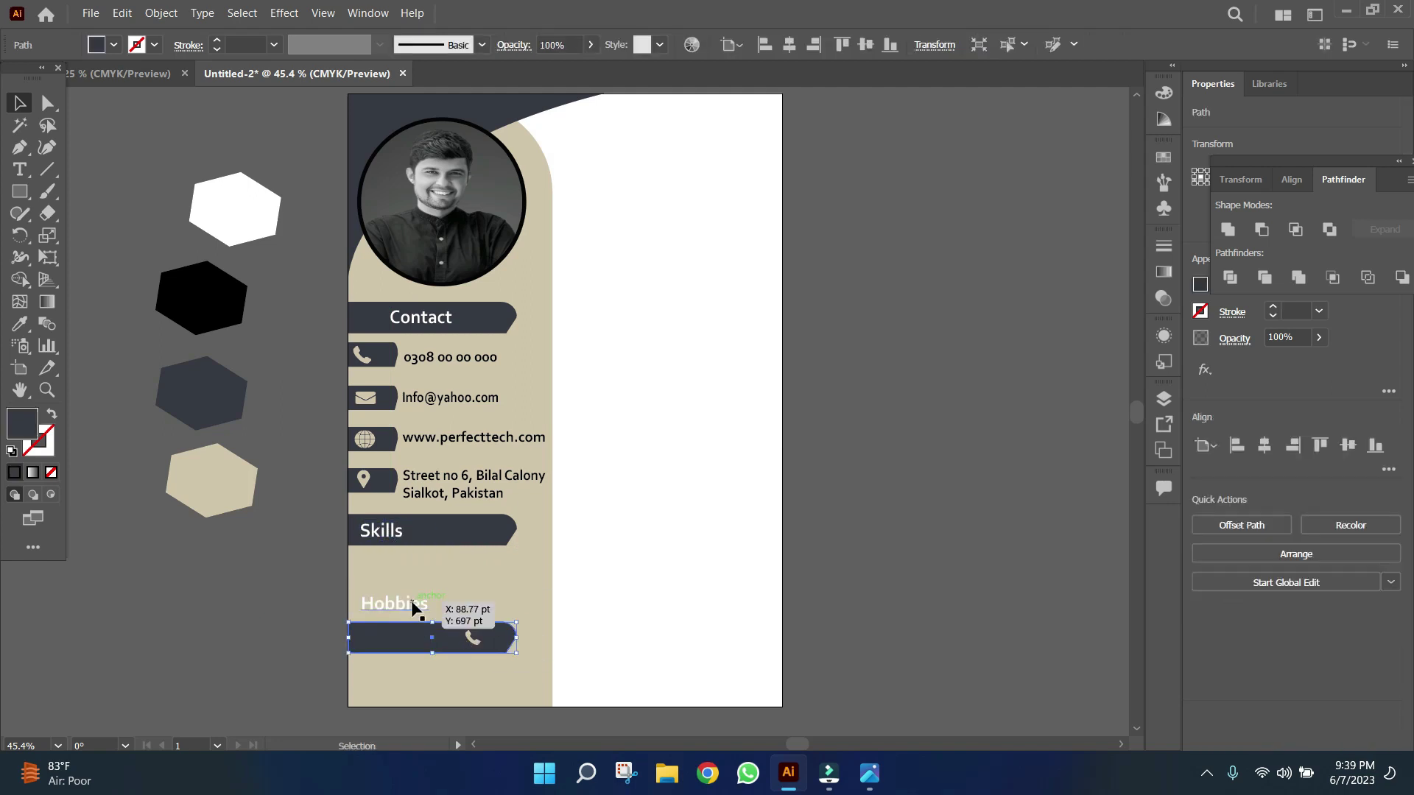
left_click(427, 404)
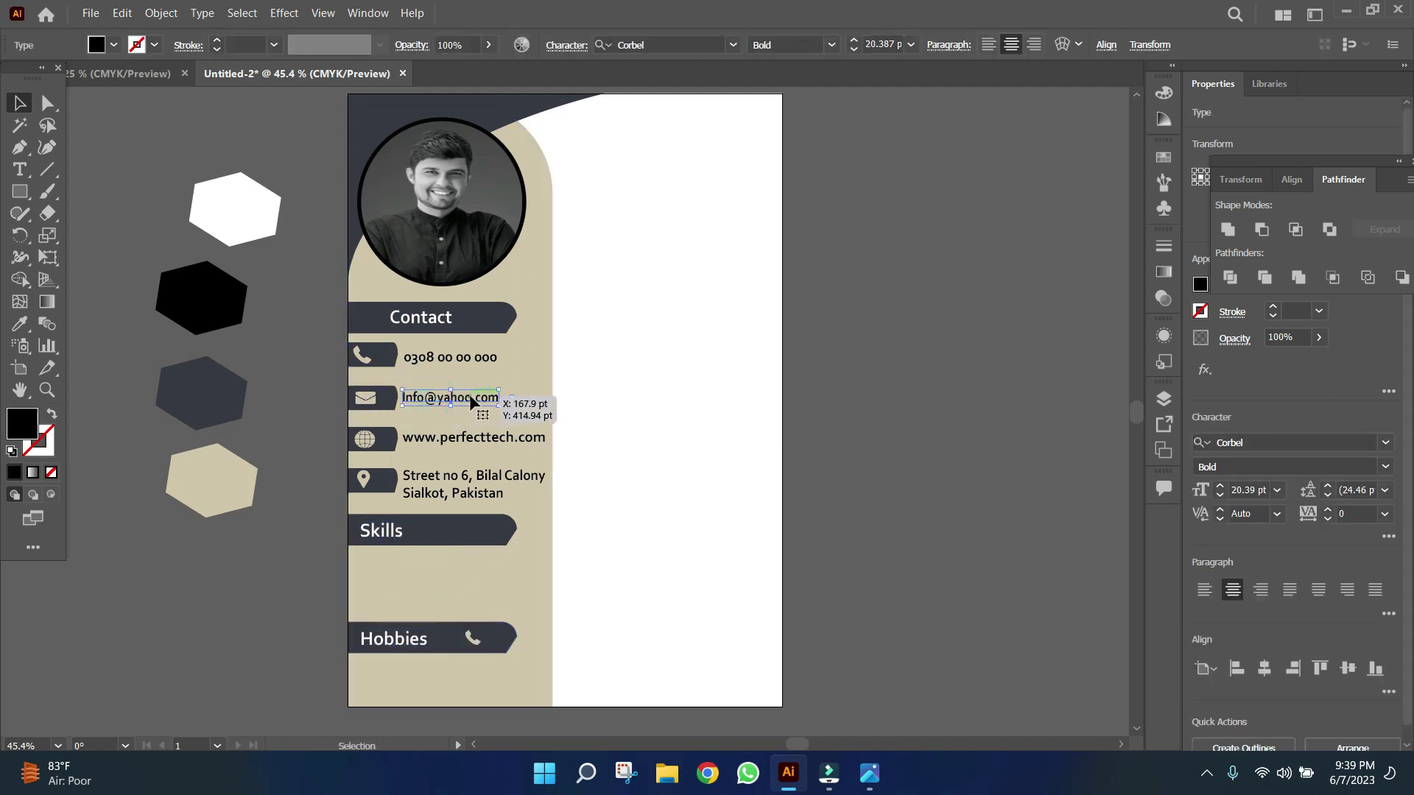
left_click(390, 396)
left_click_drag(388, 387, 439, 400)
key("ctrl+z")
key("ctrl+z")
key("ctrl+z")
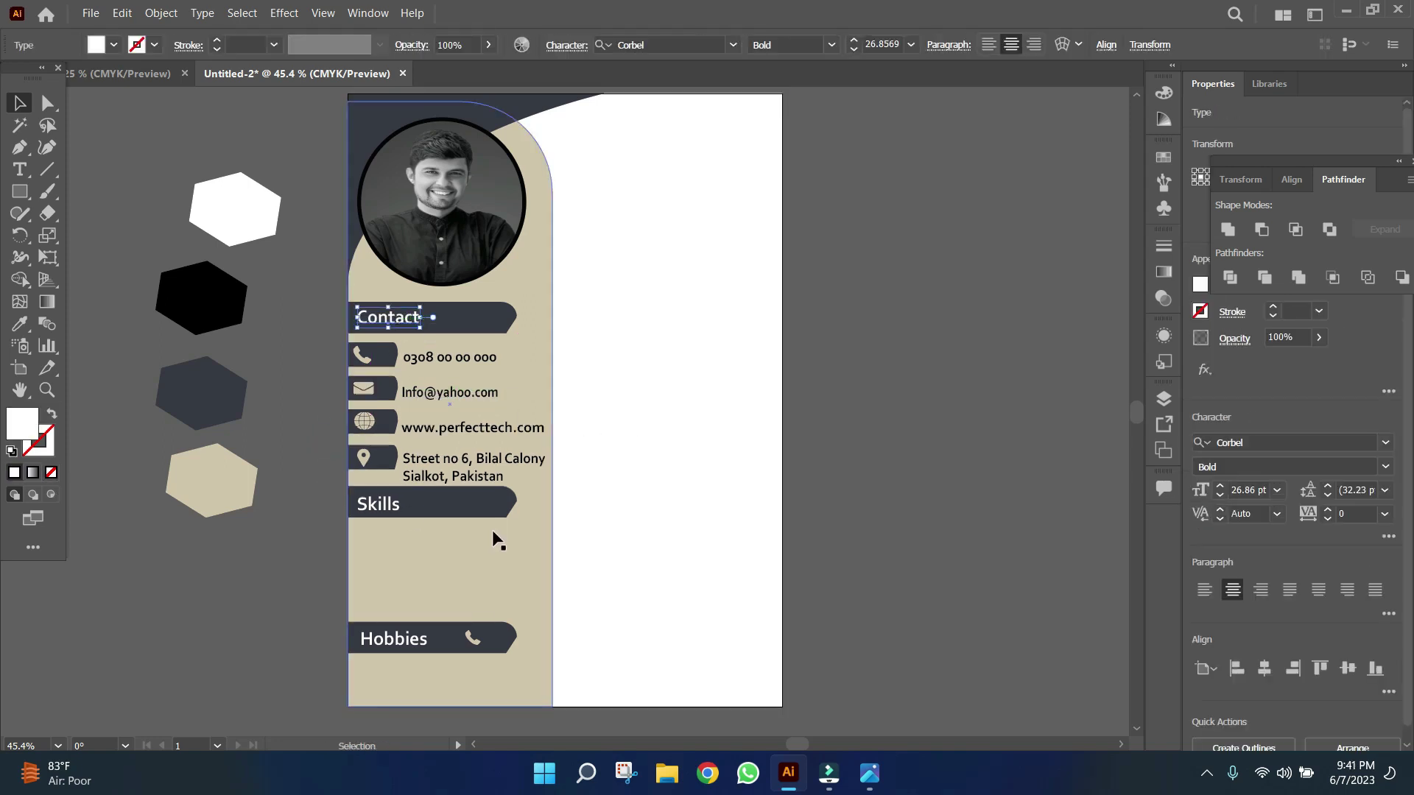
key("ctrl+z")
left_click_drag(474, 645, 420, 640)
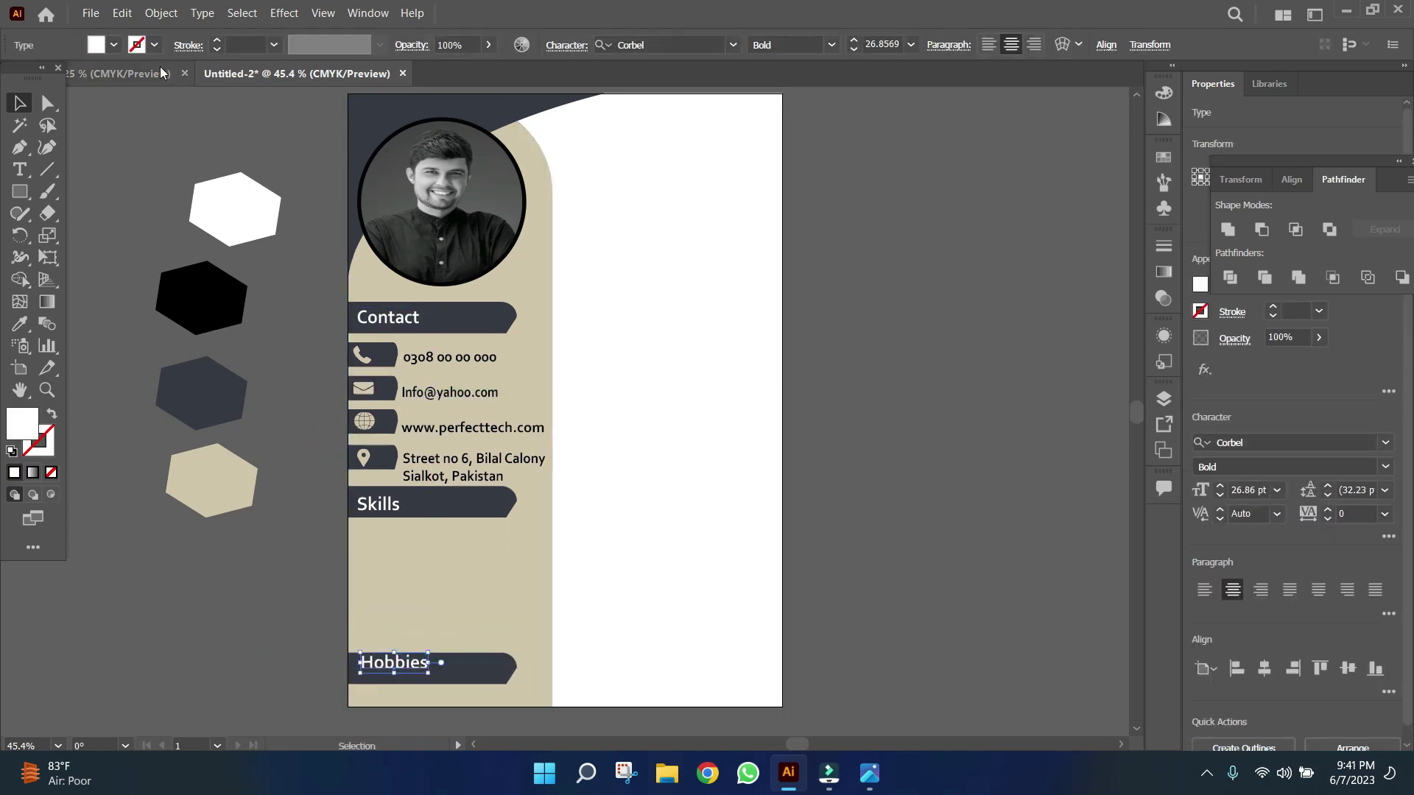
Carry the skill bars over from the reference résumé into the CV
key("ctrl+Tab")
key("a")
mouse_move(360, 458)
left_mouse_down()
mouse_move(445, 519)
mouse_move(210, 585)
mouse_move(408, 571)
left_mouse_up()
Size and place the five skill bars under the Skills heading in the sidebar
key("ctrl+g")
left_click(846, 408)
right_click(410, 258)
left_click(464, 391)
key("Return")
key("ctrl+z")
left_click_drag(346, 609, 397, 648)
left_click_drag(243, 600, 442, 578)
left_click_drag(507, 622, 487, 602)
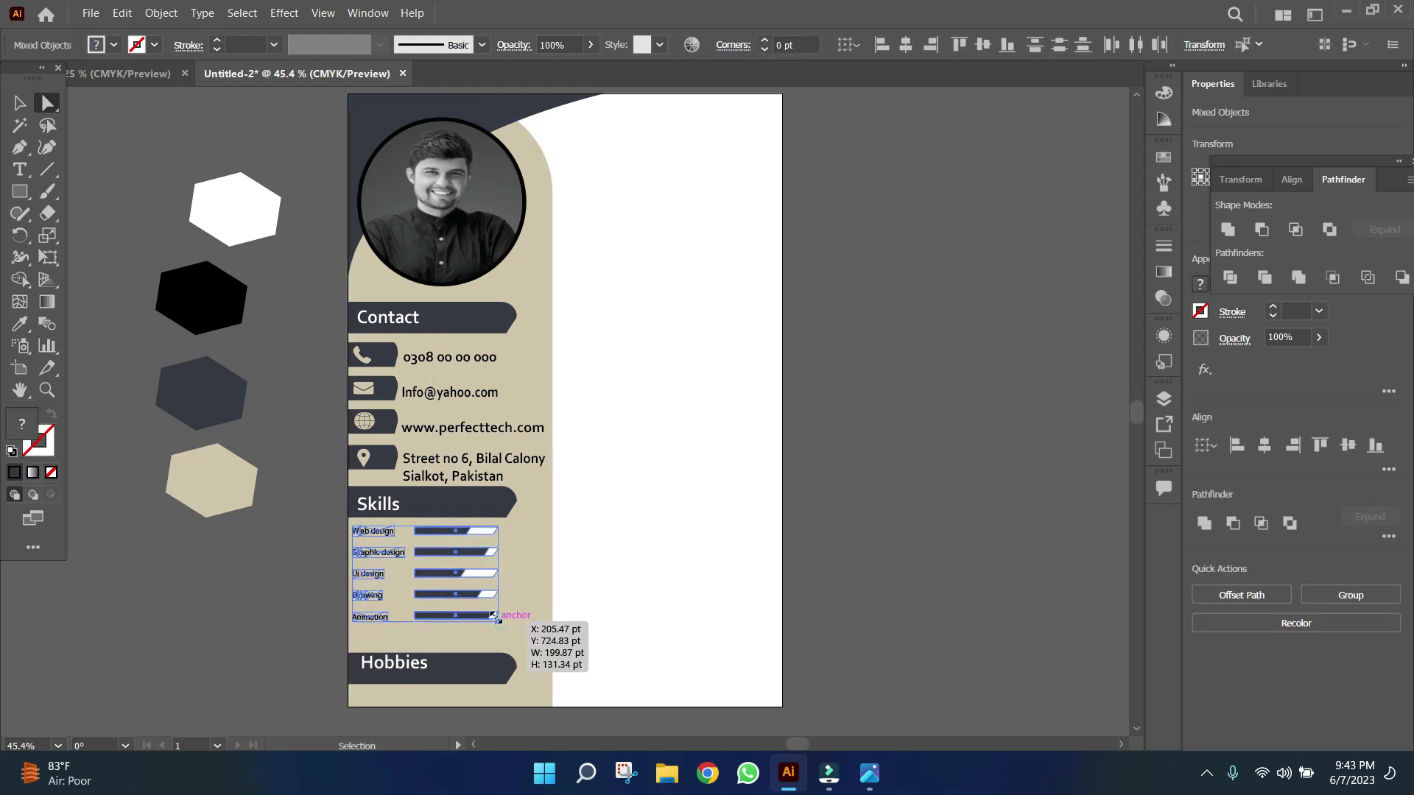
left_click_drag(442, 559, 431, 552)
Move the Hobbies banner below the skills and add the Sports, Games, Newspaper list under it
left_click(462, 671)
left_click_drag(462, 672, 409, 629)
left_click(148, 73)
left_click_drag(744, 517, 396, 724)
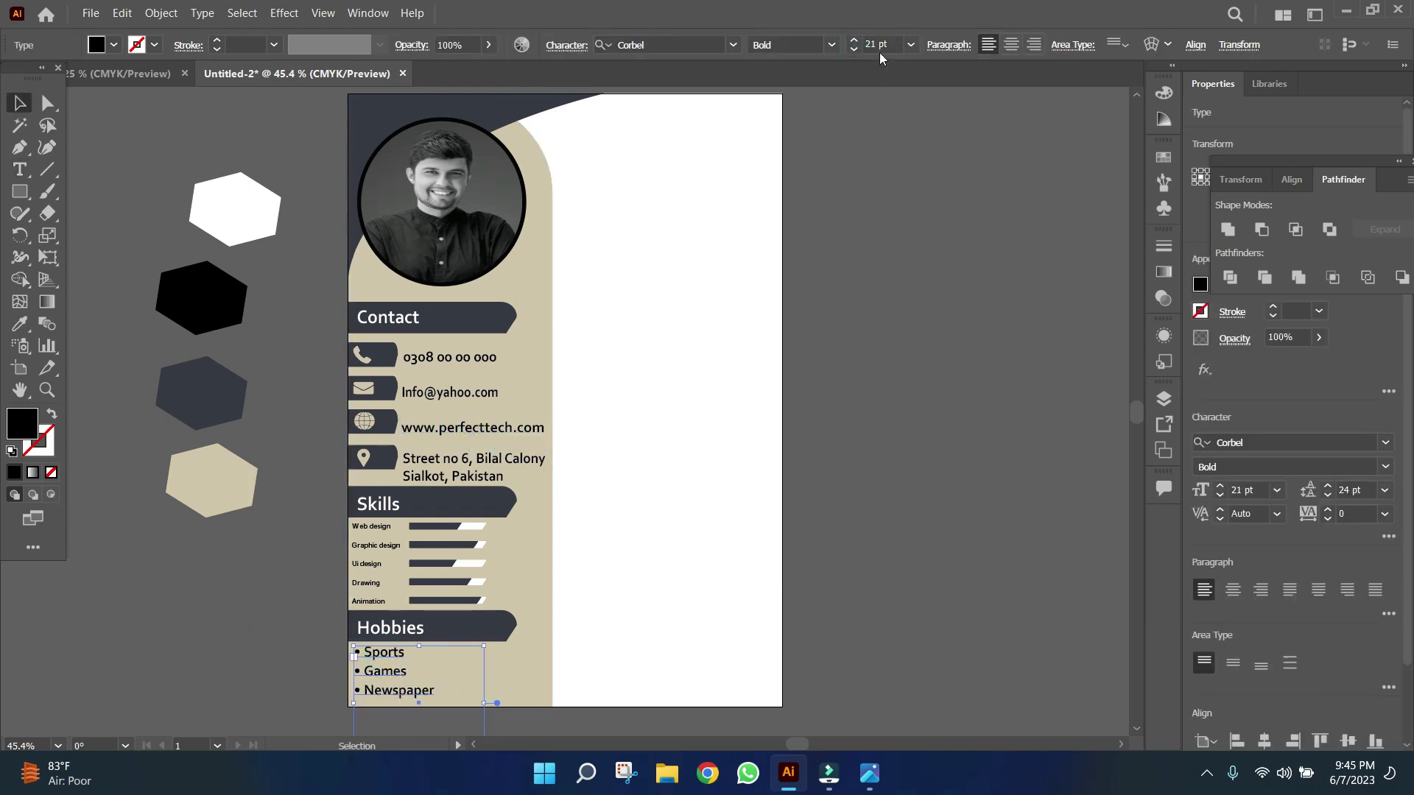
left_click(251, 625)
Draw a white rectangle at the page's top right with a 7 pt black border
scroll(957, 501, "up", 2)
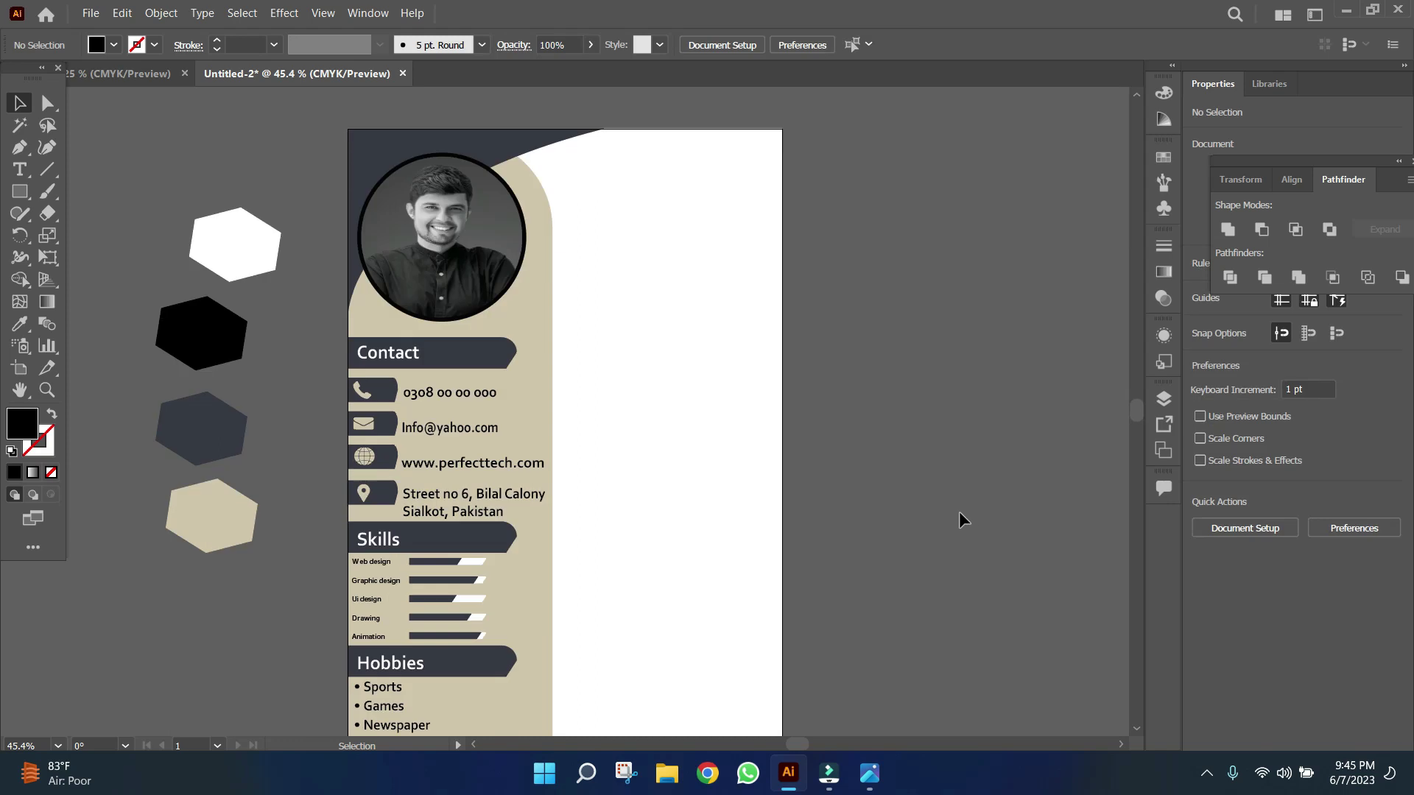
key("m")
left_click_drag(743, 200, 776, 202)
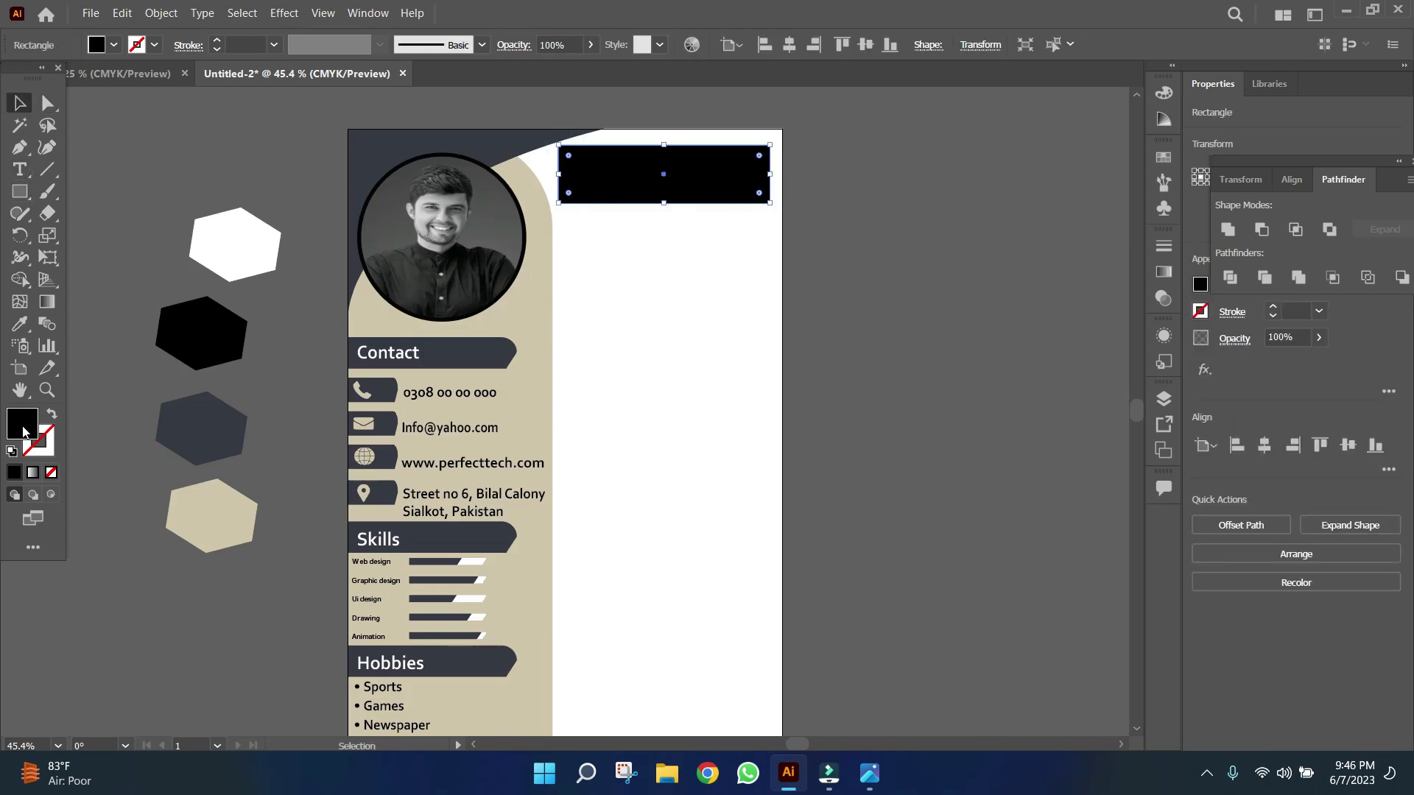
key("i")
left_click(250, 243)
left_click(1273, 307)
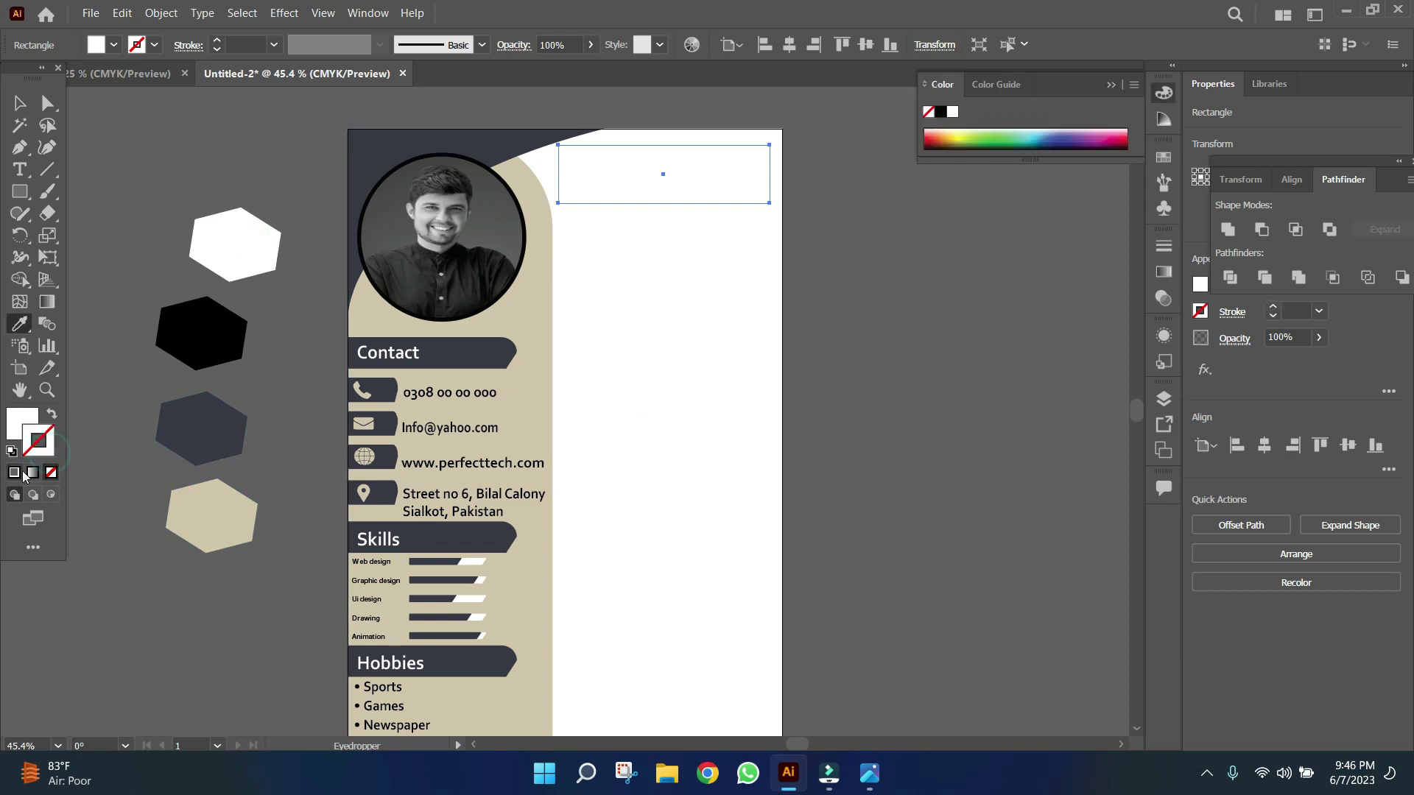
type("7")
key("Return")
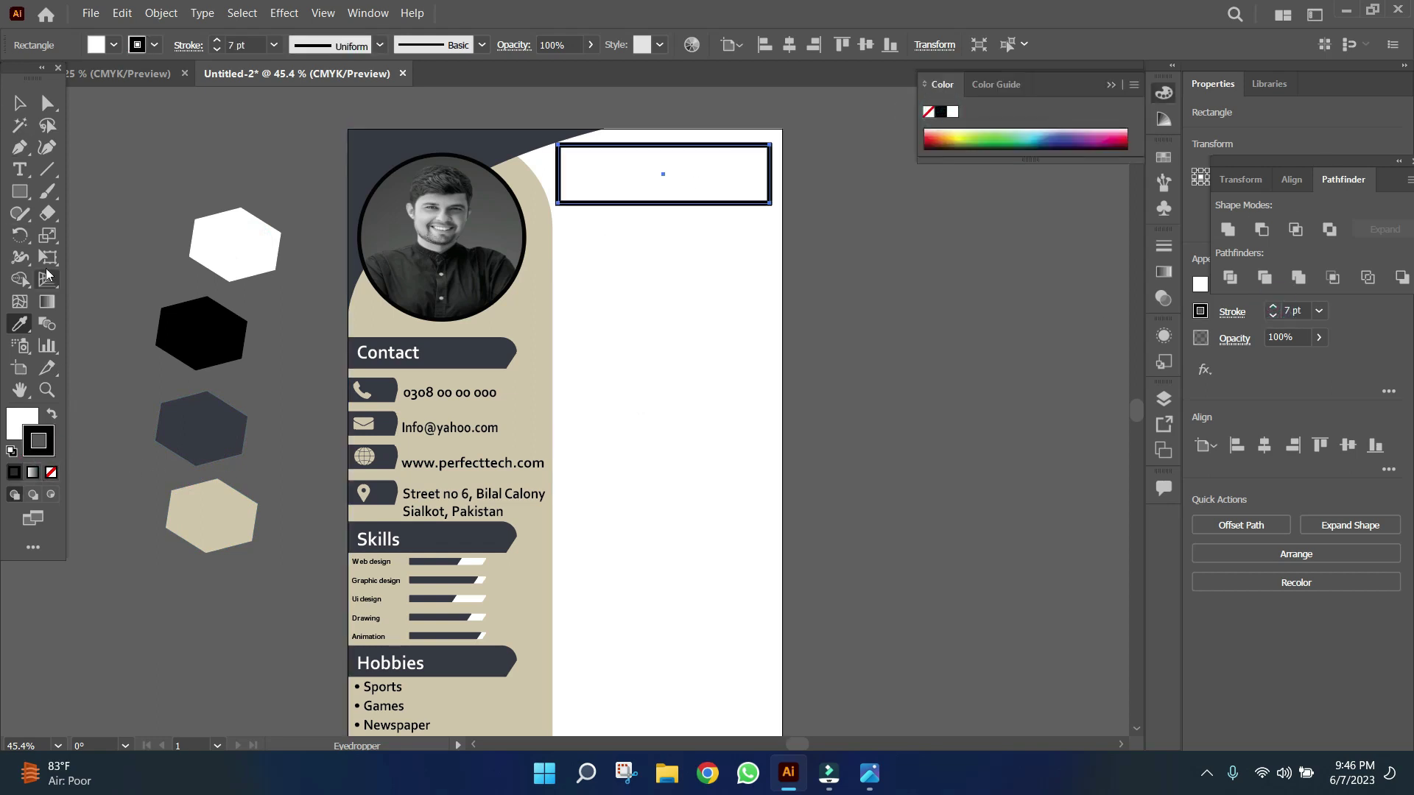
Cut the frame's bottom edge with Scissors and delete the middle segment
left_click_drag(48, 213, 125, 237)
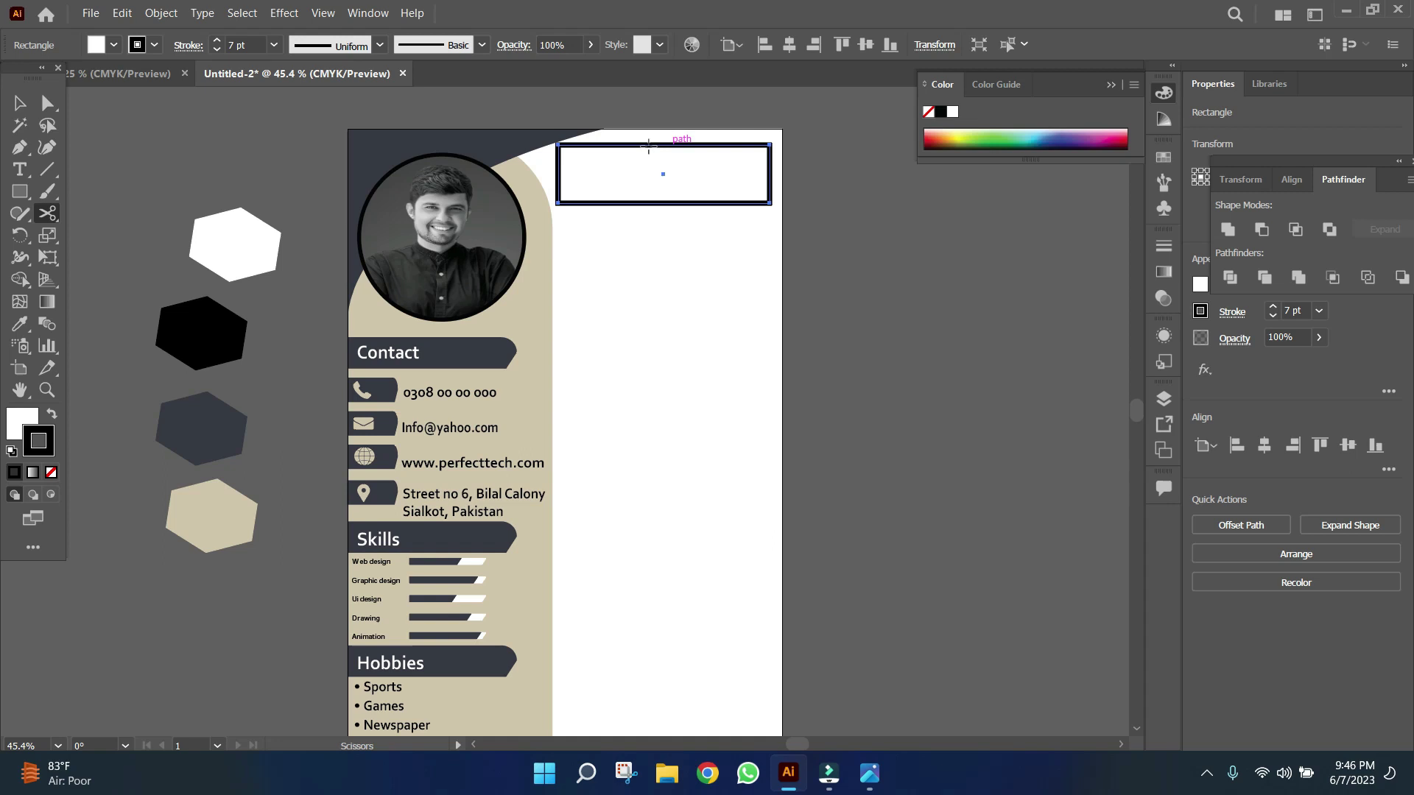
left_click(606, 203)
key("Delete")
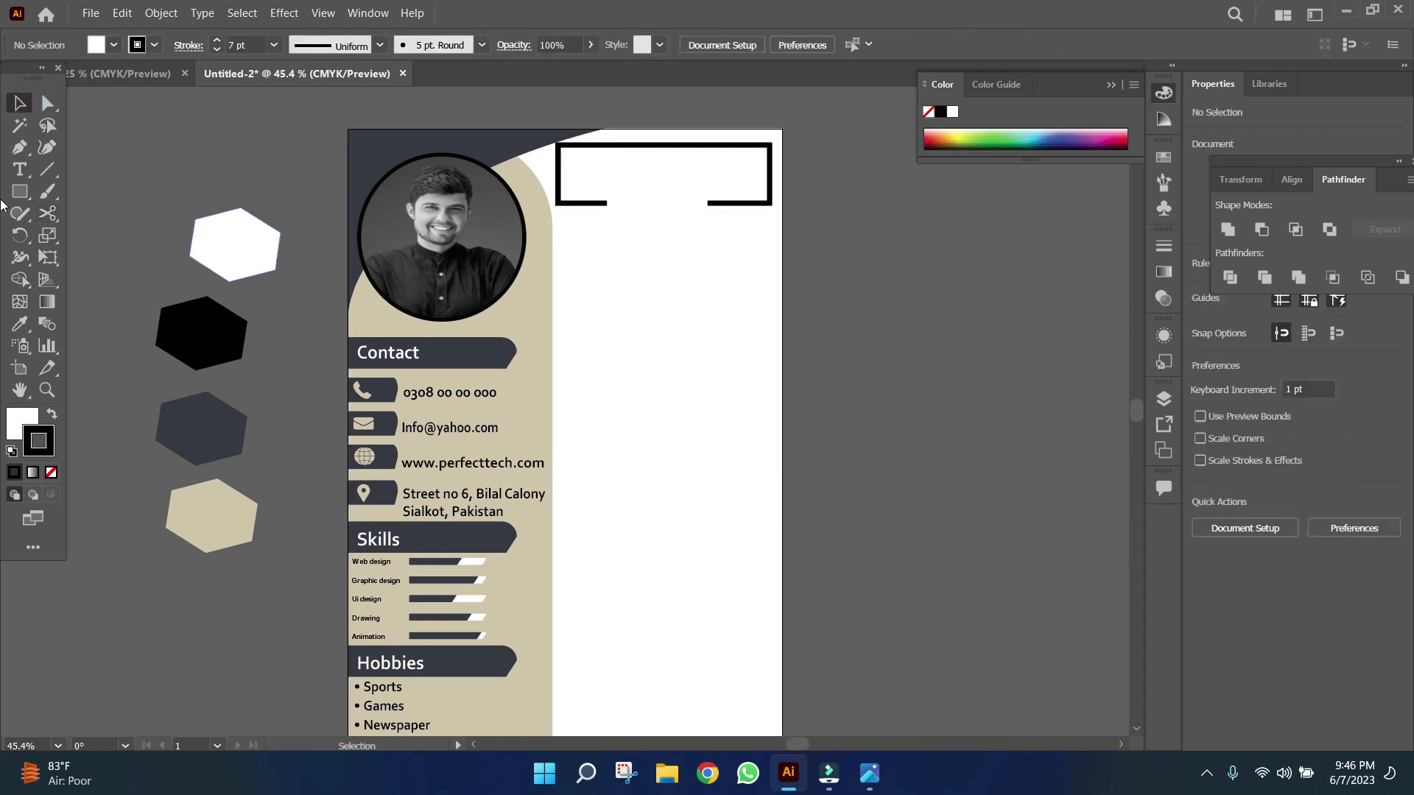
Type the CV owner's name in bold and fit it inside the top frame
left_click(20, 169)
left_click(579, 298)
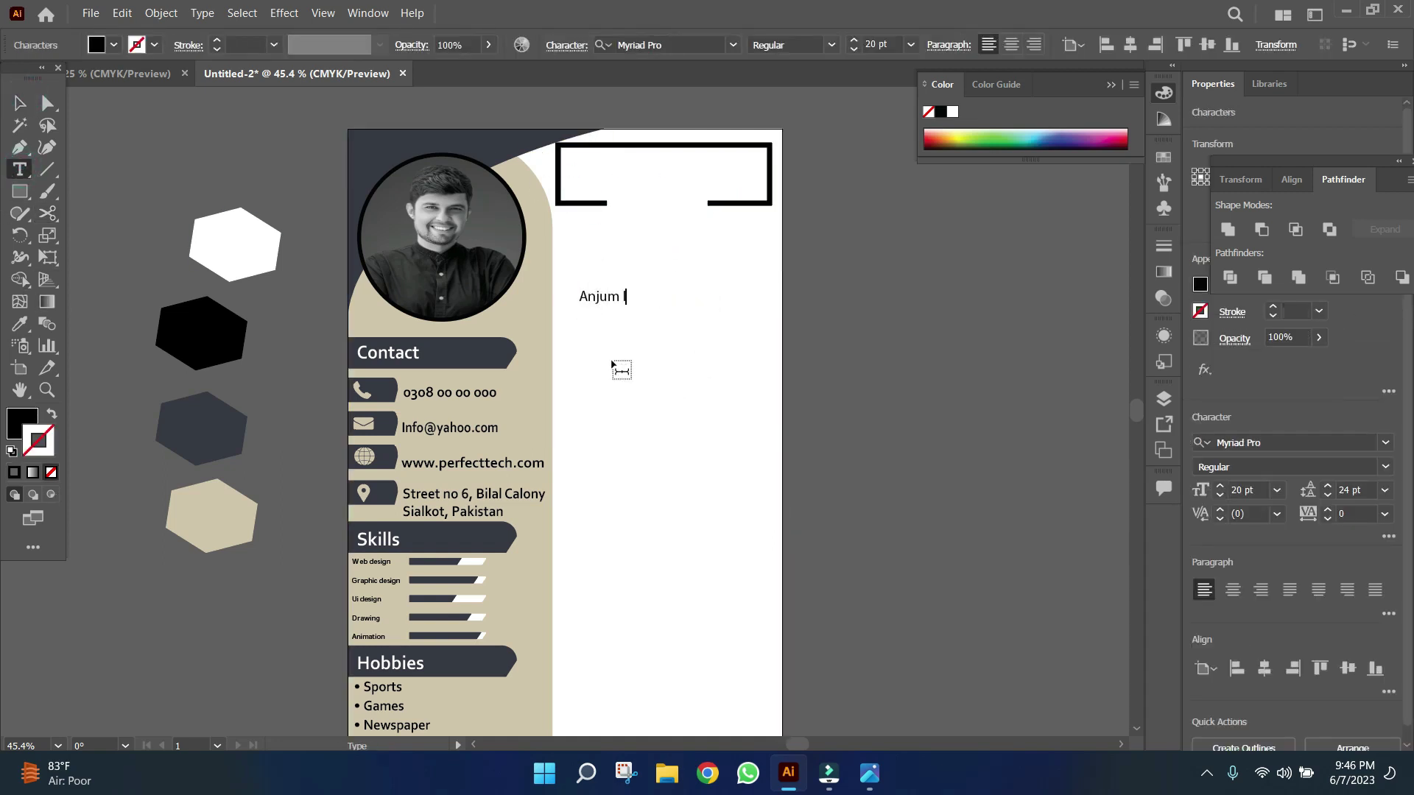
type("as")
key("Escape")
left_click_drag(641, 303, 733, 340)
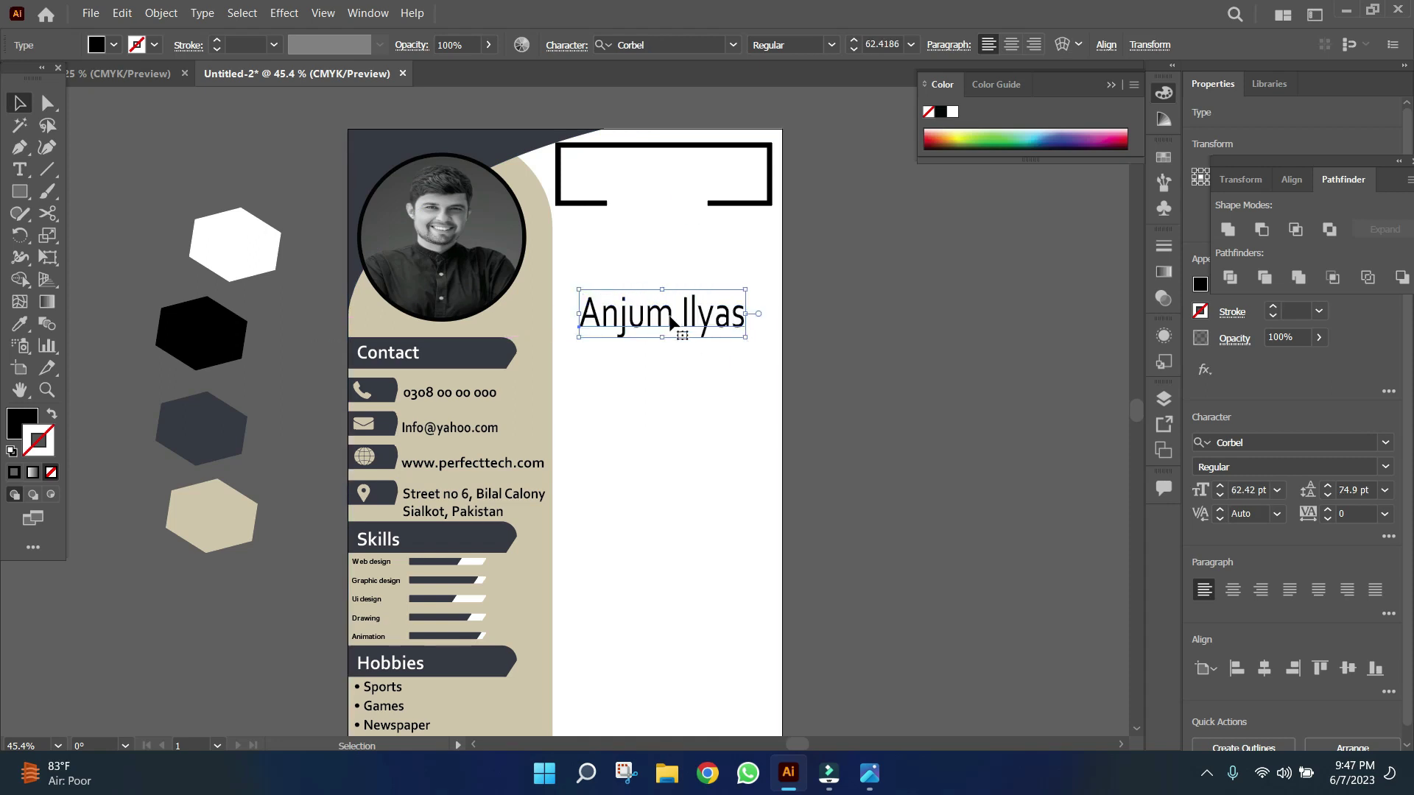
left_click(830, 45)
left_click(795, 145)
left_click_drag(663, 289, 662, 158)
left_click_drag(773, 188, 663, 169)
Apply a Stylize > Drop Shadow effect to the name
left_click(903, 378)
left_click(663, 164)
left_click(284, 12)
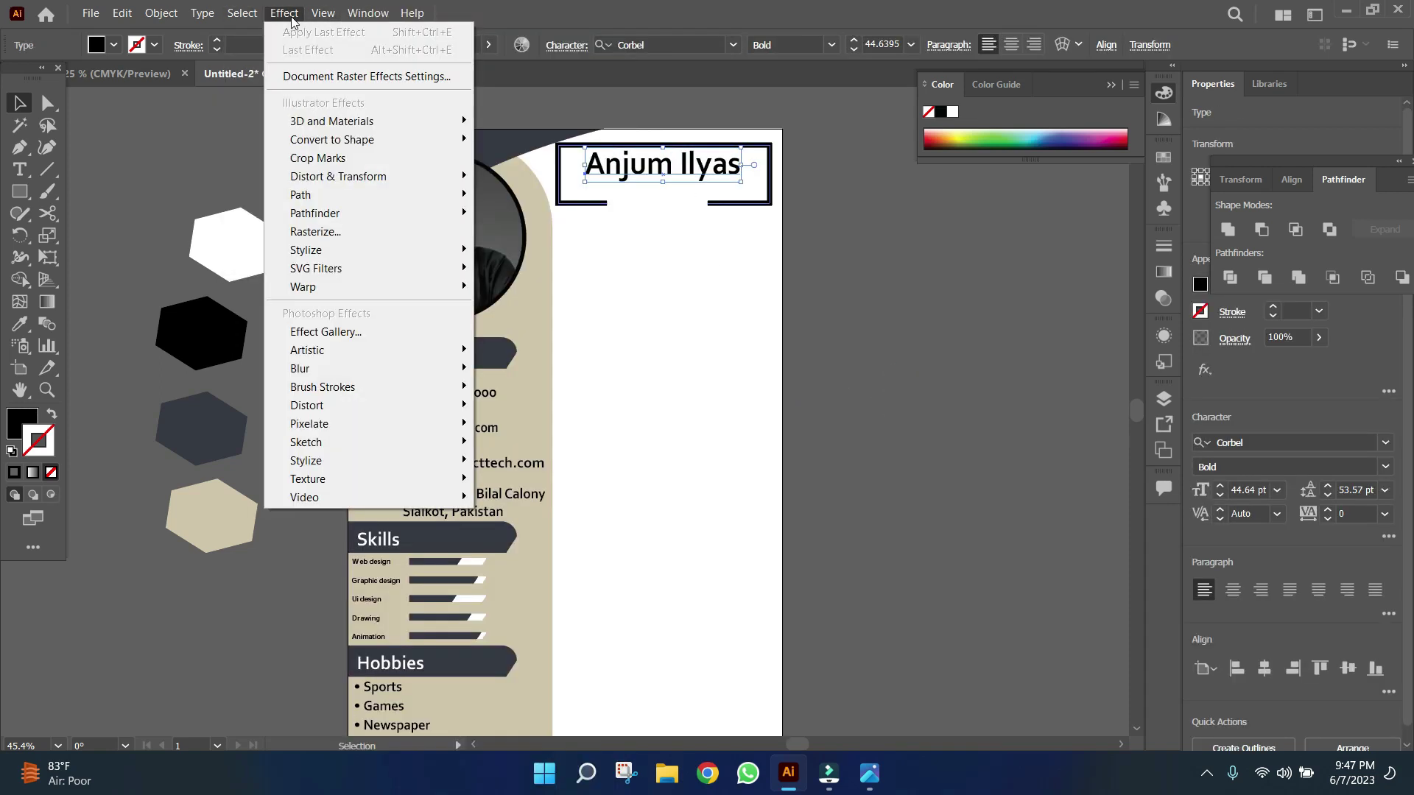
left_click(512, 250)
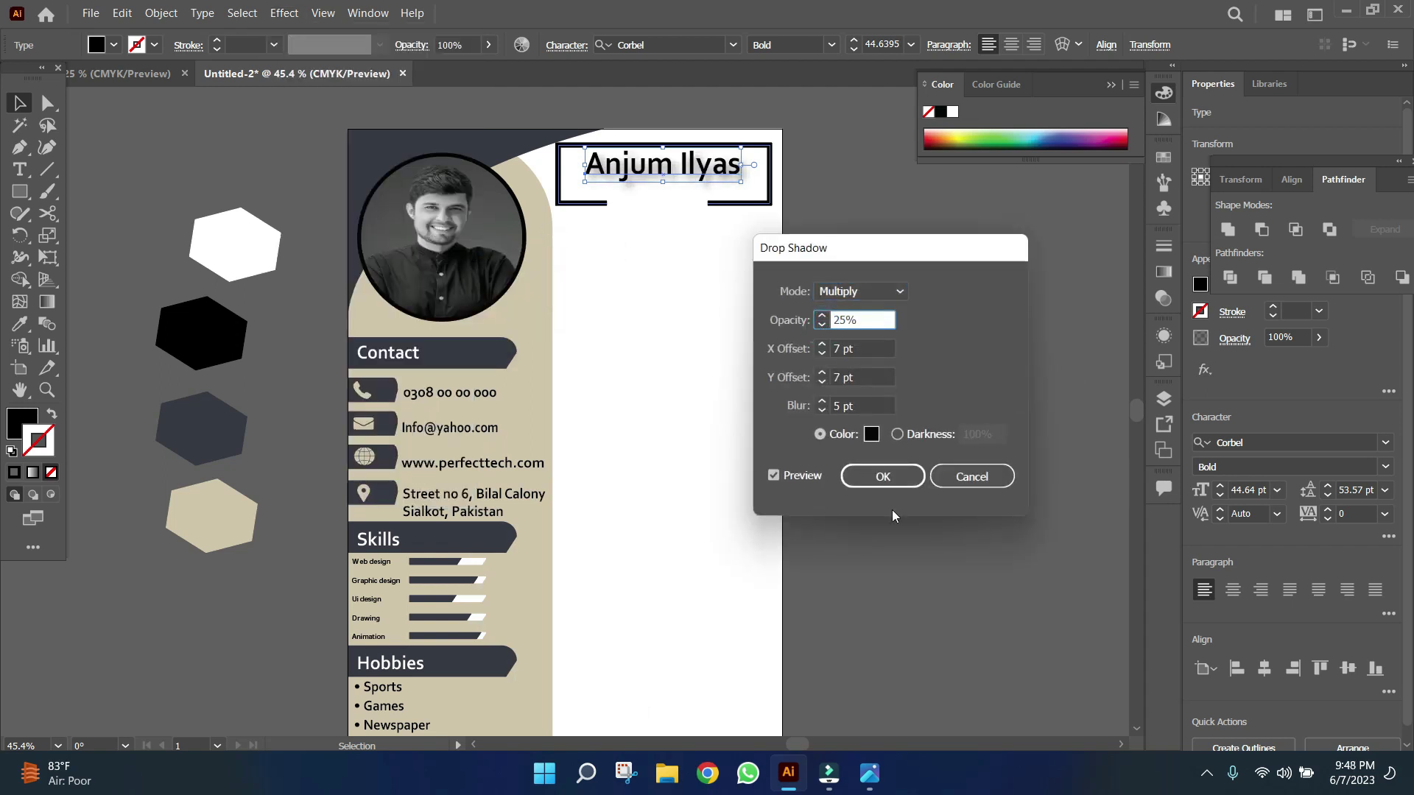
left_click(886, 477)
Add 'Graphic Designer' under the name and Alt-drag a copy of the Contact banner below the frame
left_click(20, 170)
left_click(568, 283)
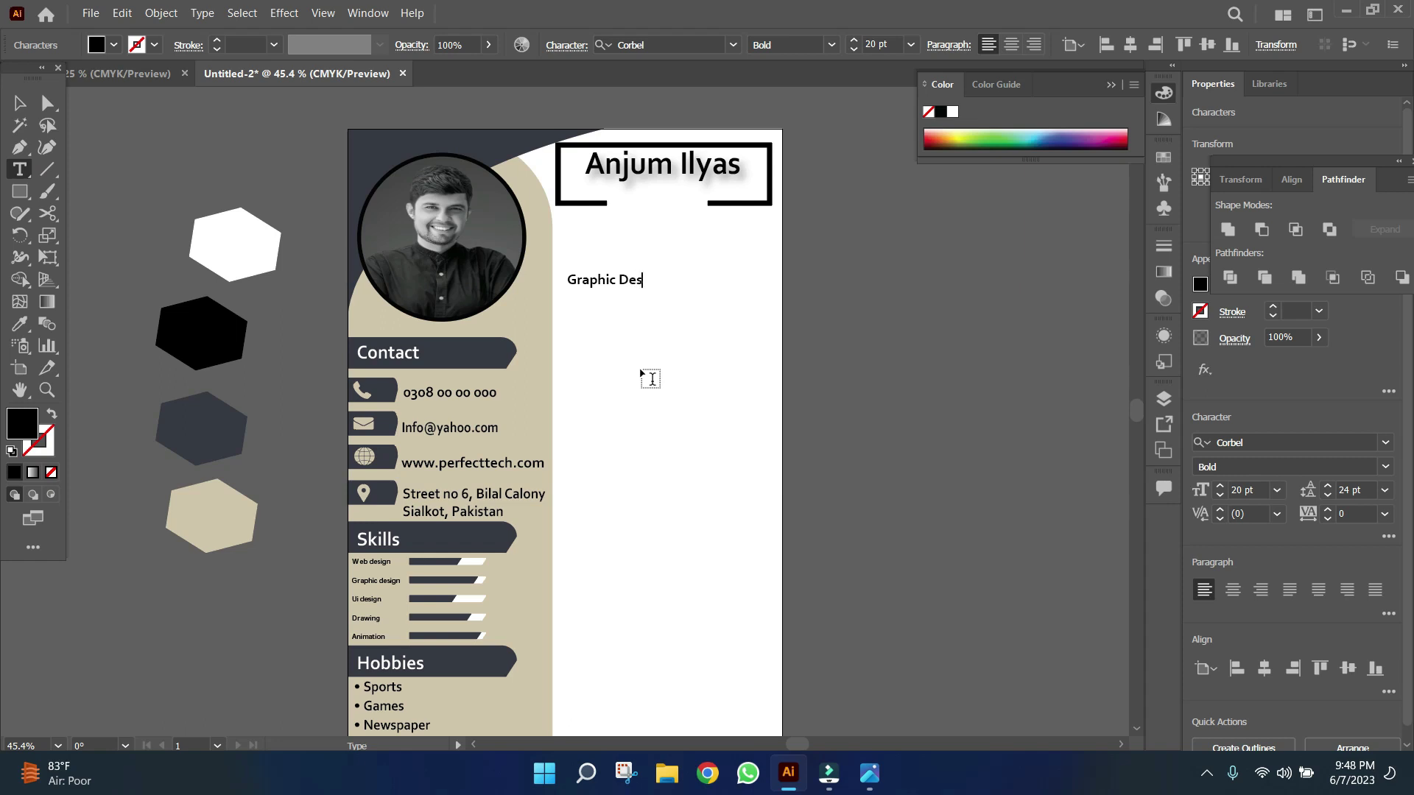
type("er")
key("Escape")
left_click_drag(629, 279, 660, 187)
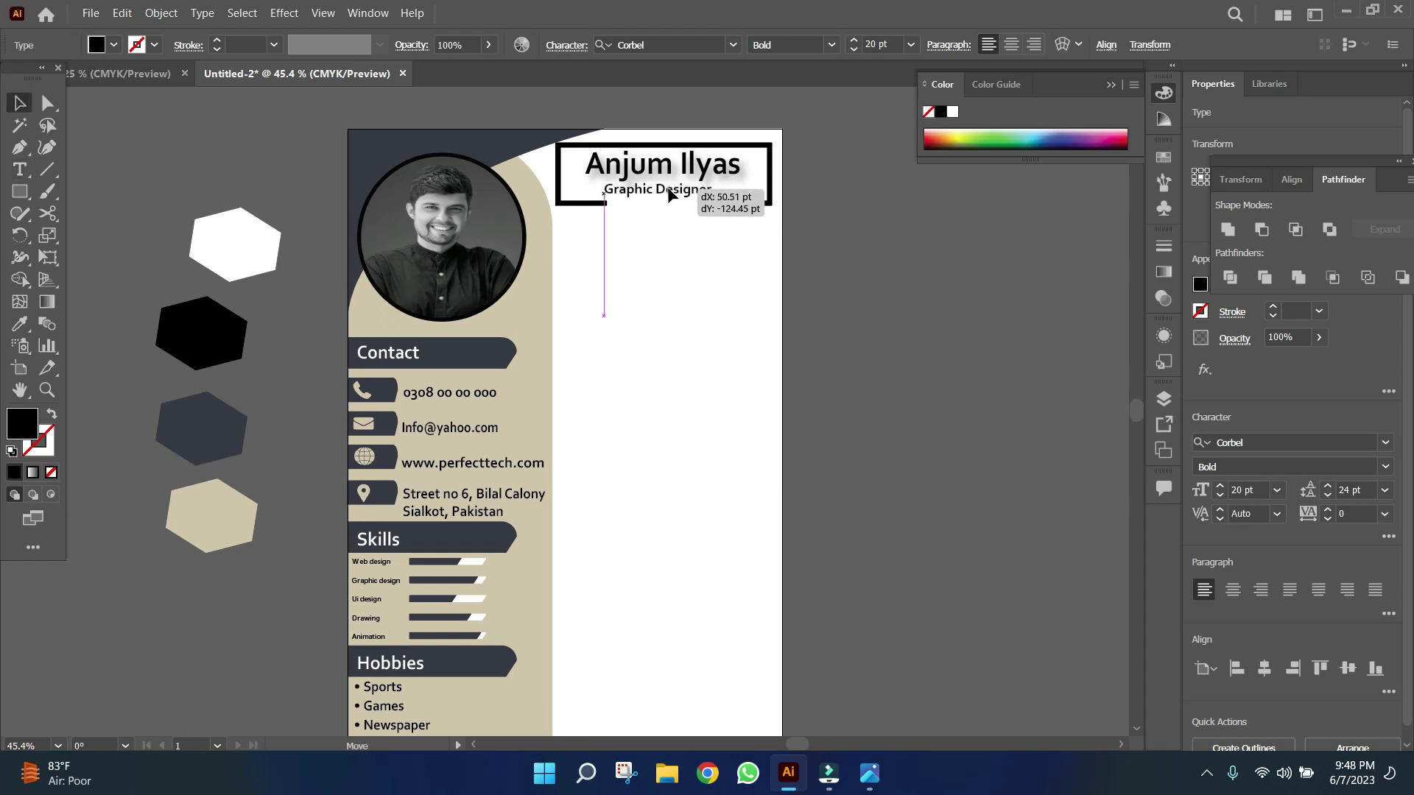
left_click(905, 371)
left_click(678, 416)
mouse_move(478, 353)
left_mouse_down()
mouse_move(685, 271)
mouse_move(689, 252)
left_mouse_up()
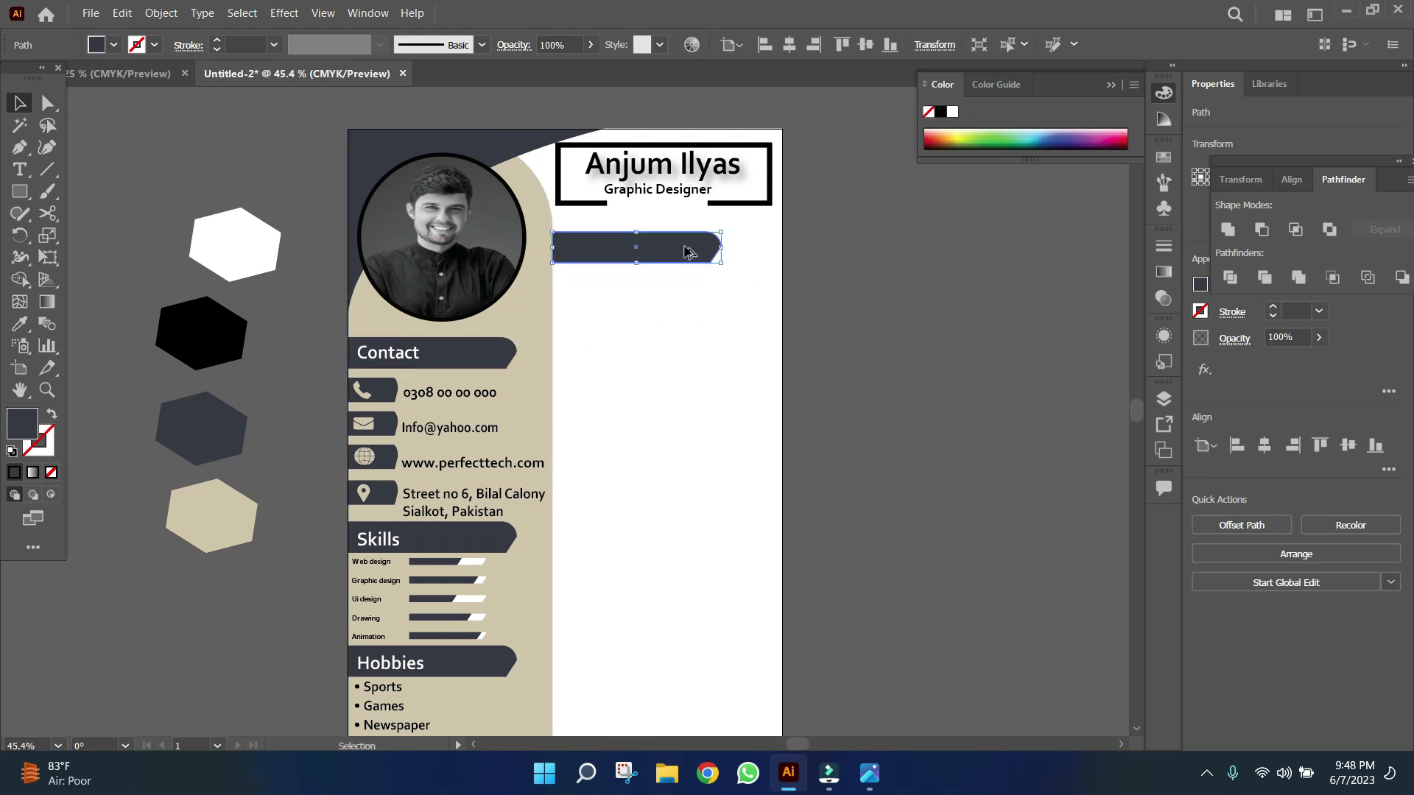
Bring the Summary heading from the reference résumé onto the bar and reduce its size
left_click(883, 451)
left_click(117, 74)
left_click(383, 329)
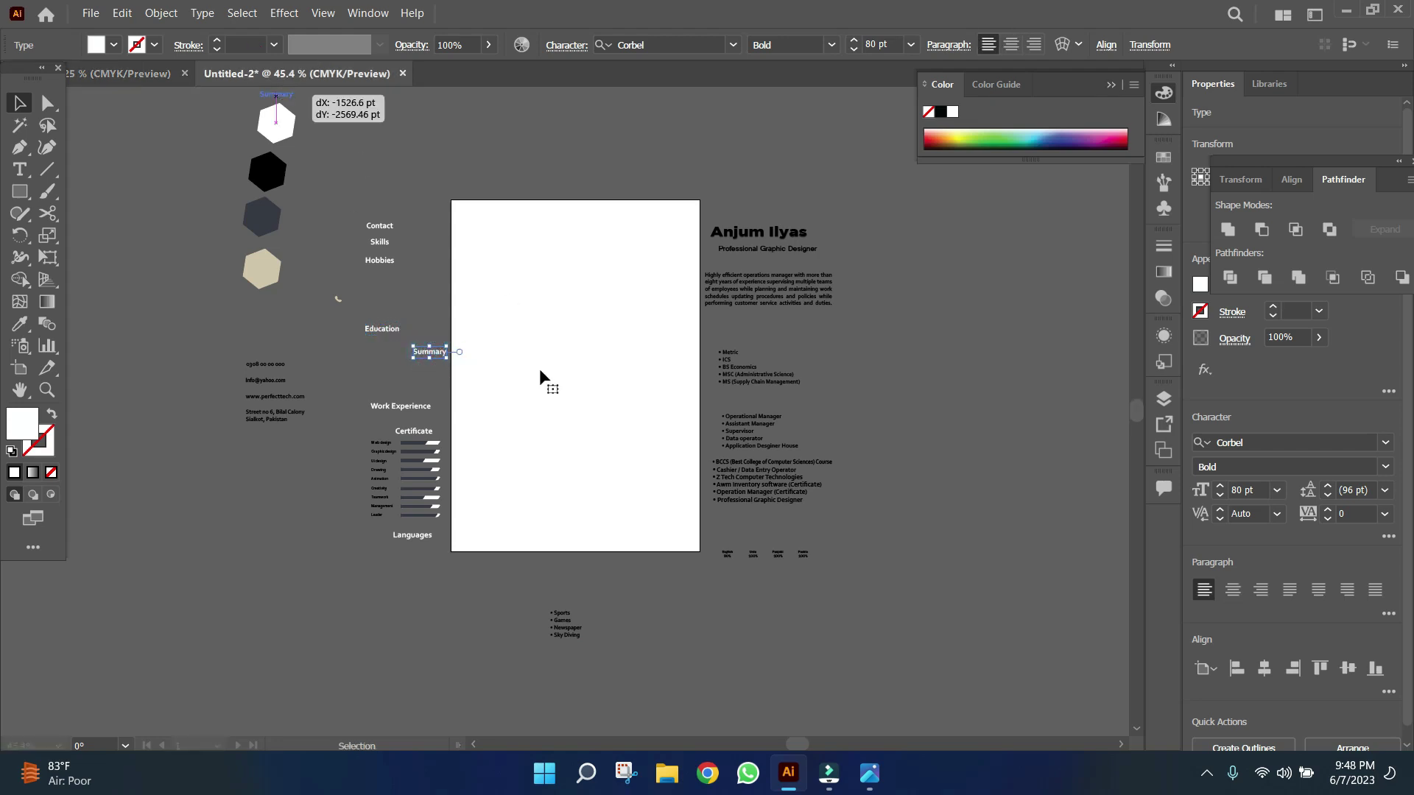
mouse_move(431, 359)
left_mouse_down()
mouse_move(506, 315)
mouse_move(563, 239)
left_mouse_up()
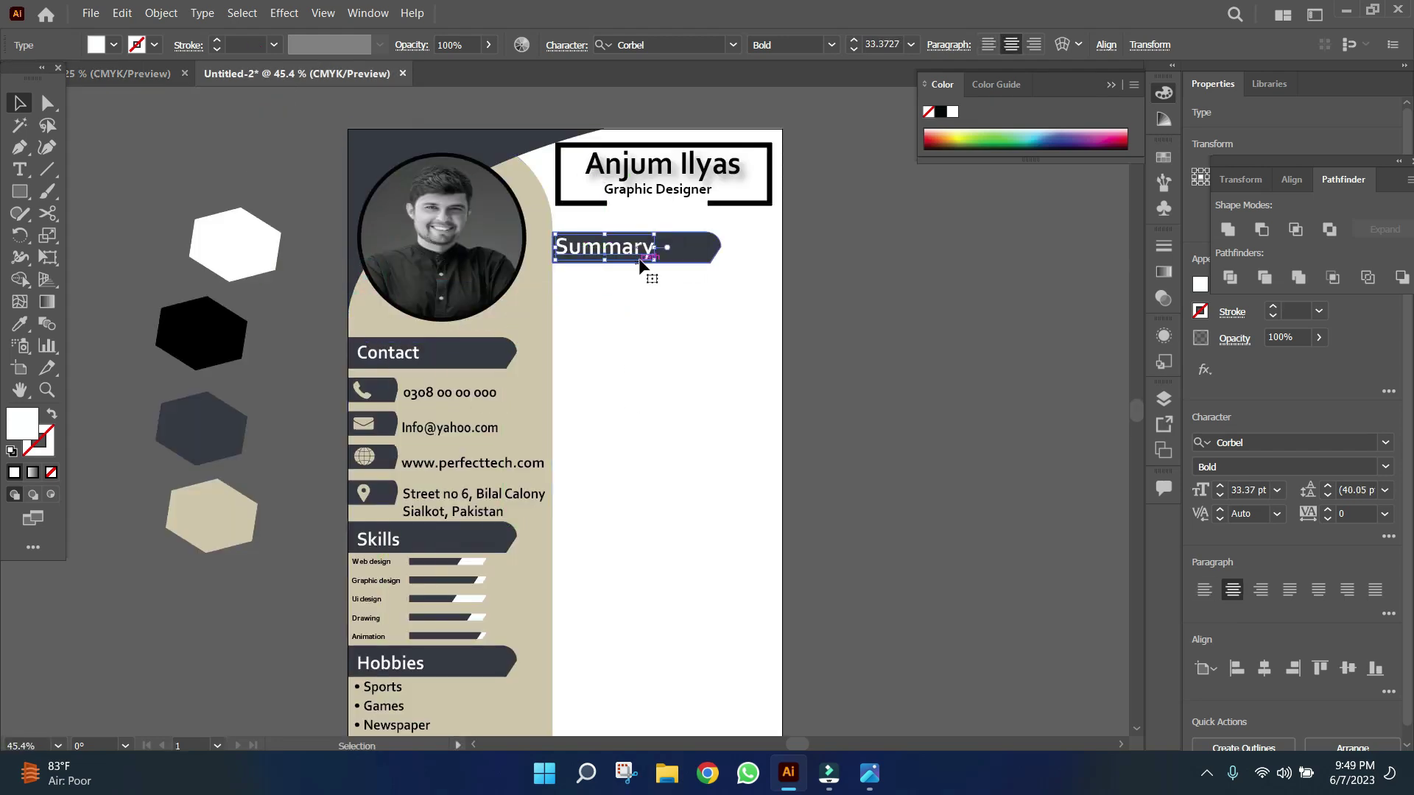
left_click(855, 50)
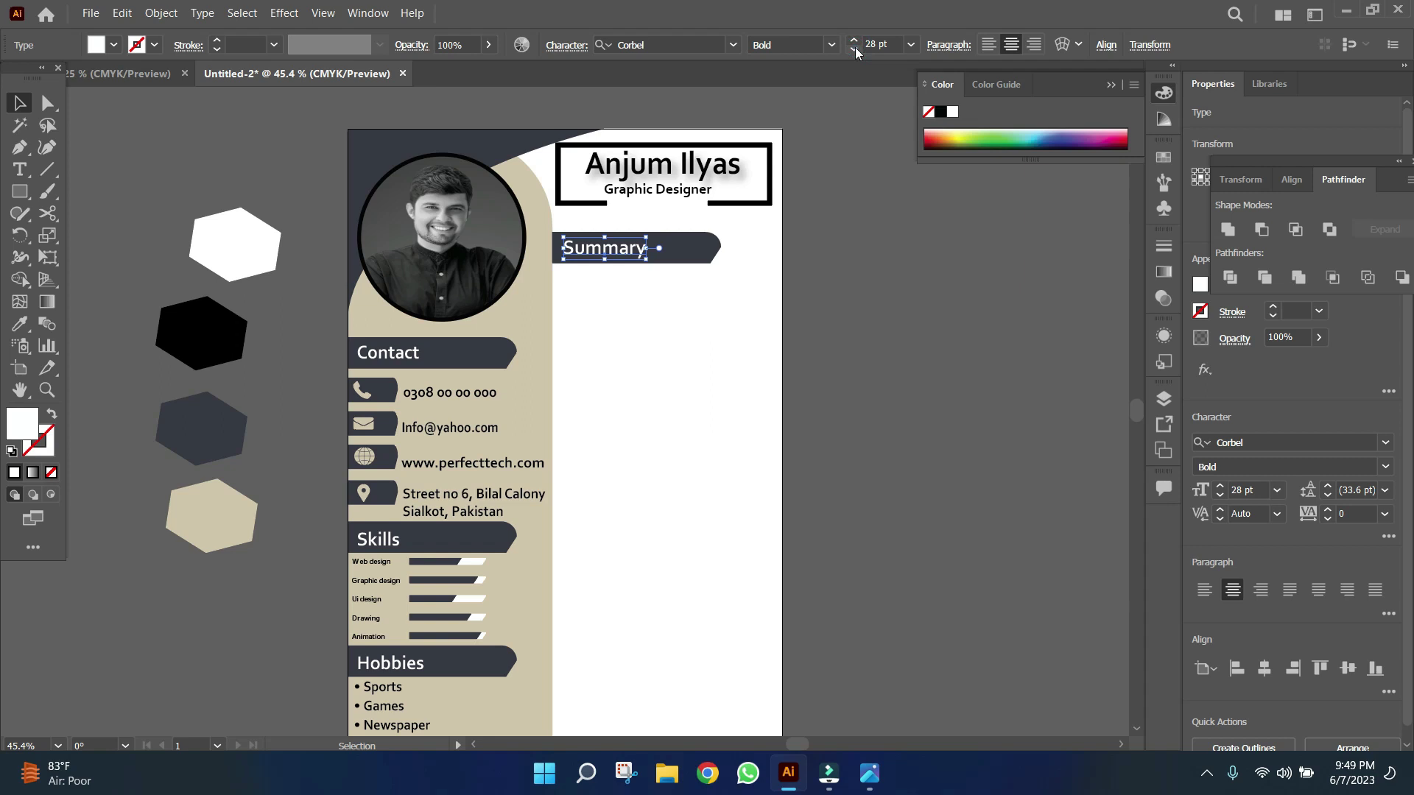
left_click(833, 369)
Copy the summary paragraph and draw a white rectangle under the Summary banner
key("ctrl+Tab")
left_click(762, 293)
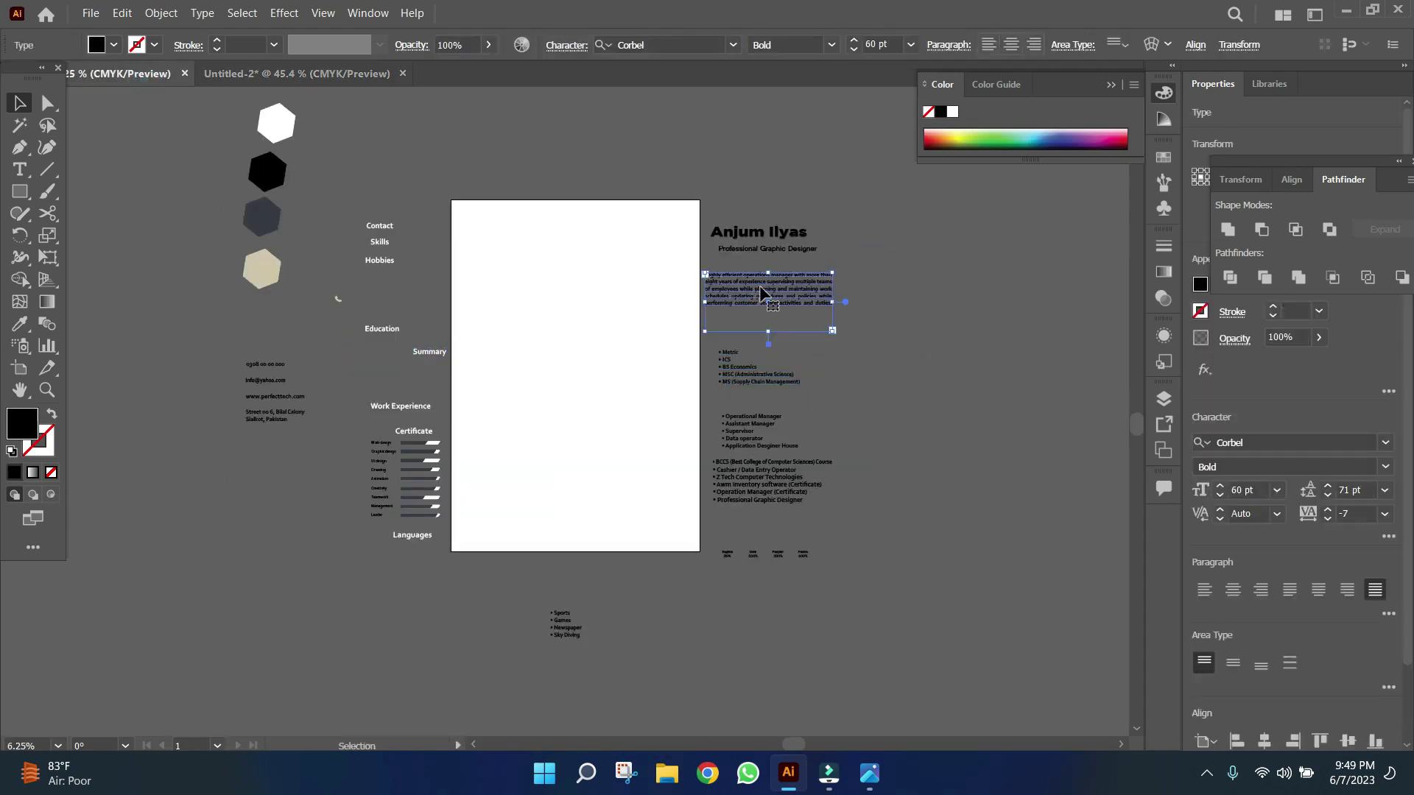
left_click_drag(762, 293, 683, 508)
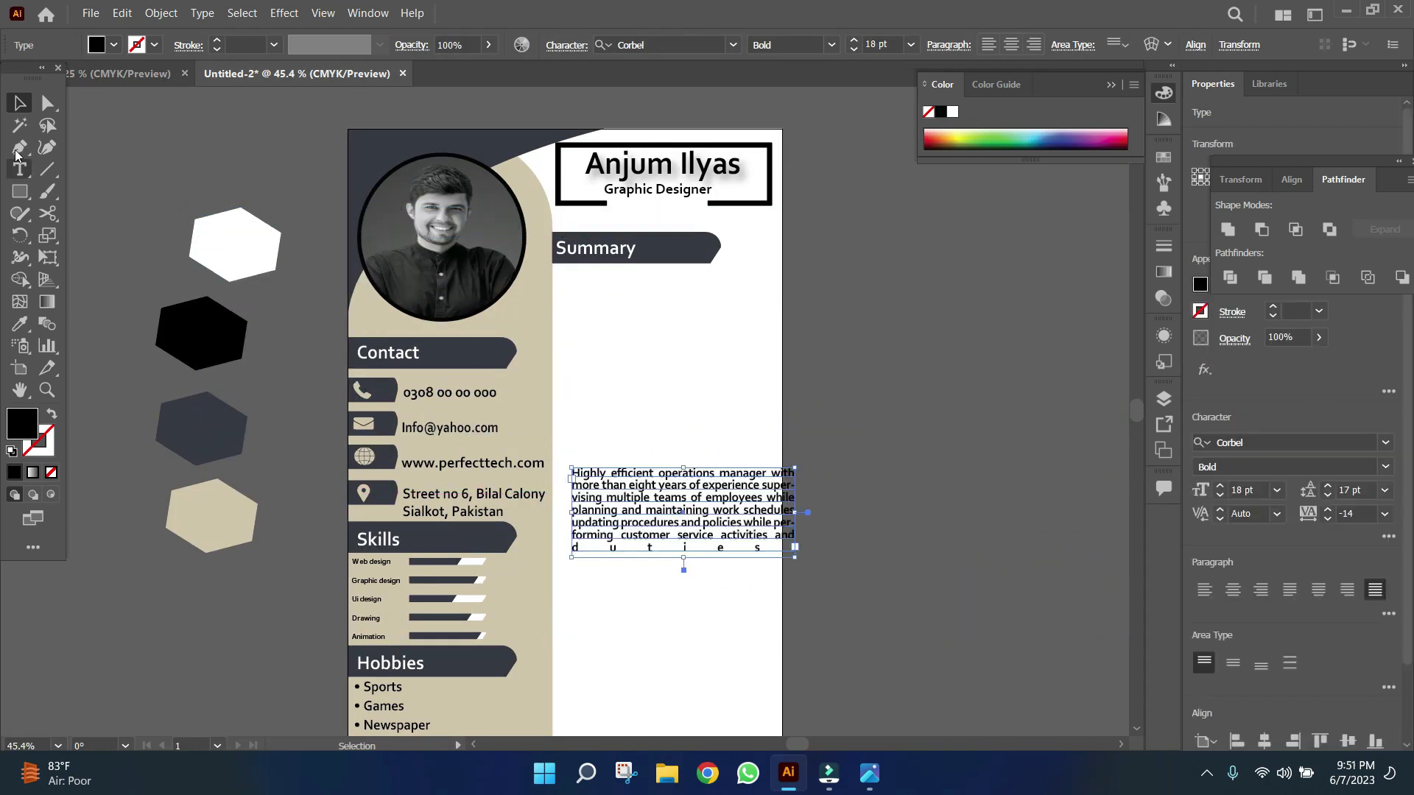
left_click_drag(553, 264, 781, 348)
double_click(22, 423)
left_click(1004, 269)
Paste the summary into the rectangle as area type, justified with last line left
left_click_drag(20, 169, 73, 193)
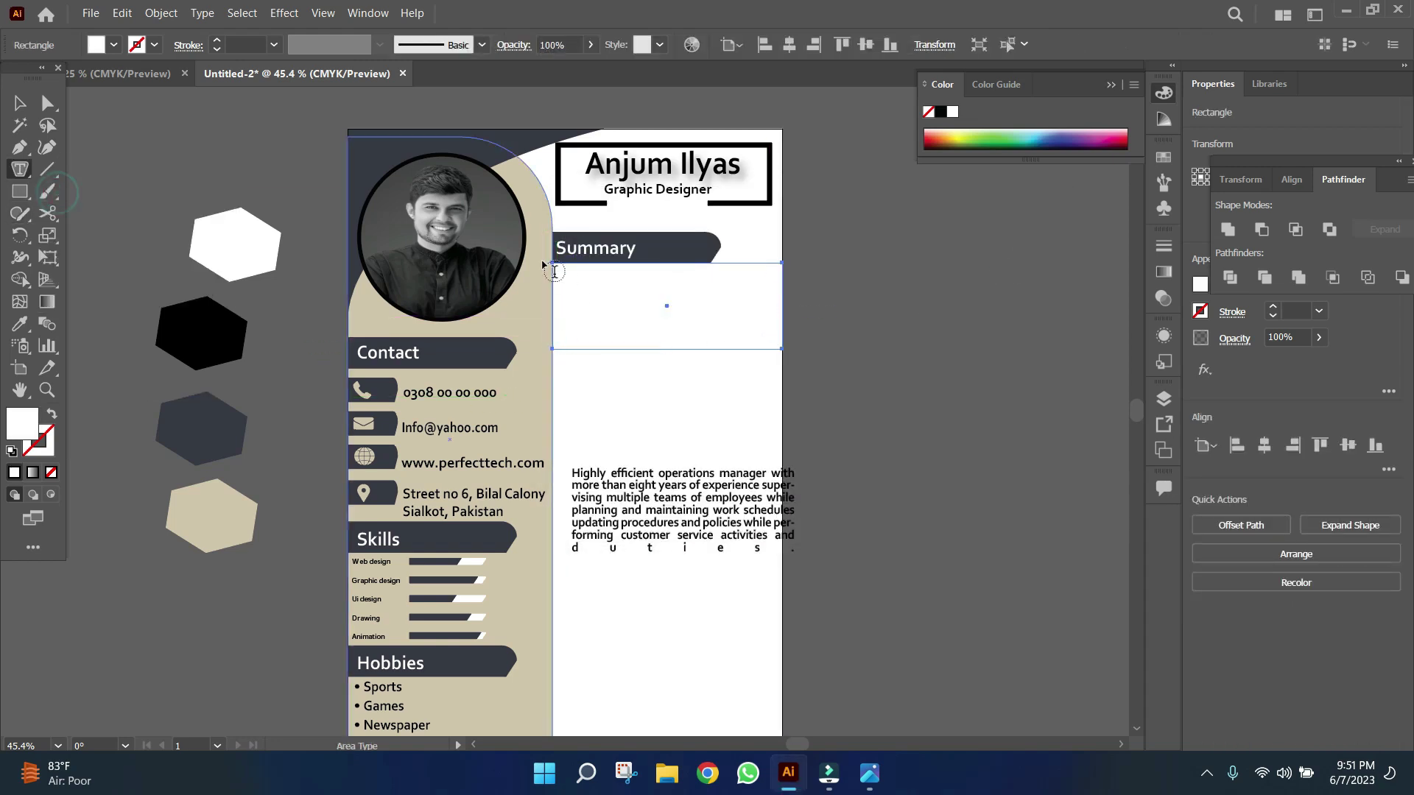
left_click(552, 269)
key("ctrl+v")
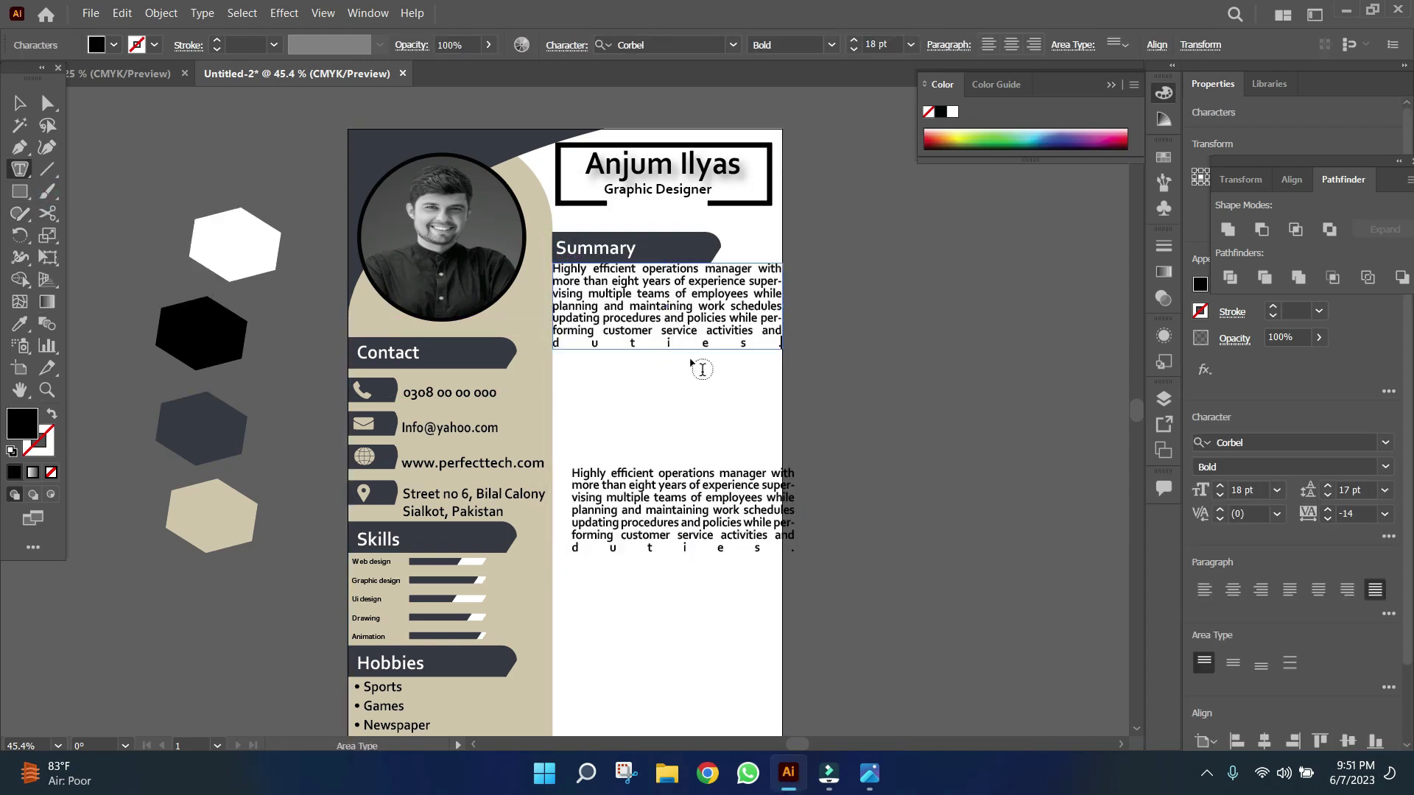
left_click(1203, 589)
left_click(1289, 589)
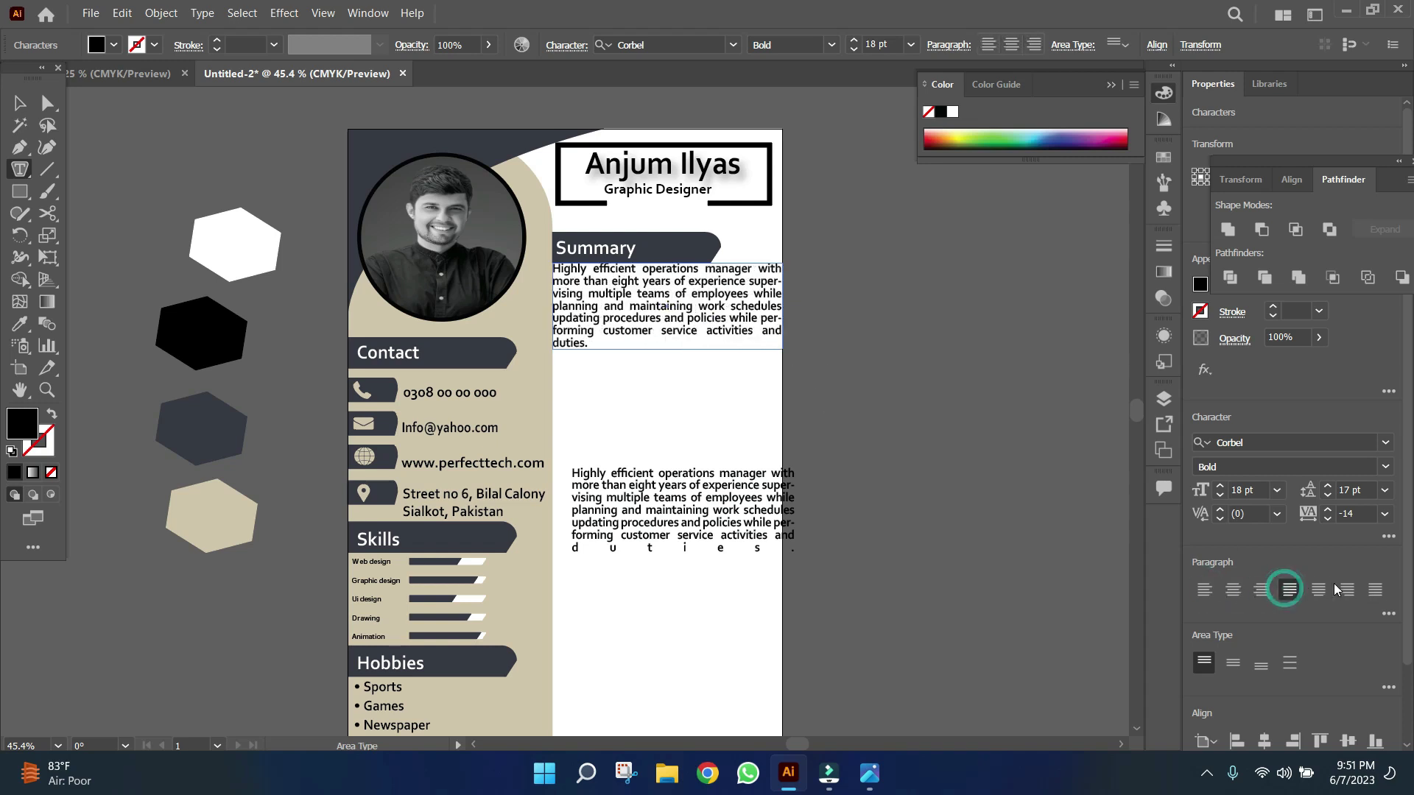
Nudge the paragraph into place and Alt-drag a copy of the Summary bar below it
left_click(20, 103)
left_click_drag(710, 315, 713, 318)
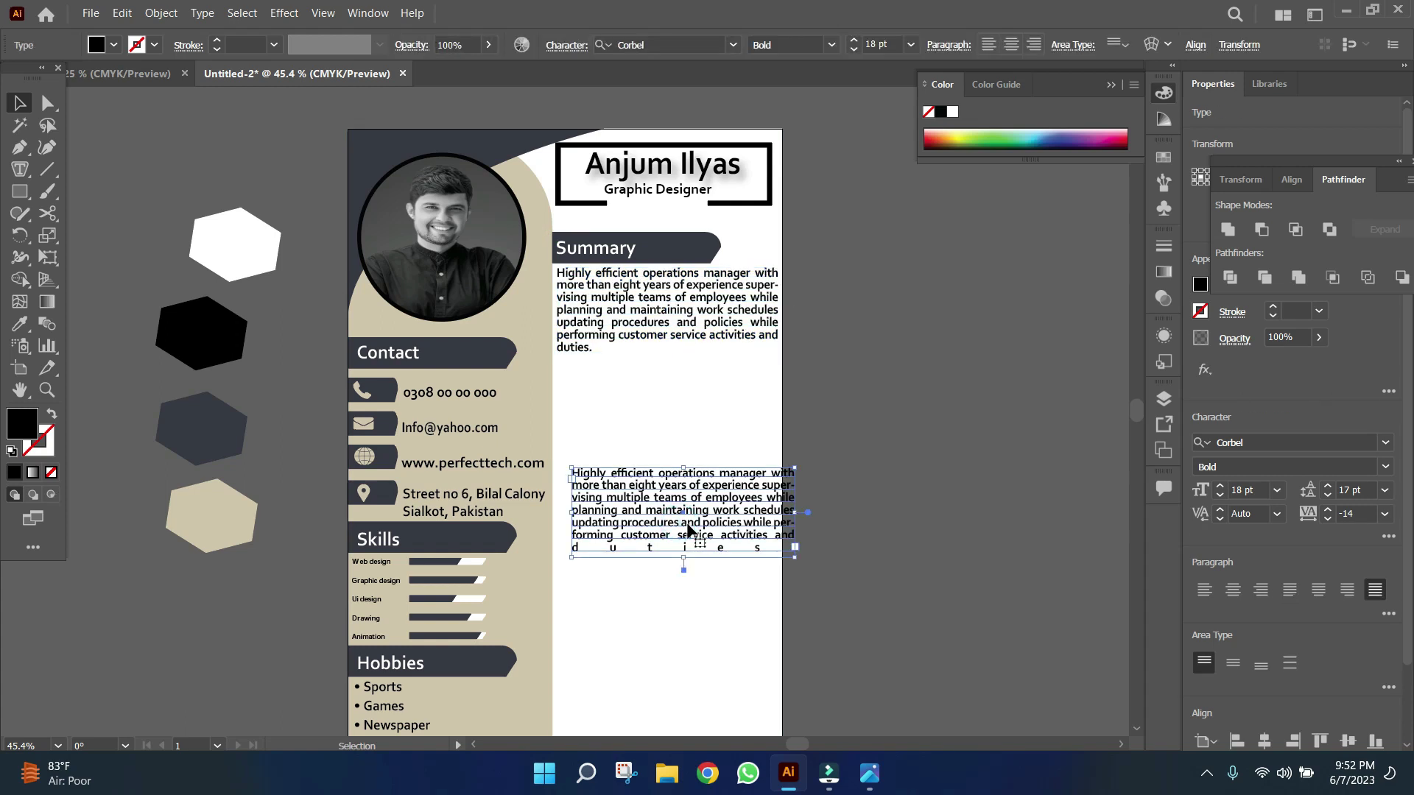
left_click(658, 256)
left_click_drag(658, 256, 665, 390)
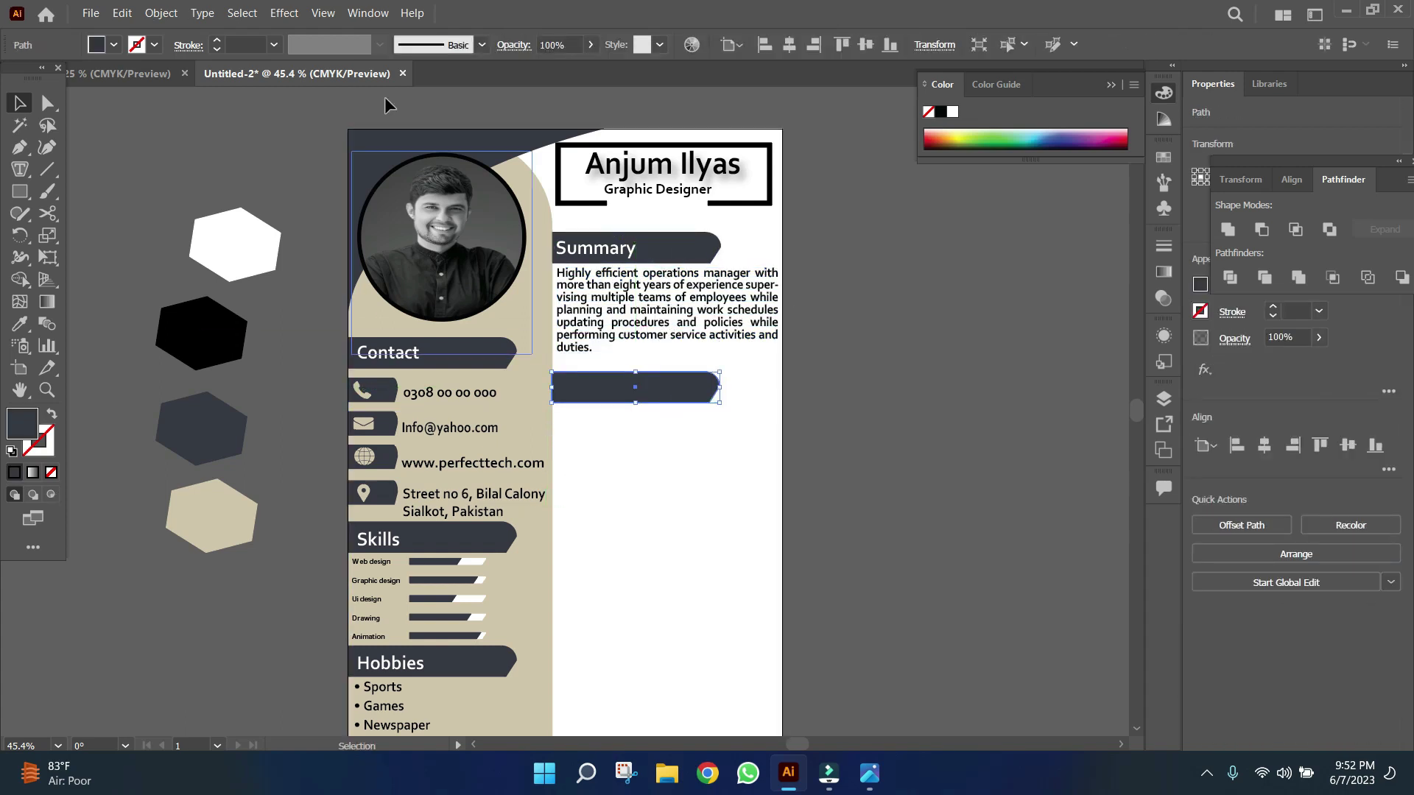
Place the Education label from the other document onto the bar at a smaller size
left_click(125, 74)
mouse_move(386, 337)
left_mouse_down()
mouse_move(310, 73)
mouse_move(626, 397)
left_mouse_up()
mouse_move(718, 369)
left_mouse_down()
mouse_move(703, 410)
mouse_move(708, 385)
mouse_move(631, 380)
left_mouse_up()
left_click(854, 49)
left_click(856, 463)
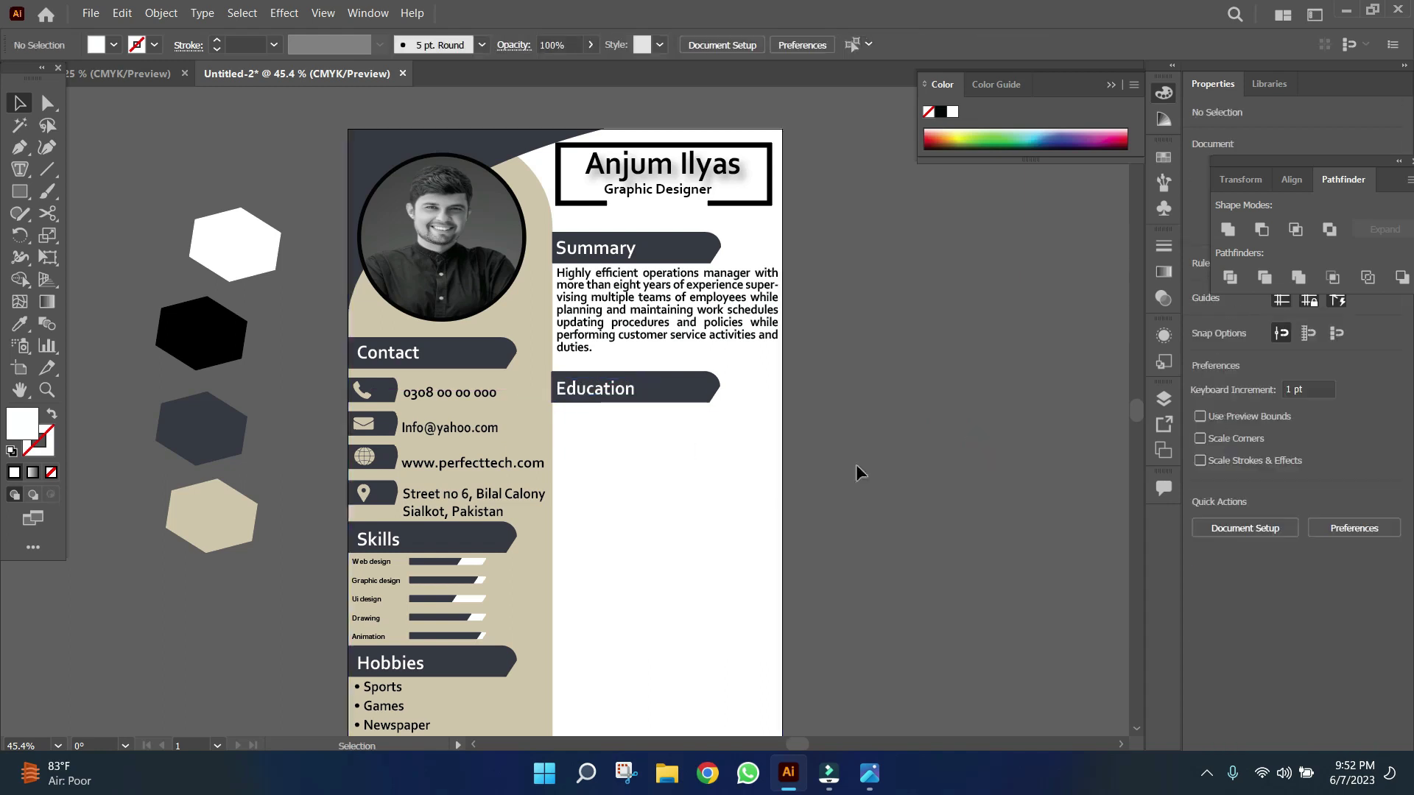
Add the five-item education list under the heading and Alt-drag a new bar below it
key("ctrl+Tab")
left_click_drag(795, 379, 691, 405)
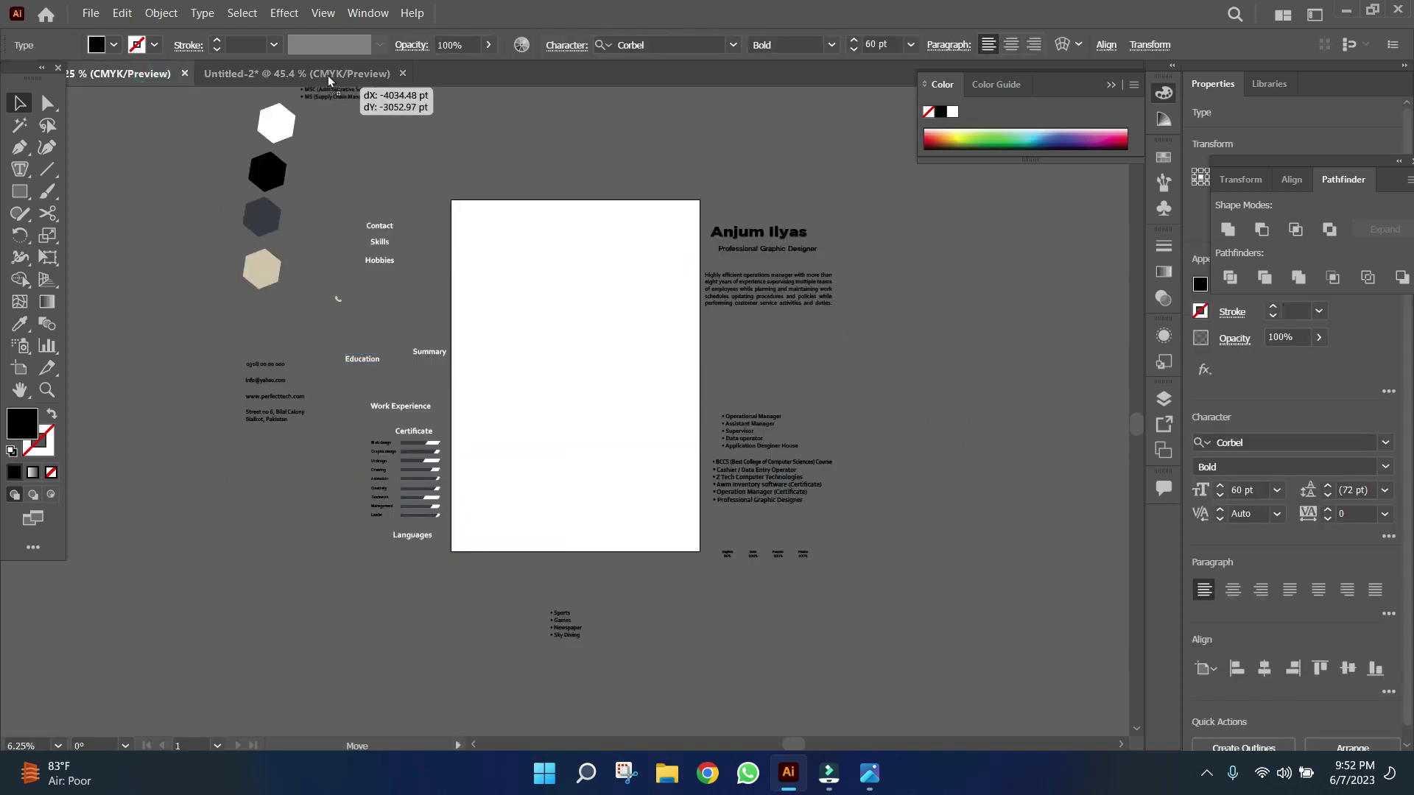
left_click(854, 49)
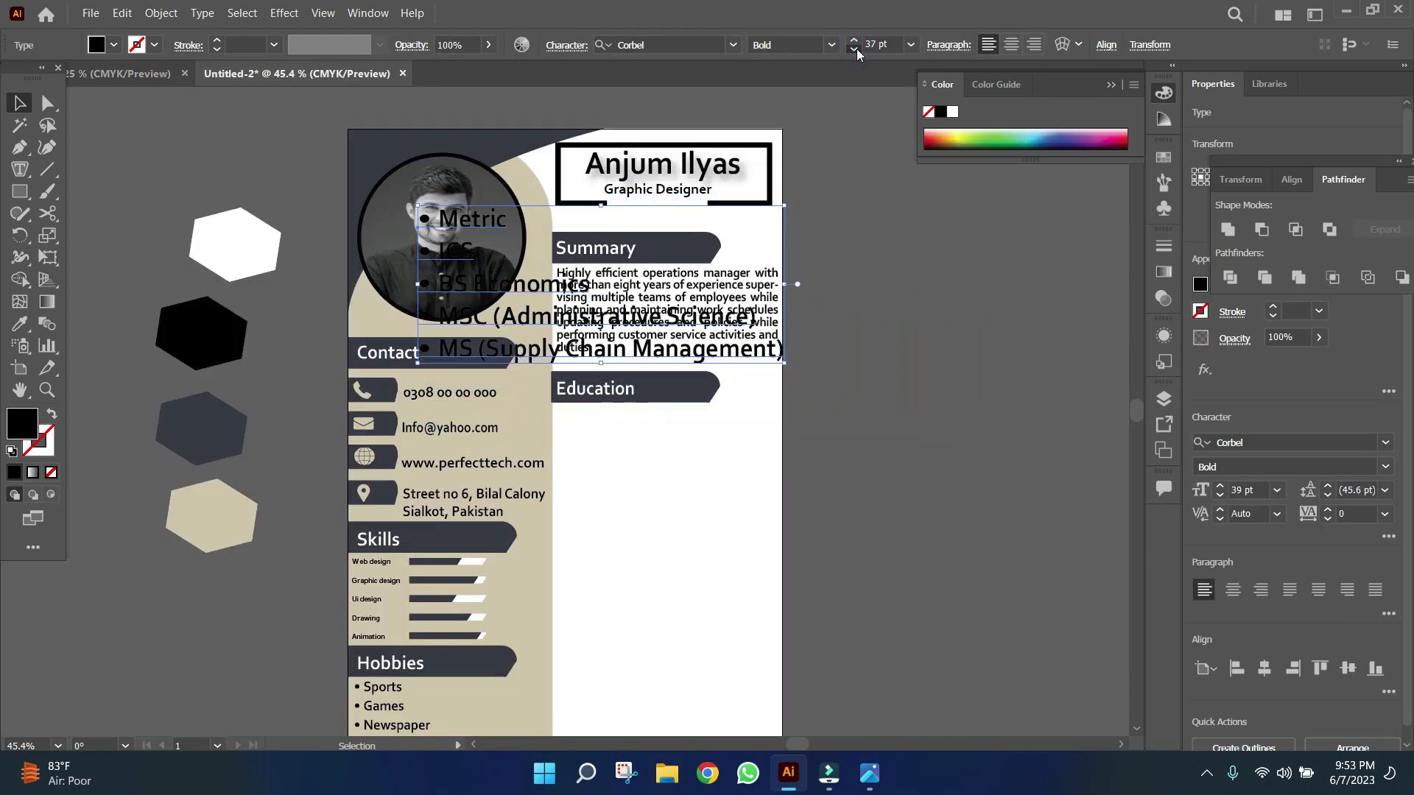
left_click_drag(668, 413, 691, 520)
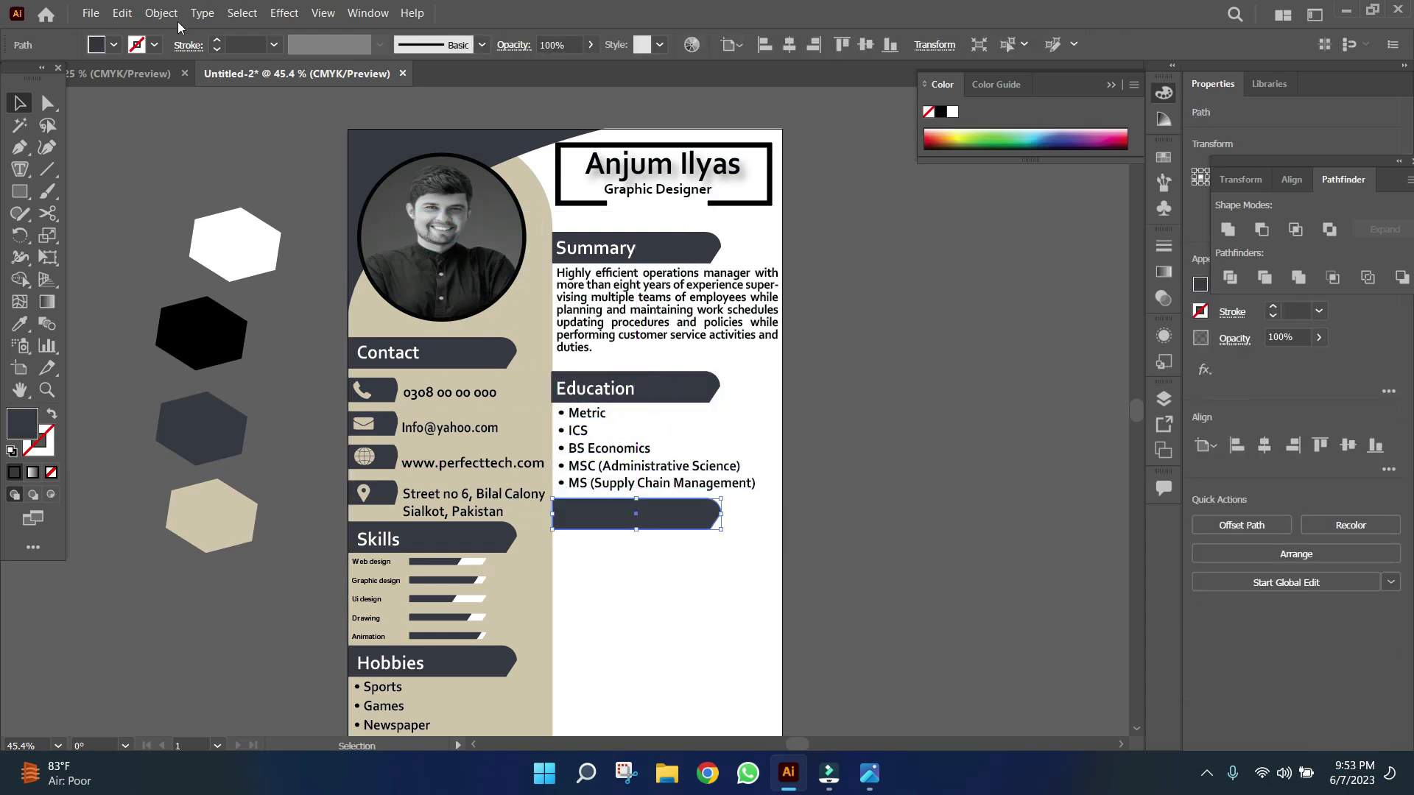
Place the Work Experience label from the other document onto the empty bar
key("ctrl+Tab")
left_click_drag(403, 417, 354, 77)
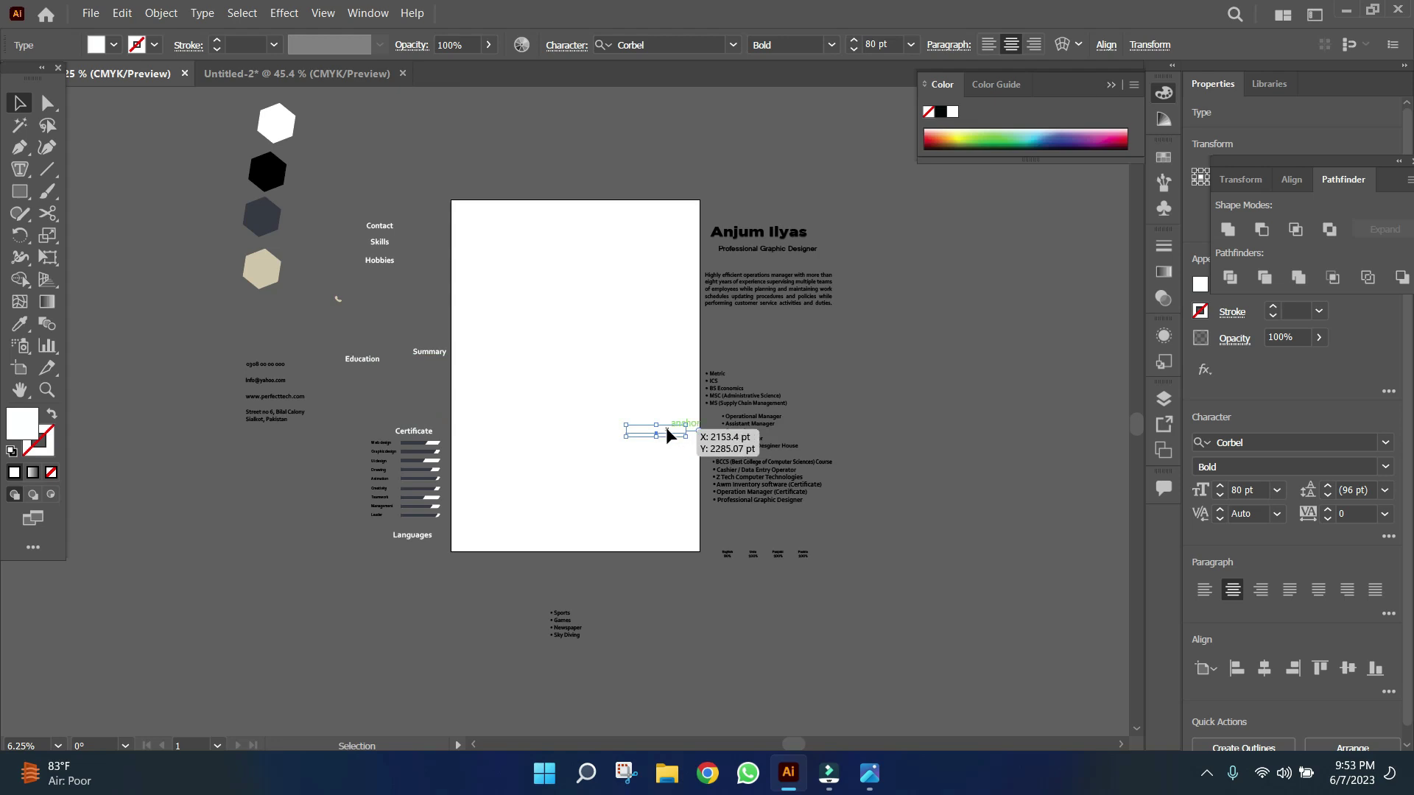
left_click_drag(668, 435, 268, 81)
left_click_drag(618, 352, 322, 335)
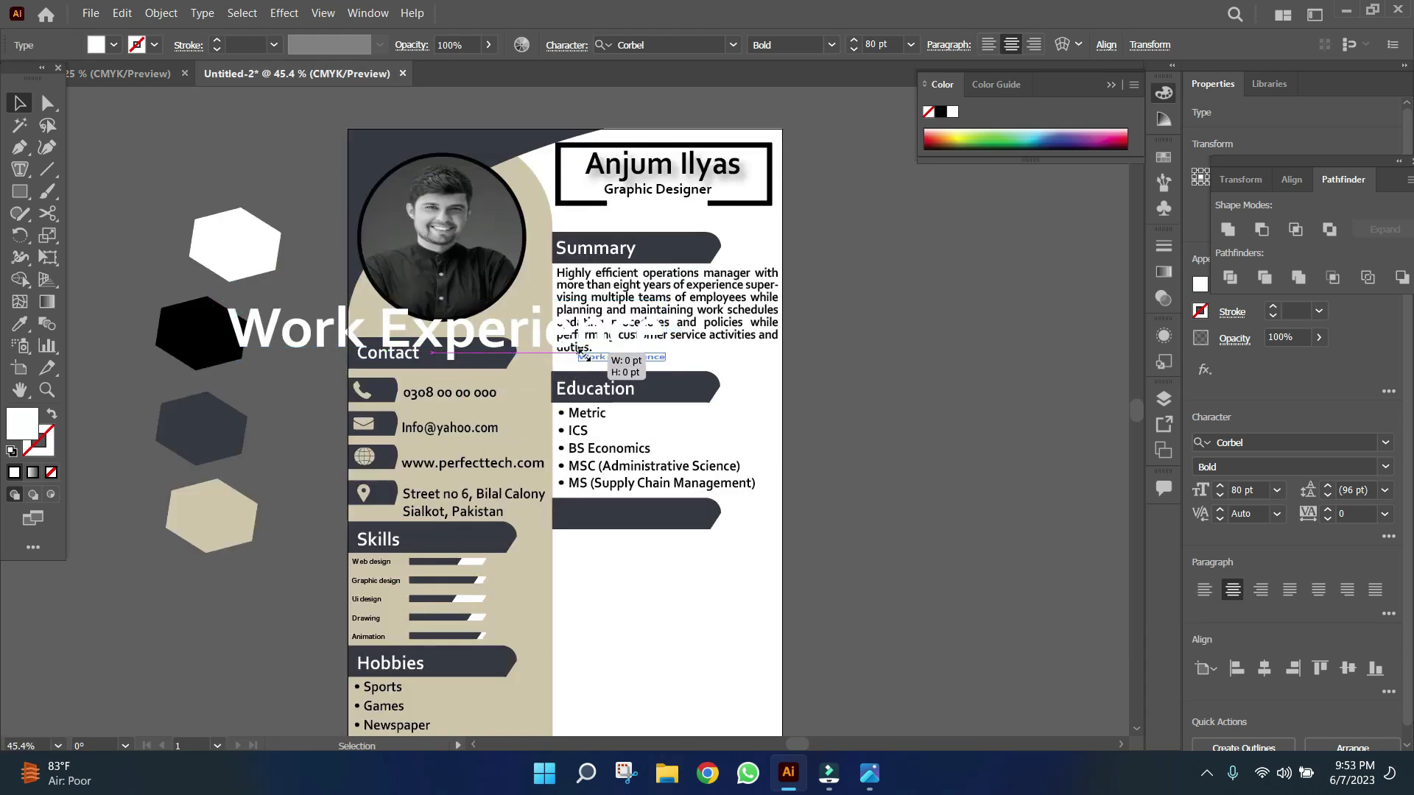
left_click_drag(569, 346, 571, 347)
left_click_drag(682, 357, 673, 516)
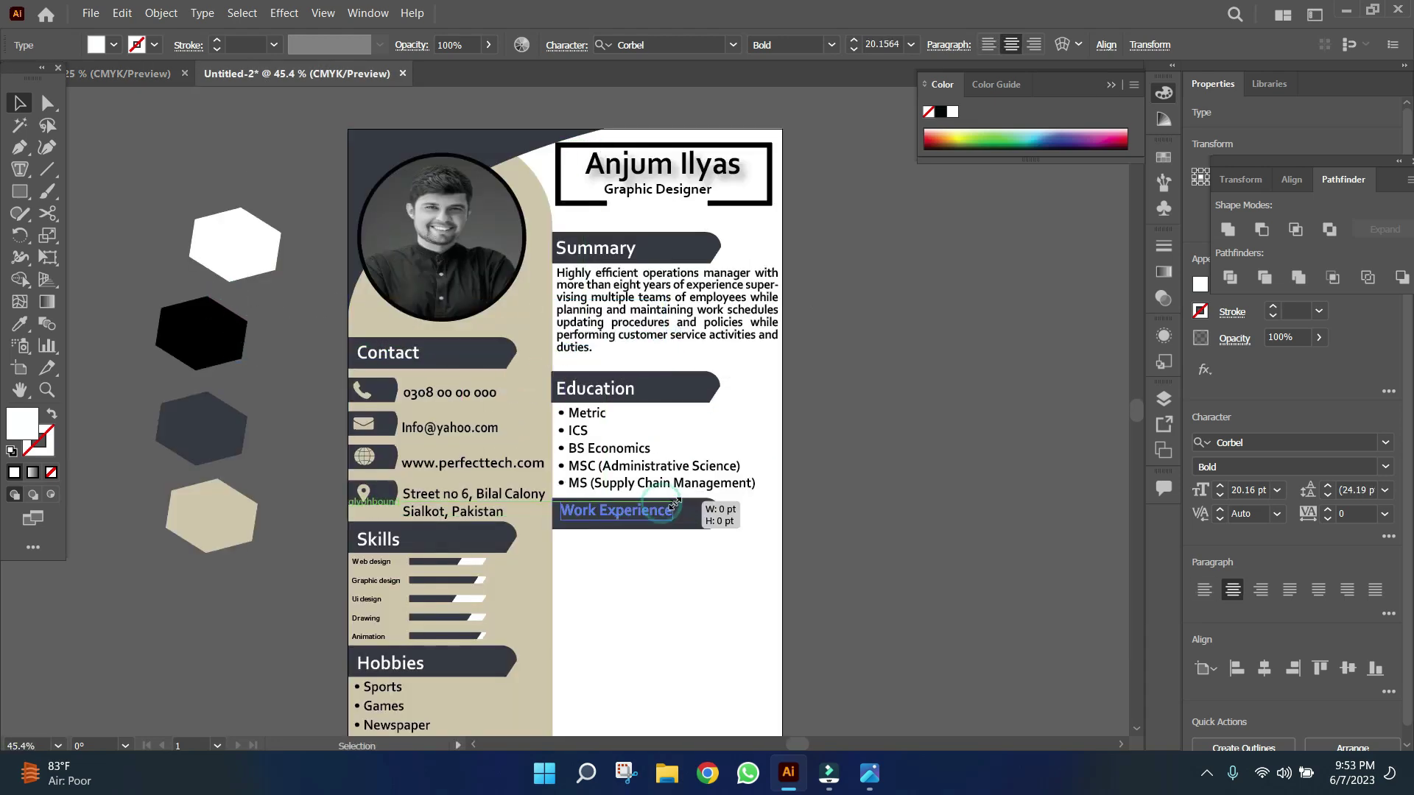
Add the five job titles under Work Experience, shrinking the text to fit the column
key("ctrl+Tab")
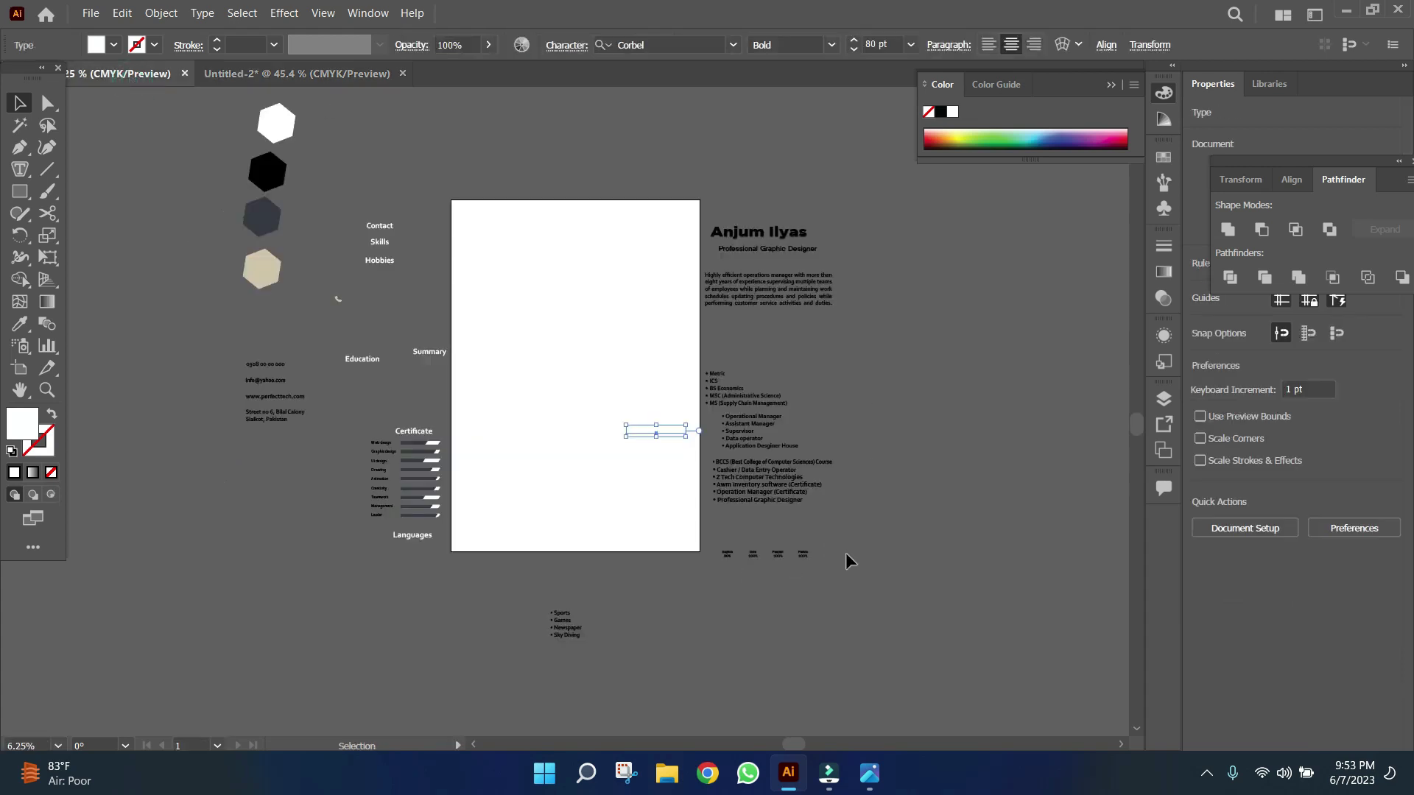
left_click_drag(669, 425, 383, 213)
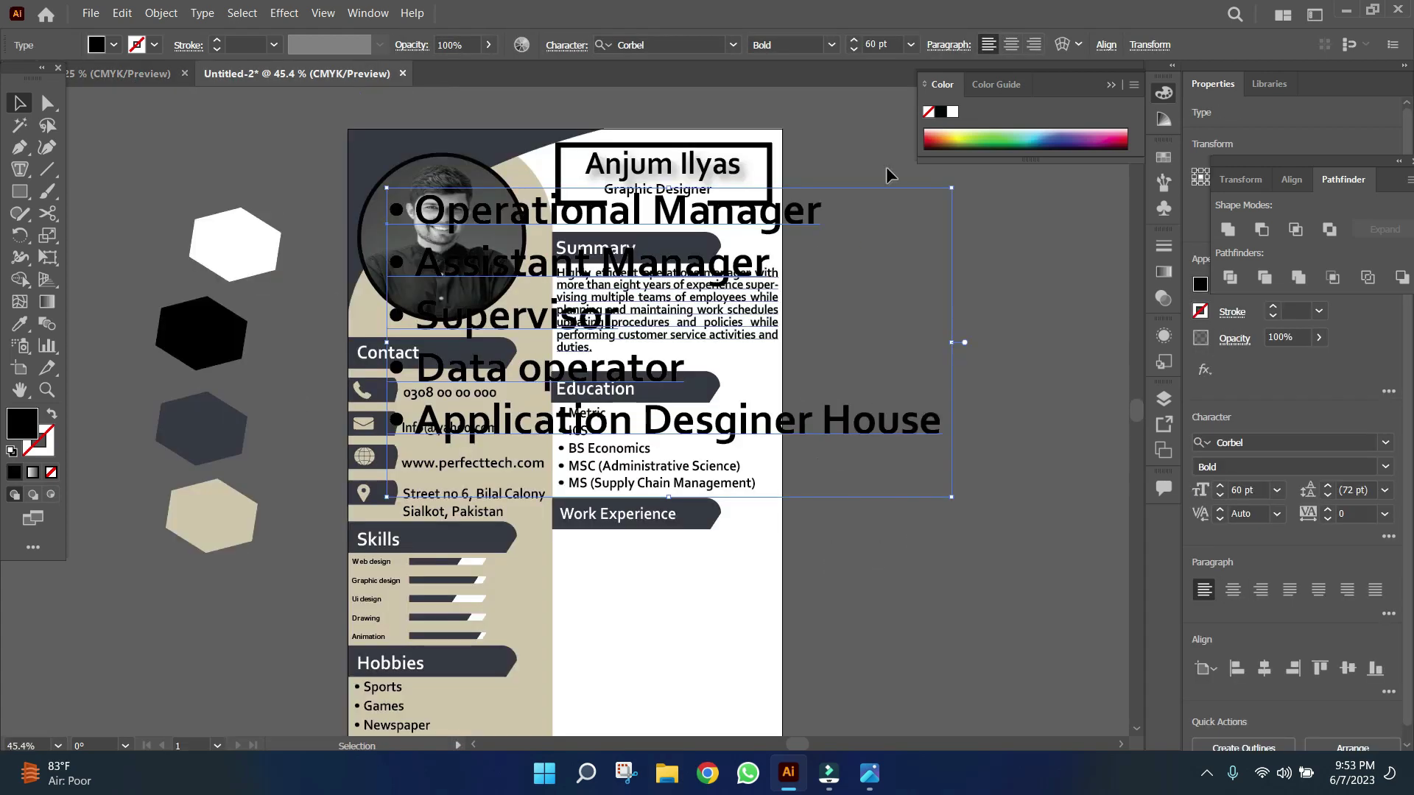
left_click(854, 50)
left_click(854, 51)
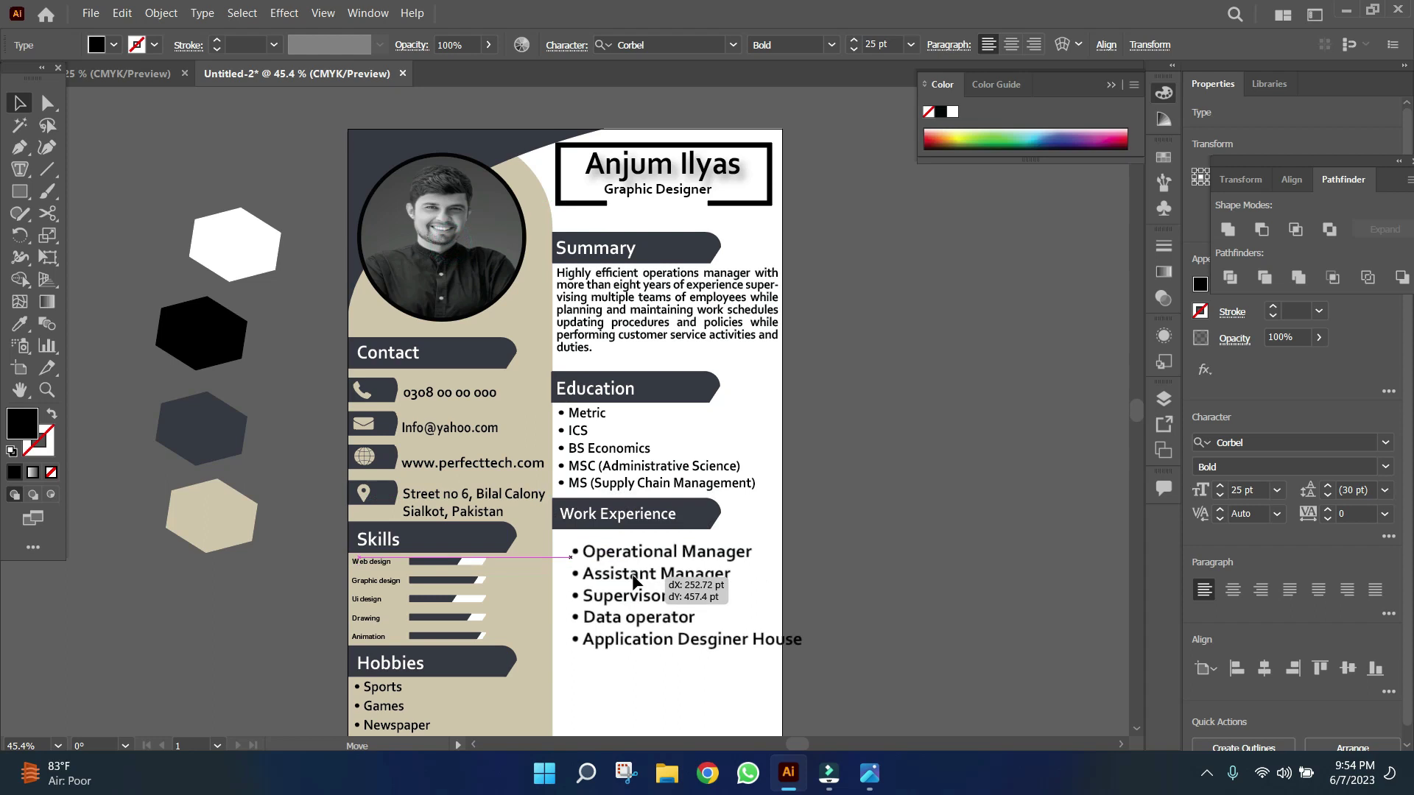
left_click(854, 50)
left_click_drag(622, 569, 694, 654)
left_click(696, 519)
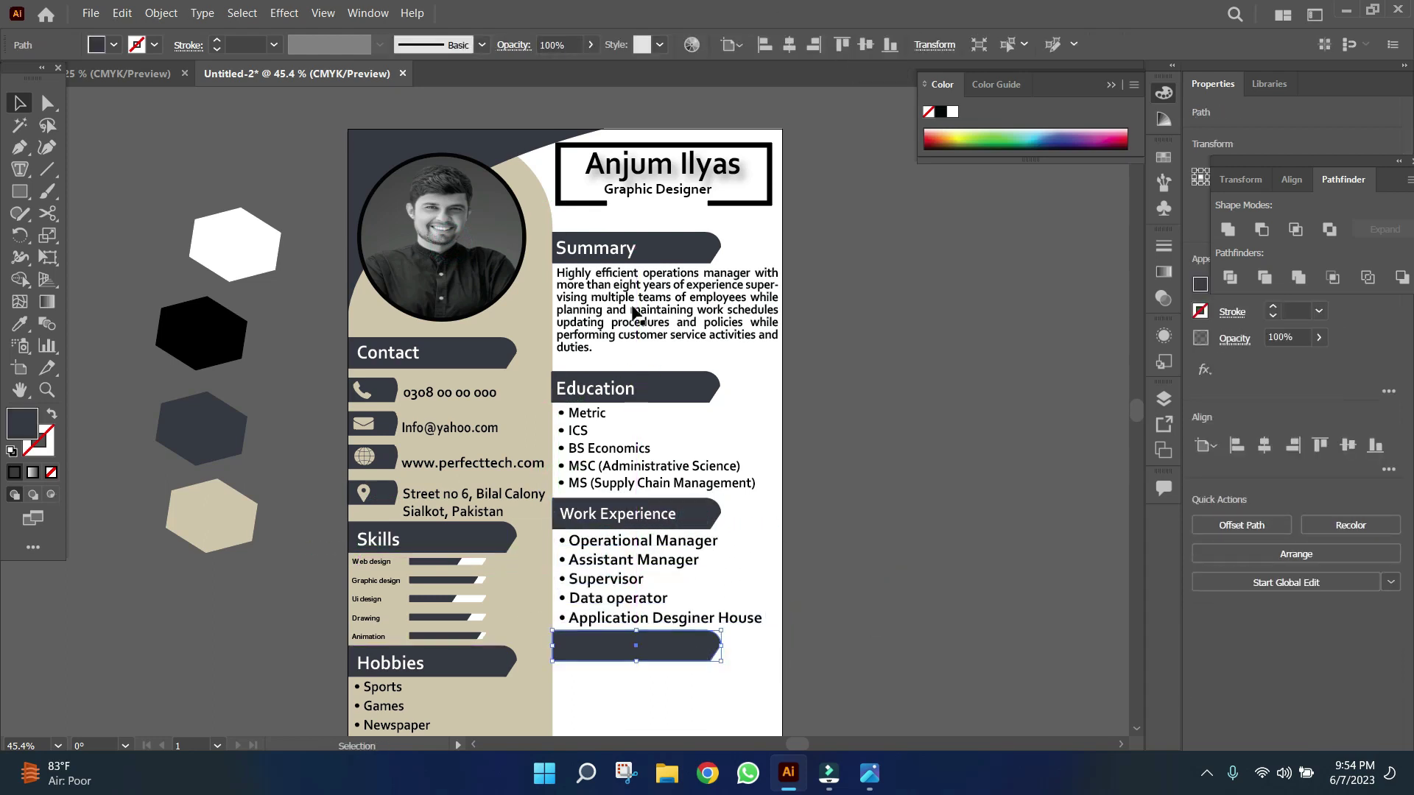
Move the Education bar and list higher, keeping the bar behind the heading
key("ctrl+Tab")
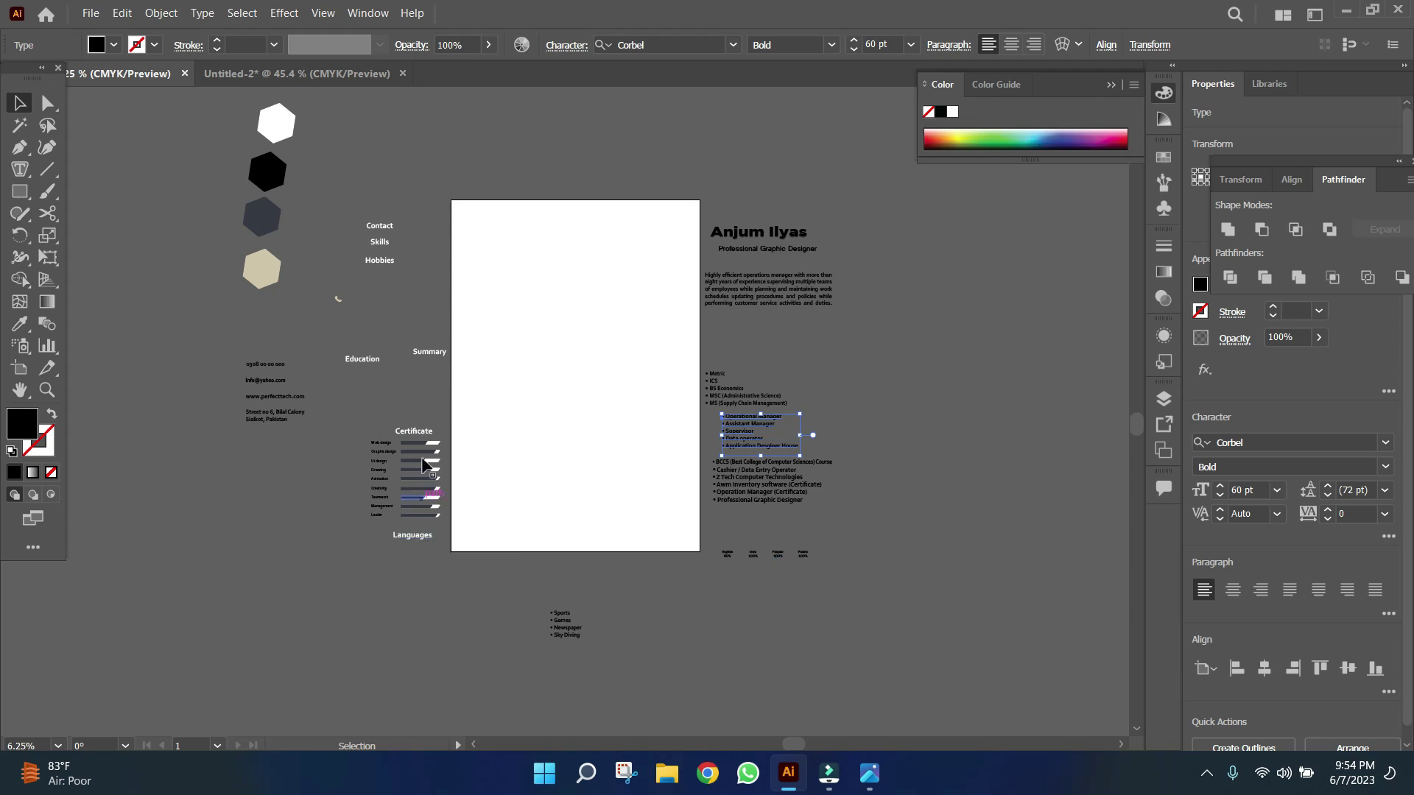
key("ctrl+Tab")
left_click_drag(638, 508, 640, 359)
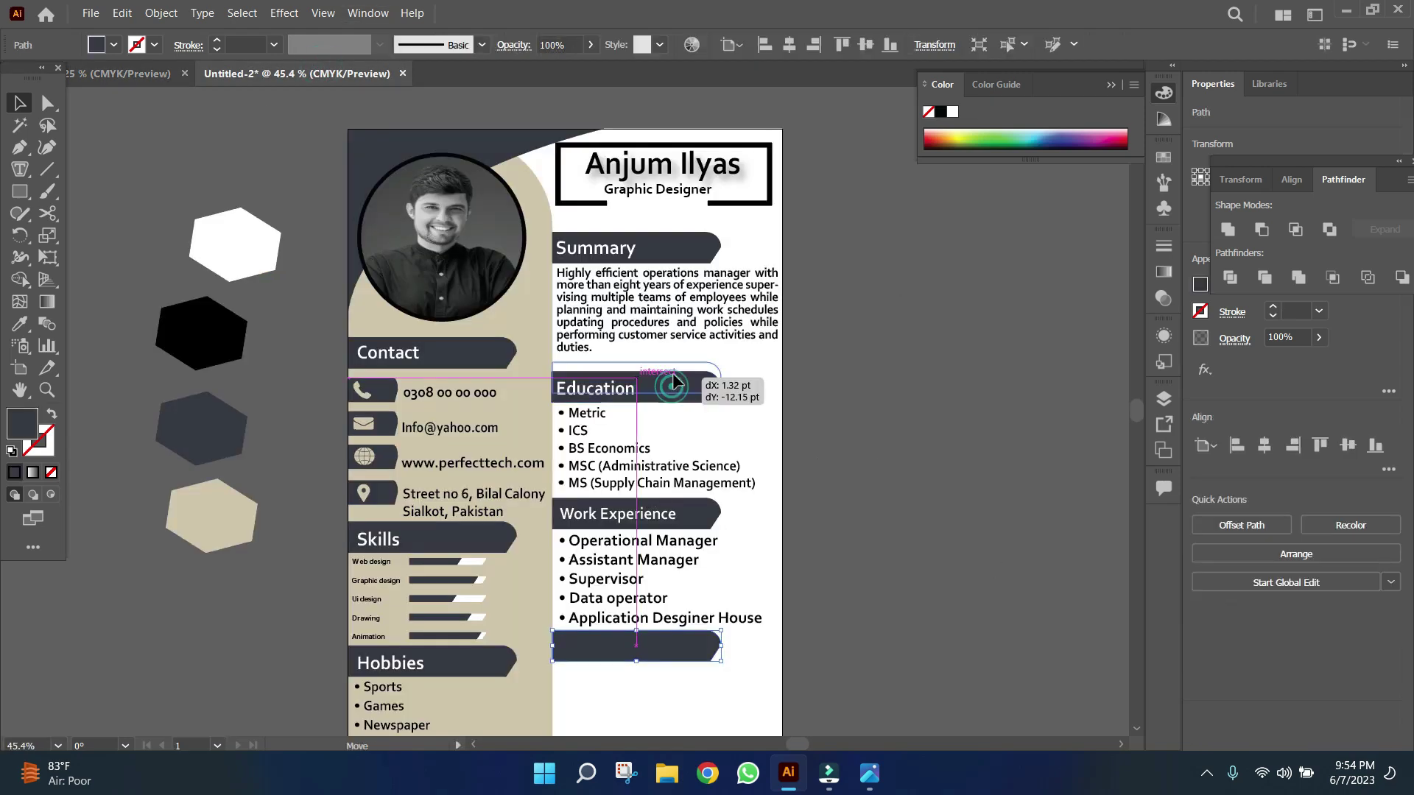
key("ctrl+[")
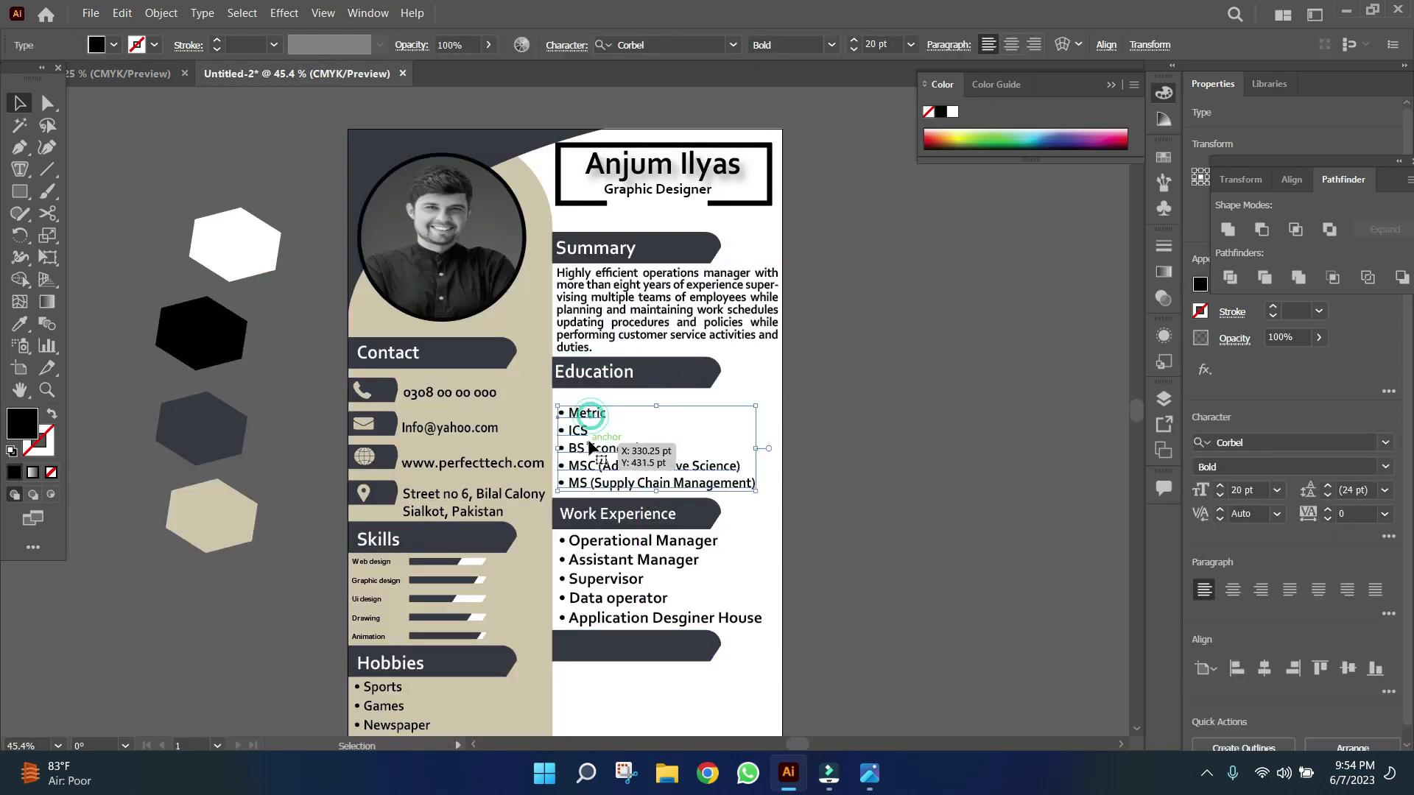
left_click(589, 447)
left_click_drag(618, 449, 619, 434)
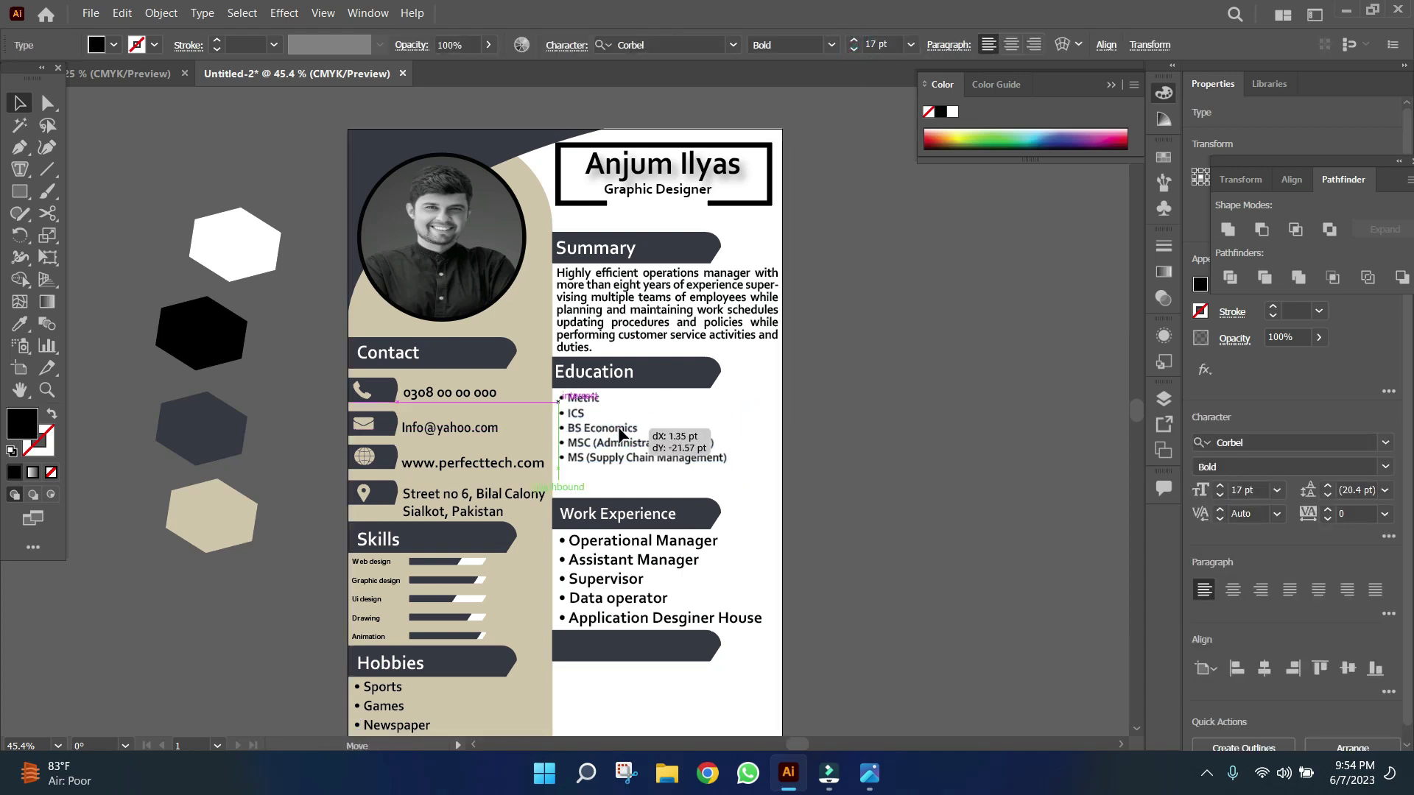
Move Work Experience up, set its job list to 17 pt, and raise the empty bar beneath
left_click_drag(597, 513, 597, 480)
left_click(604, 567)
left_click(854, 48)
left_click_drag(616, 571, 616, 537)
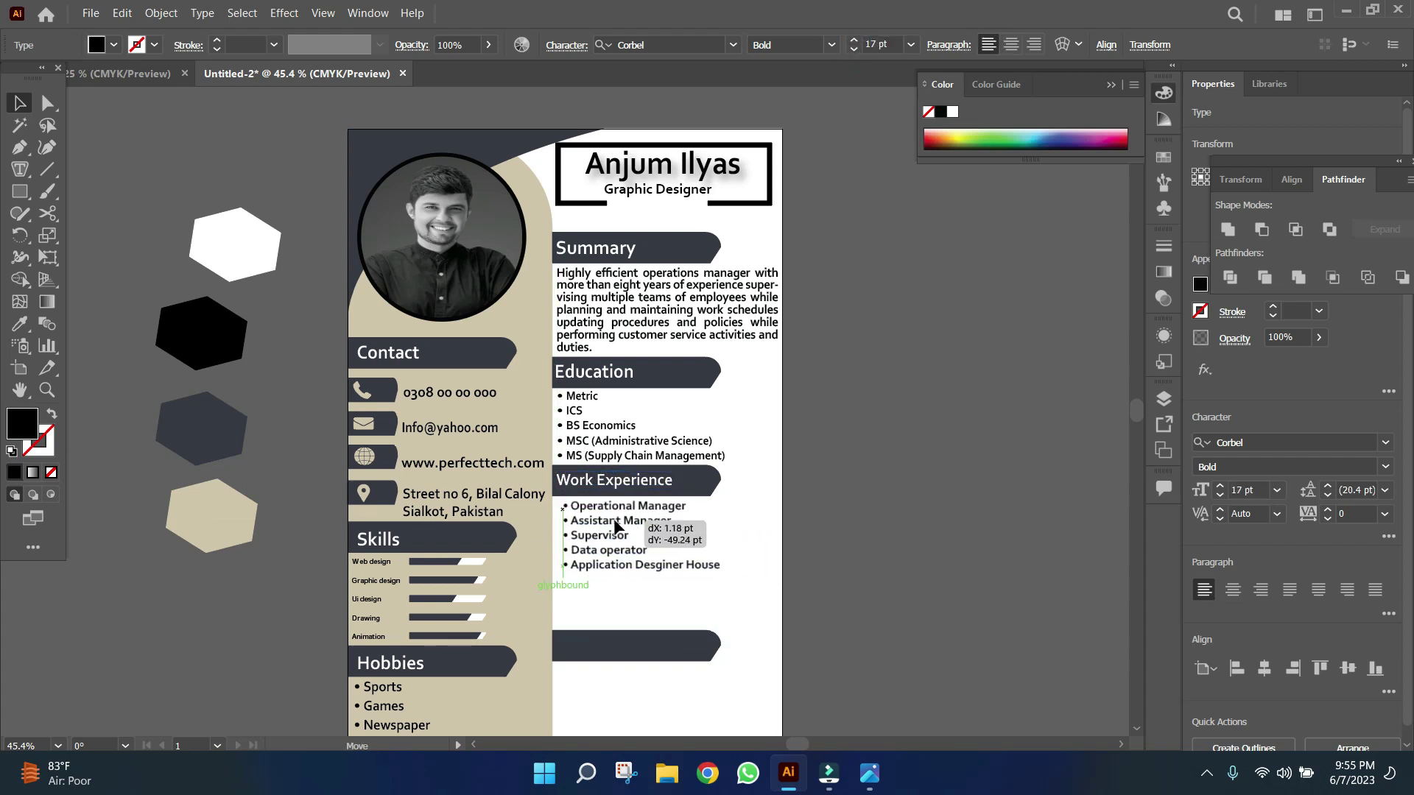
left_click_drag(637, 648, 641, 593)
Bring the Certificate label from the other document onto the empty bar
left_click(117, 74)
mouse_move(420, 431)
left_mouse_down()
mouse_move(308, 365)
mouse_move(589, 592)
left_mouse_up()
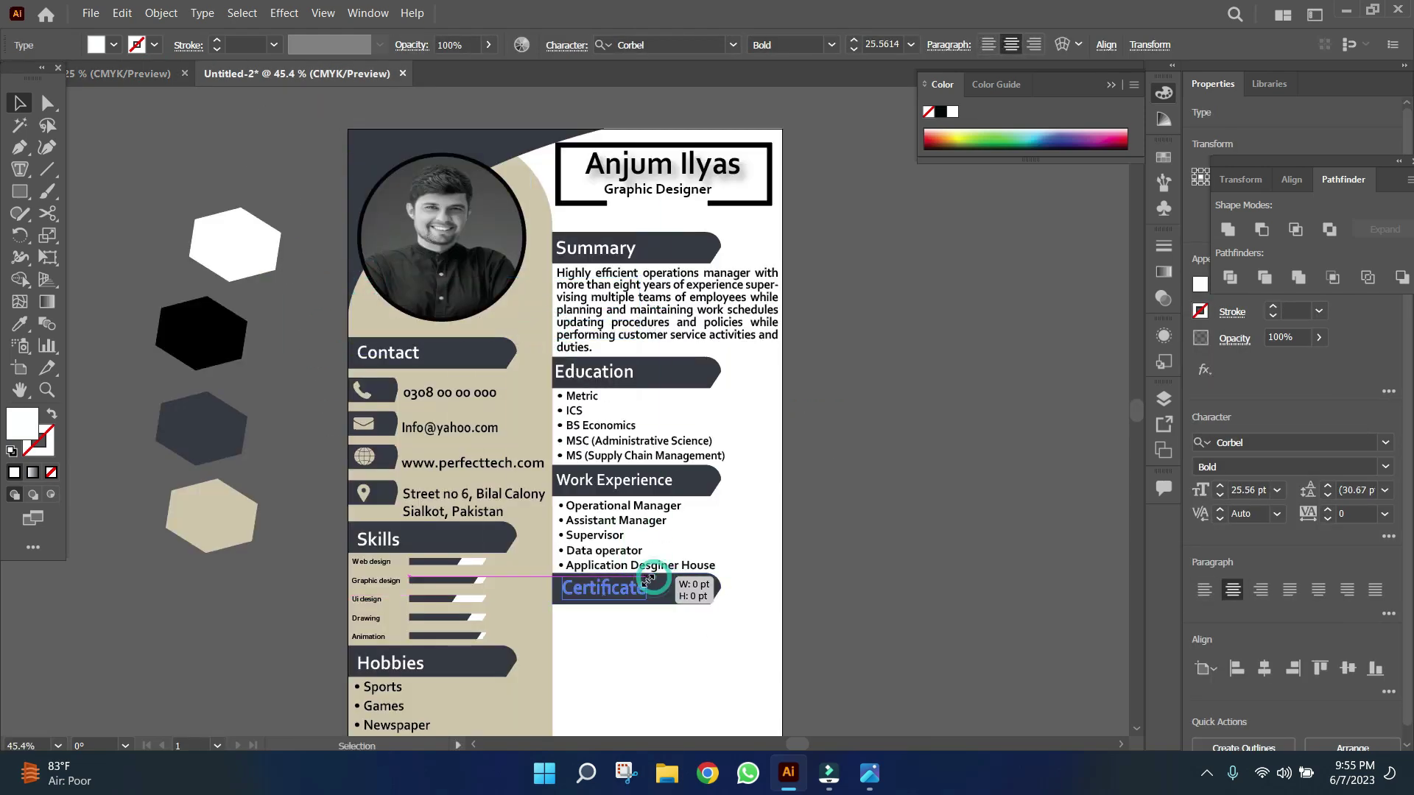
left_click(871, 583)
scroll(826, 617, "down", 2)
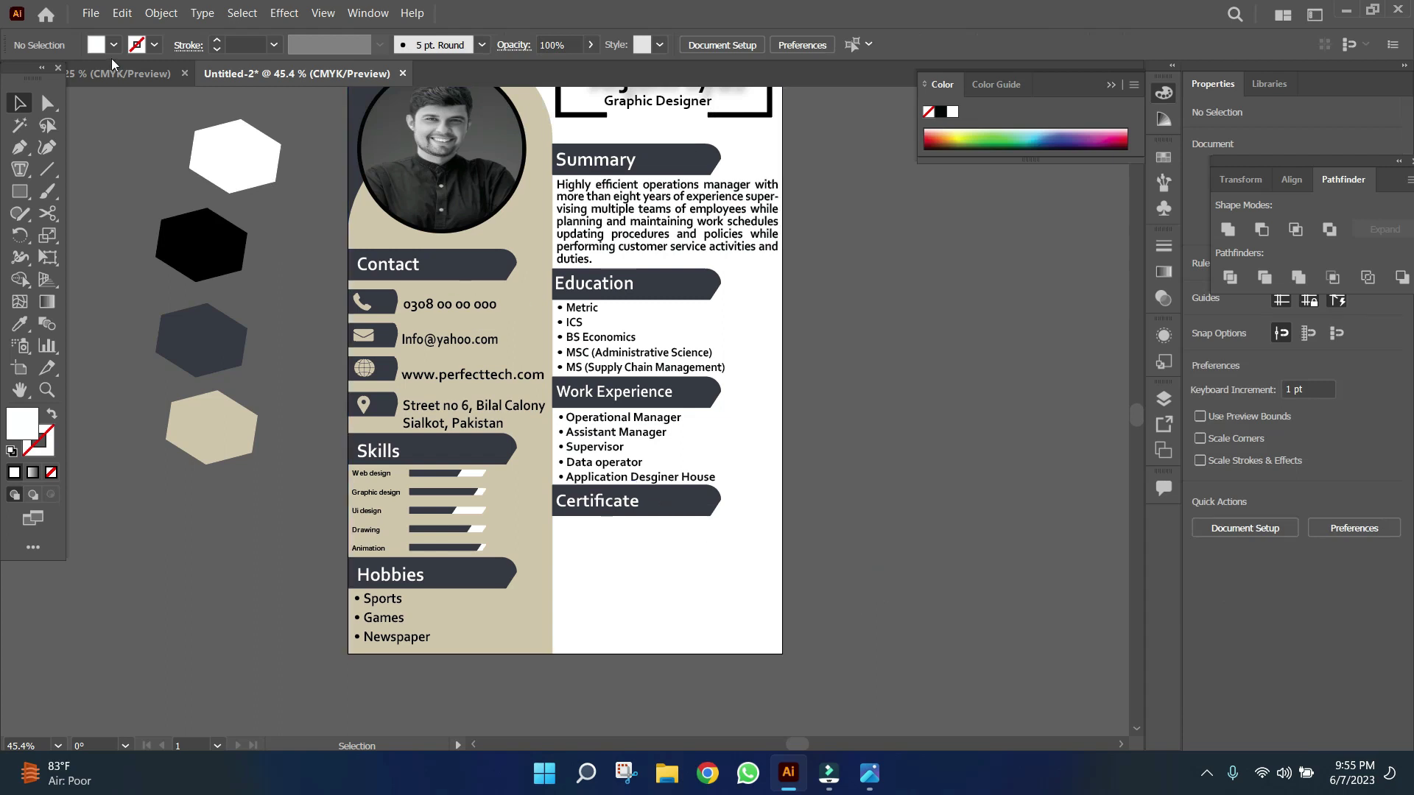
Place the three-item certificate list, starting with the BCCS course, under Certificate in smaller text
left_click(114, 73)
mouse_move(820, 492)
left_mouse_down()
mouse_move(786, 489)
mouse_move(804, 632)
mouse_move(628, 492)
left_mouse_up()
left_click(853, 50)
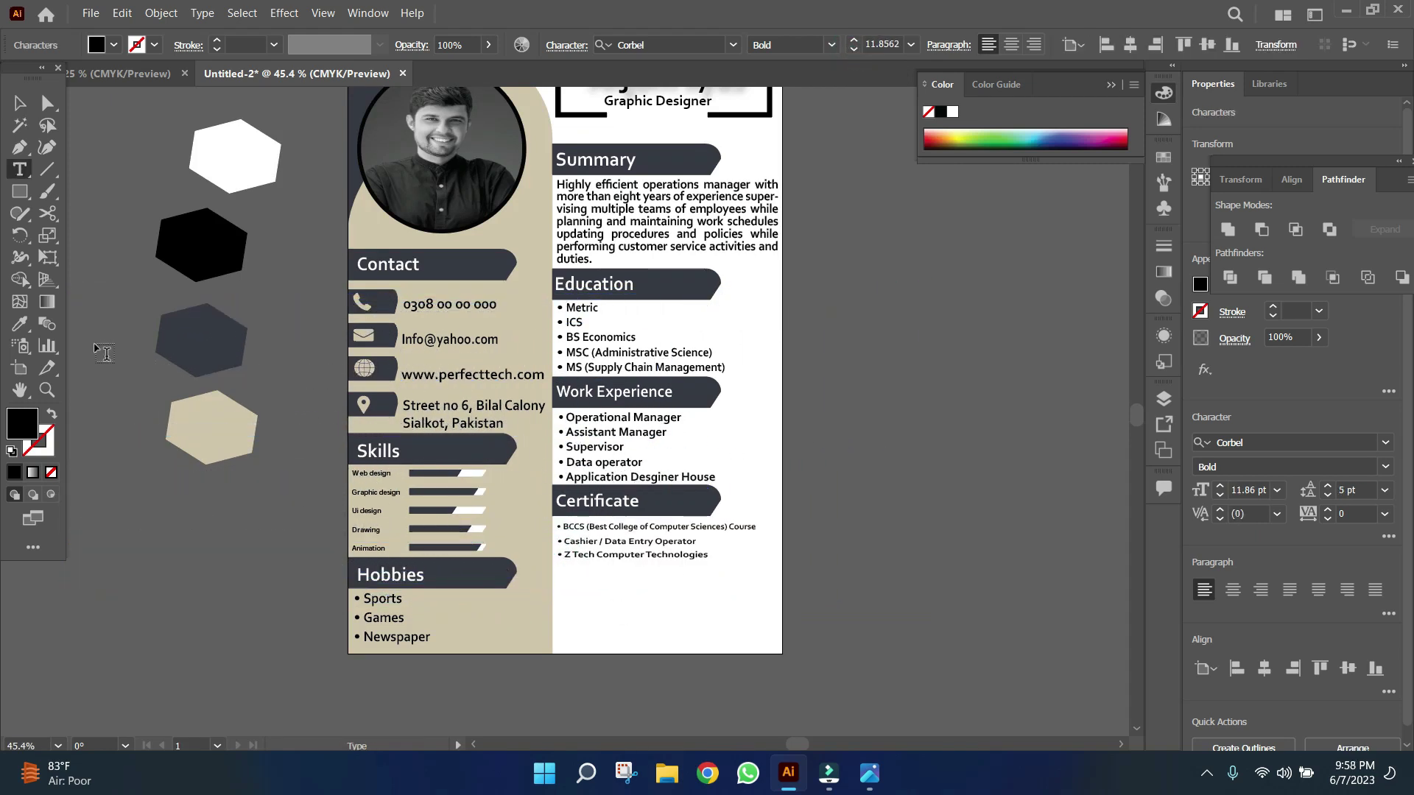
Duplicate the navy Certificate bar and place the copy below the certificate list
key("Escape")
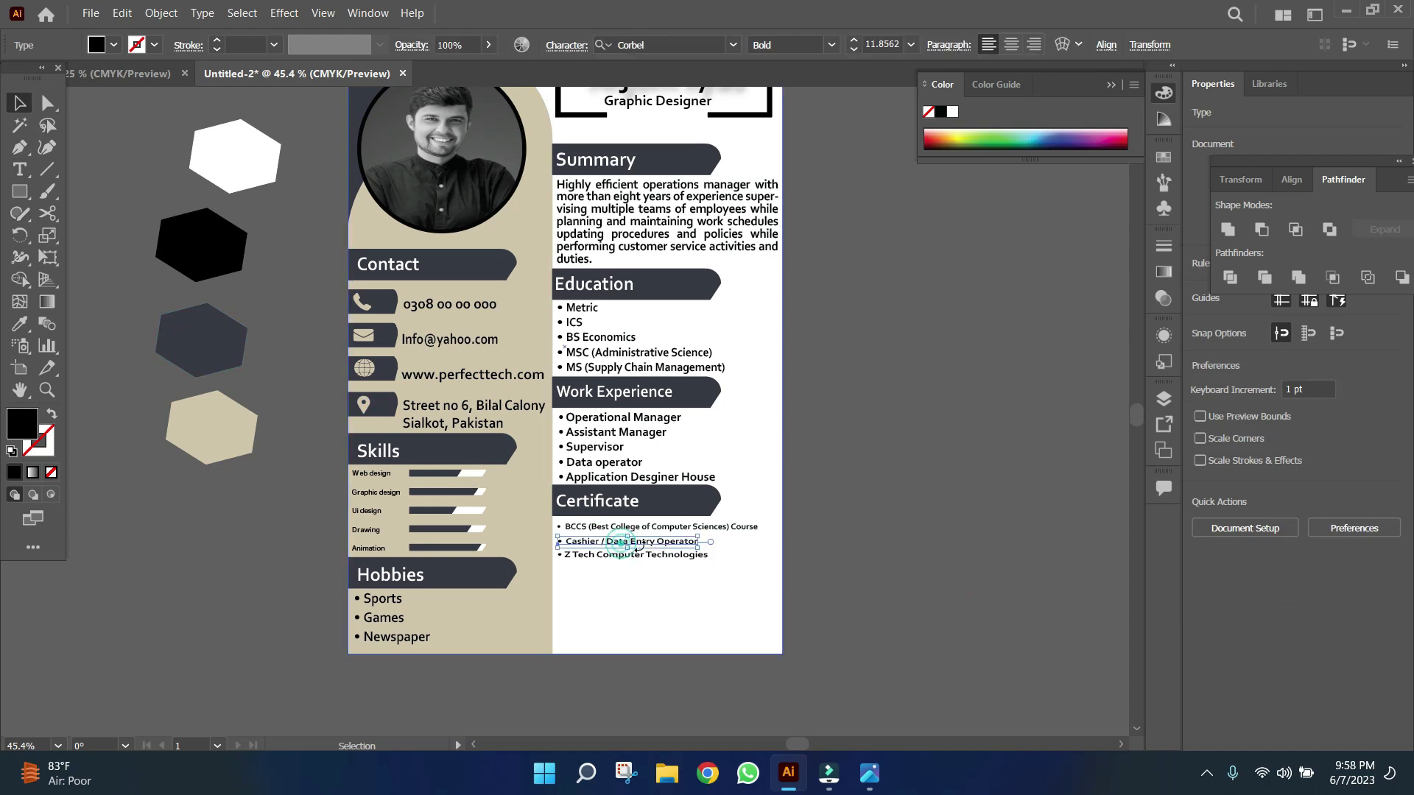
left_click(679, 512)
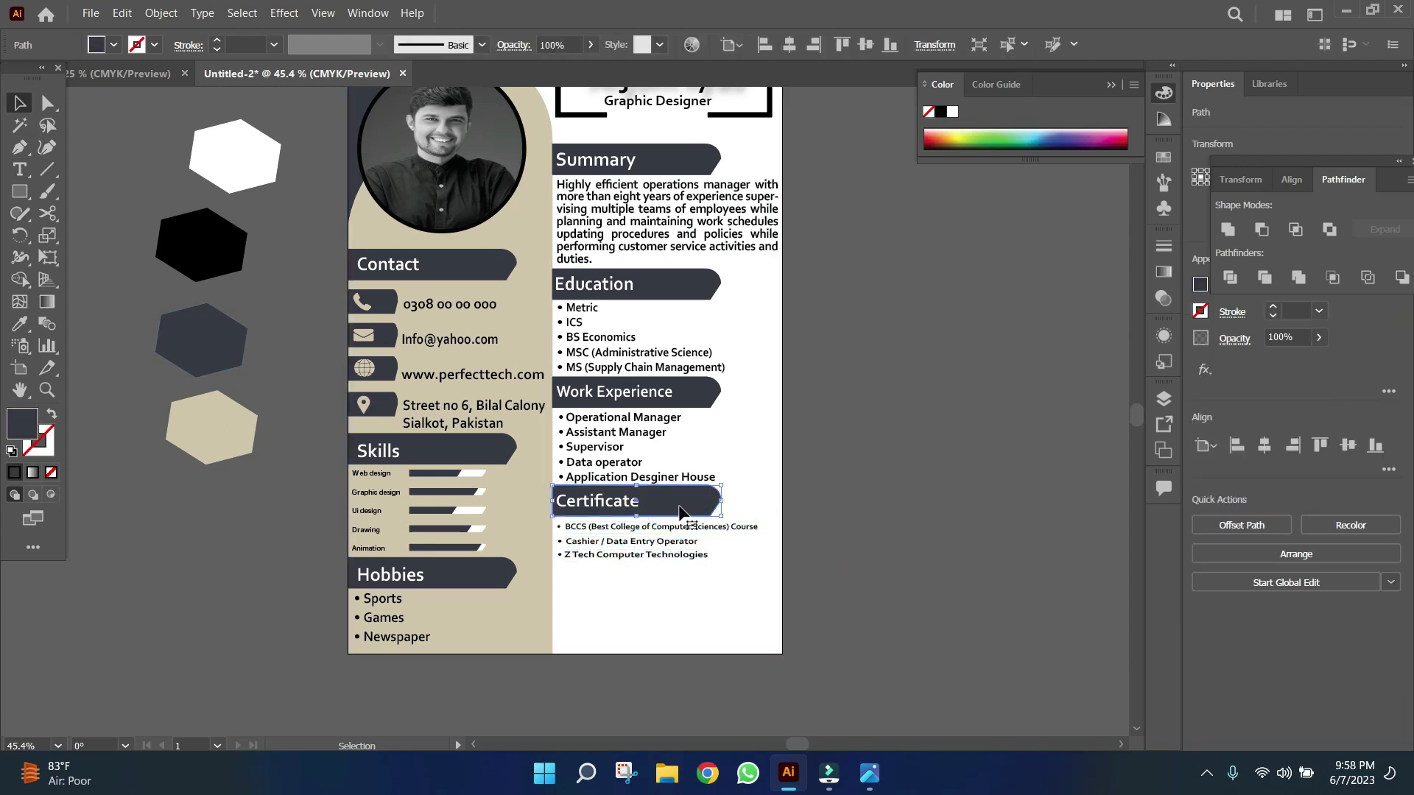
left_click_drag(680, 509, 683, 581)
left_click_drag(682, 586, 682, 585)
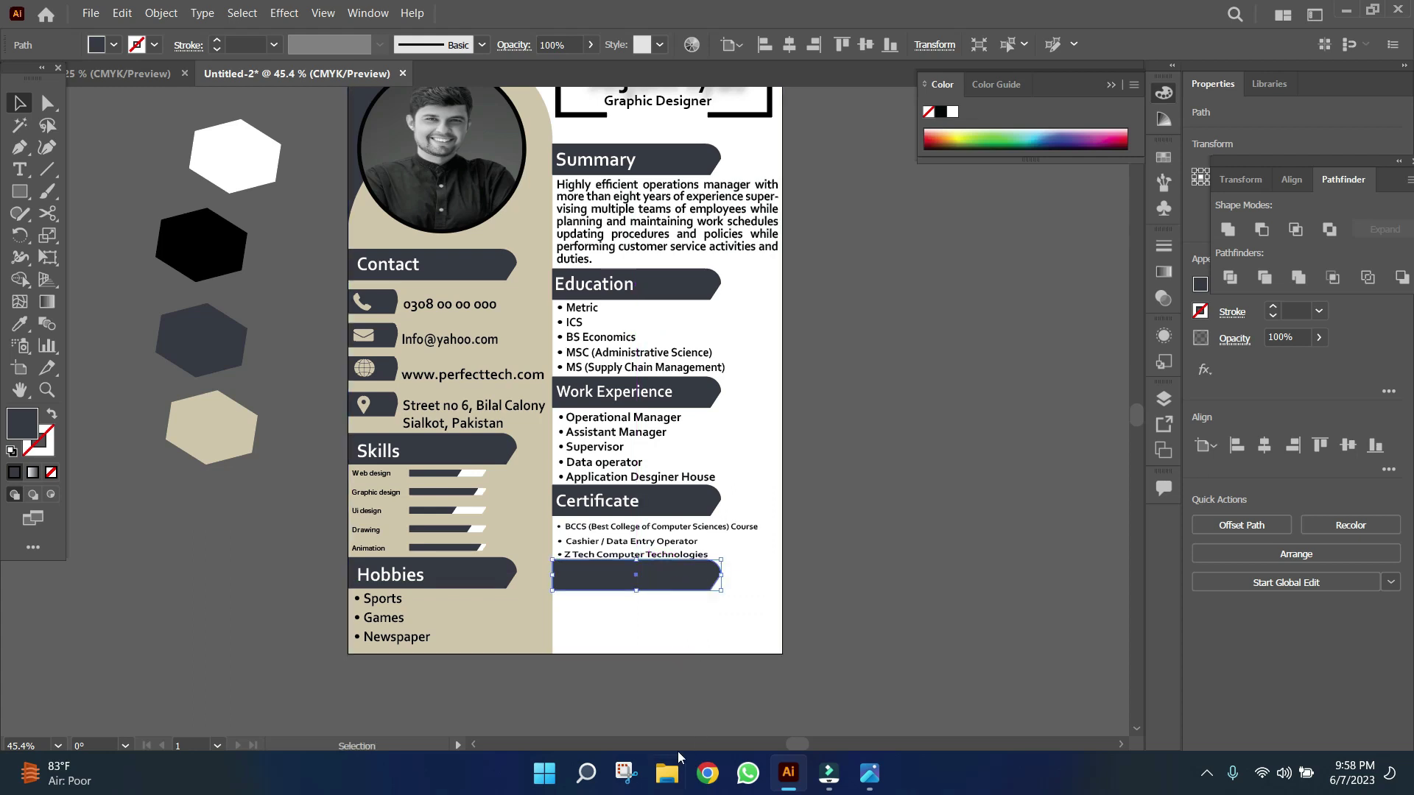
left_click(696, 688)
left_click(672, 584)
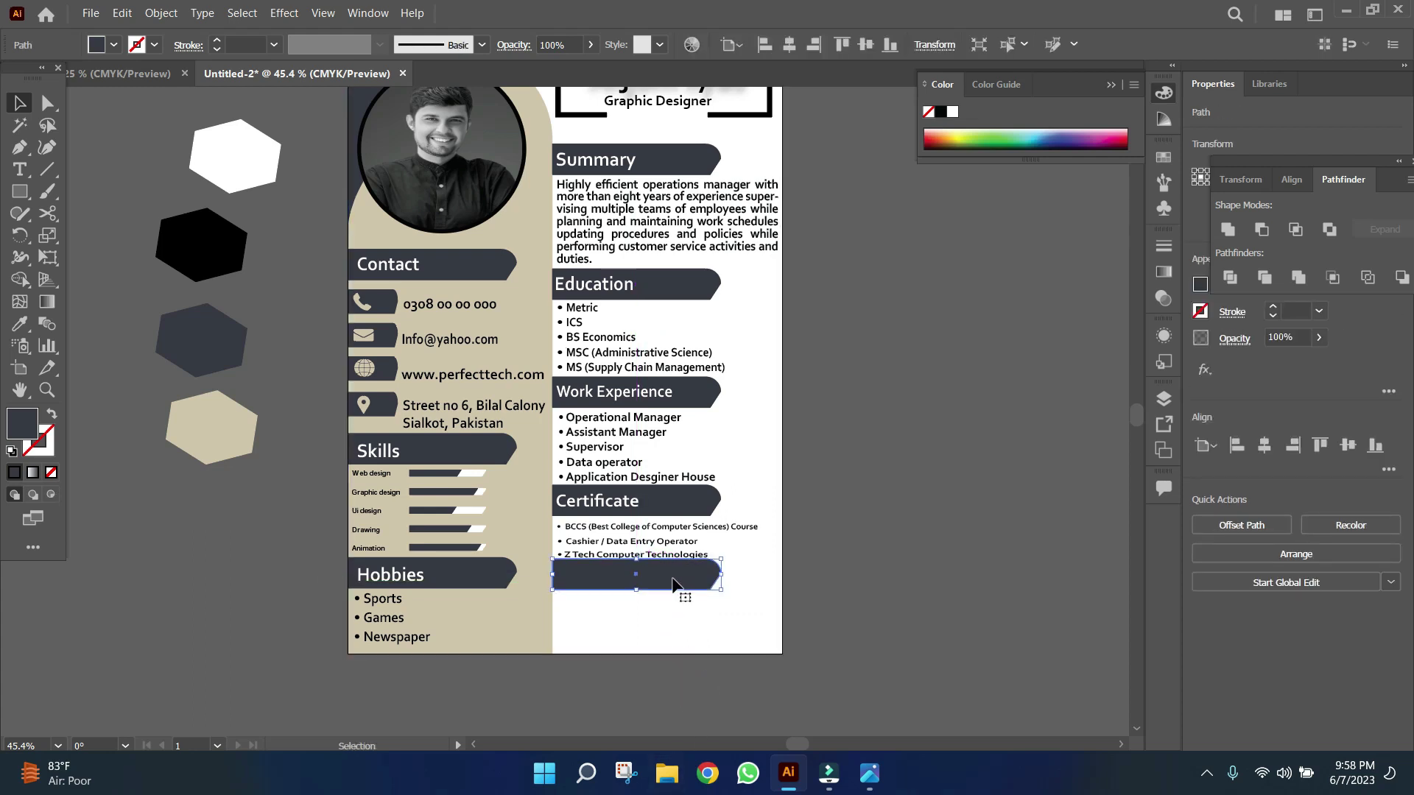
left_click(830, 583)
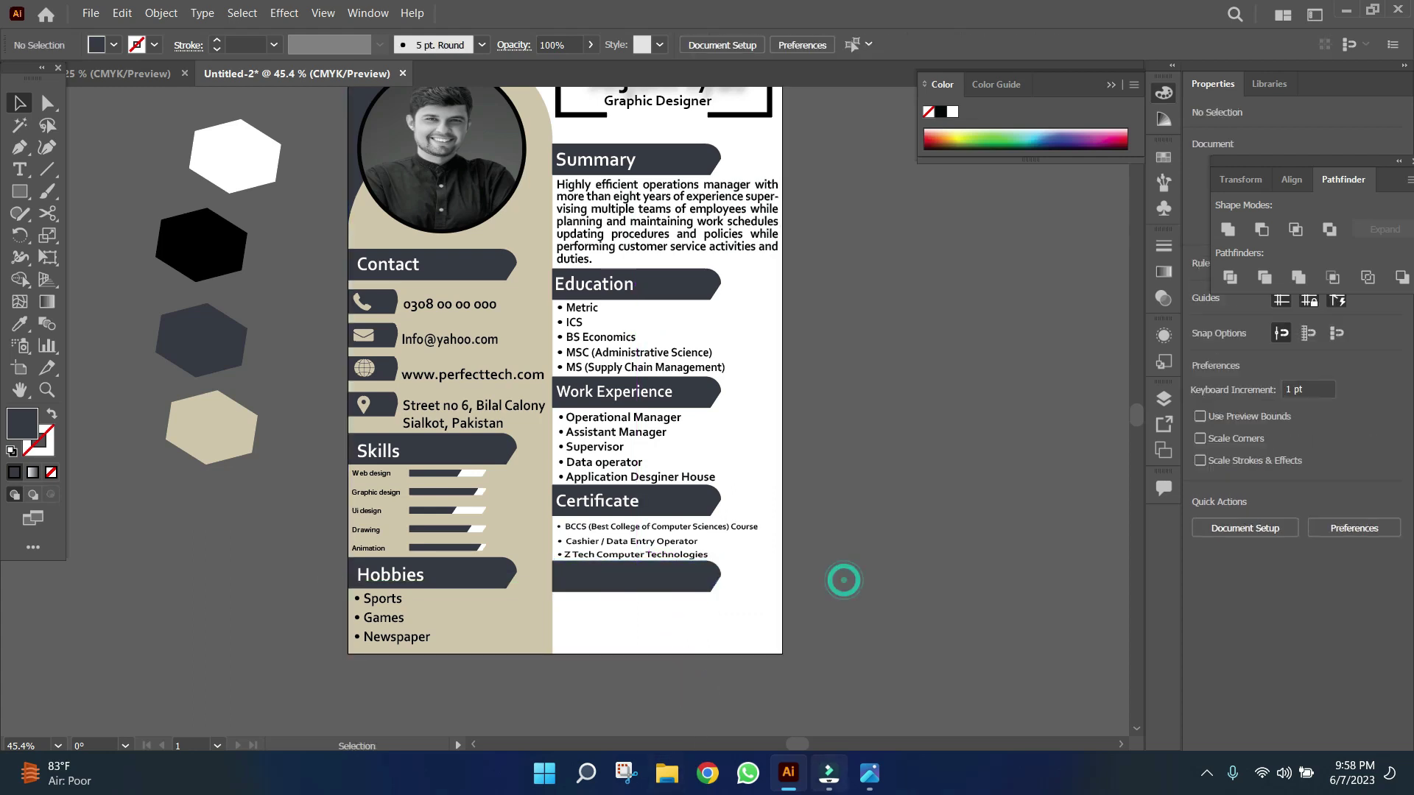
Bring the Languages heading from the other document onto the new bar
left_click(177, 73)
left_click(407, 594)
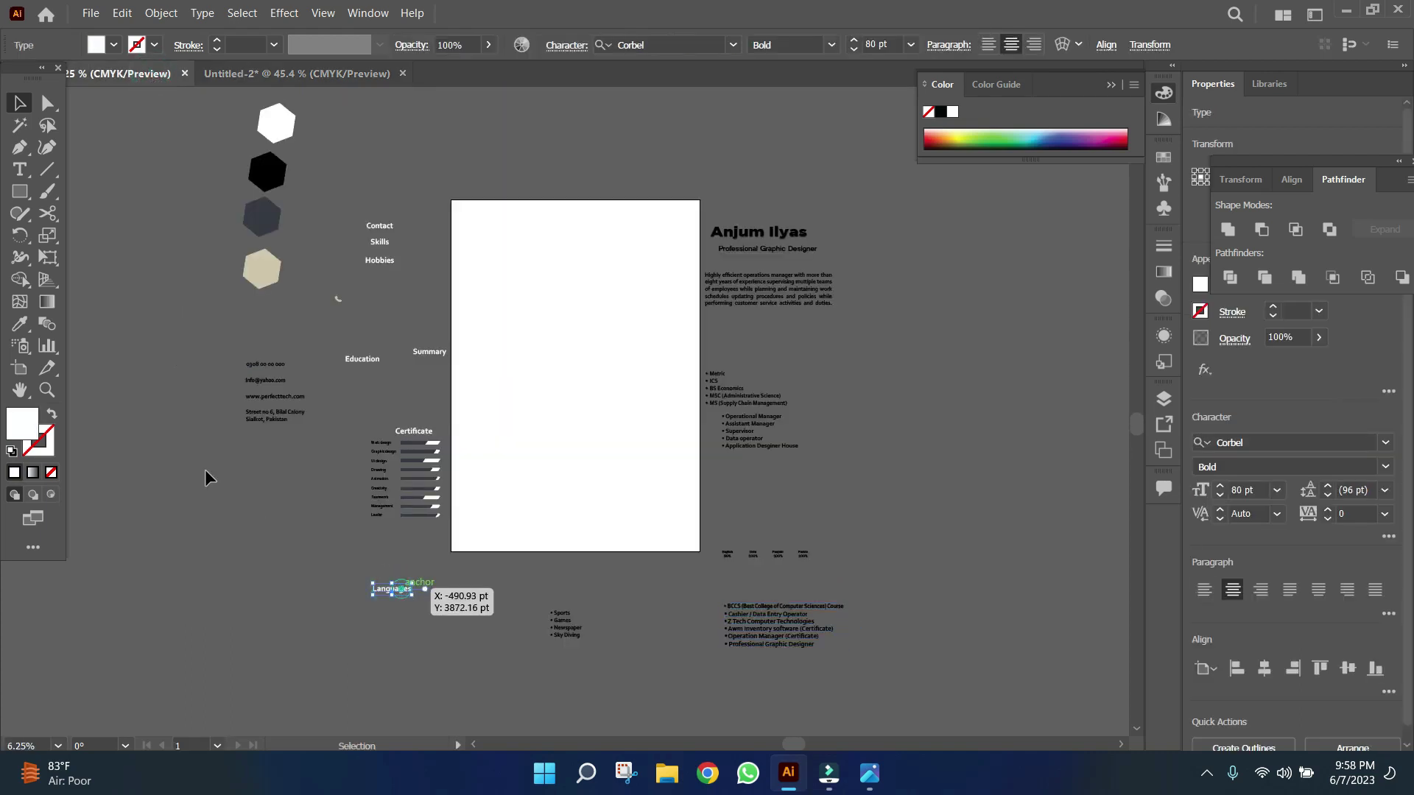
mouse_move(409, 587)
left_mouse_down()
mouse_move(374, 427)
mouse_move(552, 463)
mouse_move(597, 582)
mouse_move(657, 581)
mouse_move(645, 575)
left_mouse_up()
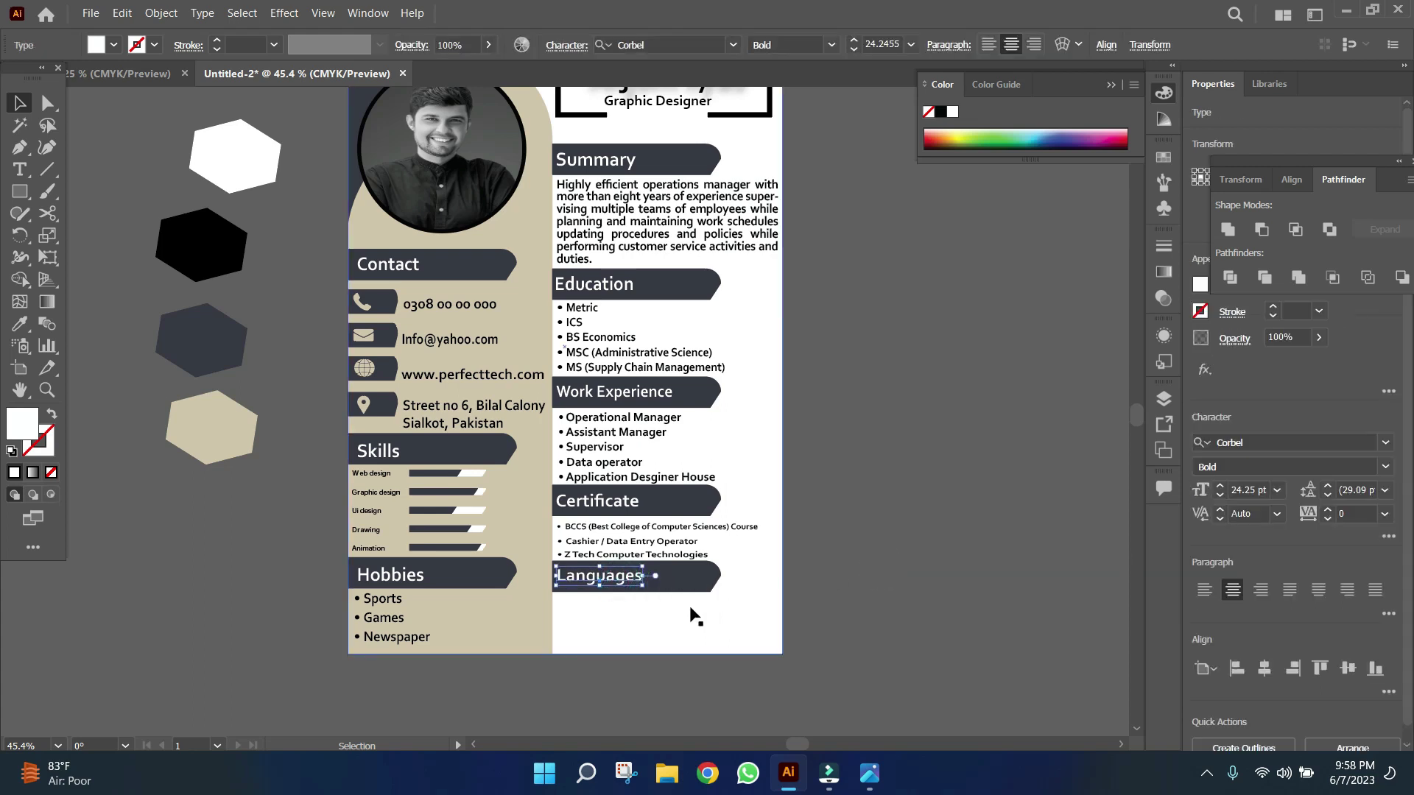
Draw a circle right of the page with no fill and a thick 8 pt black stroke
left_click(852, 594)
left_click_drag(20, 192, 81, 236)
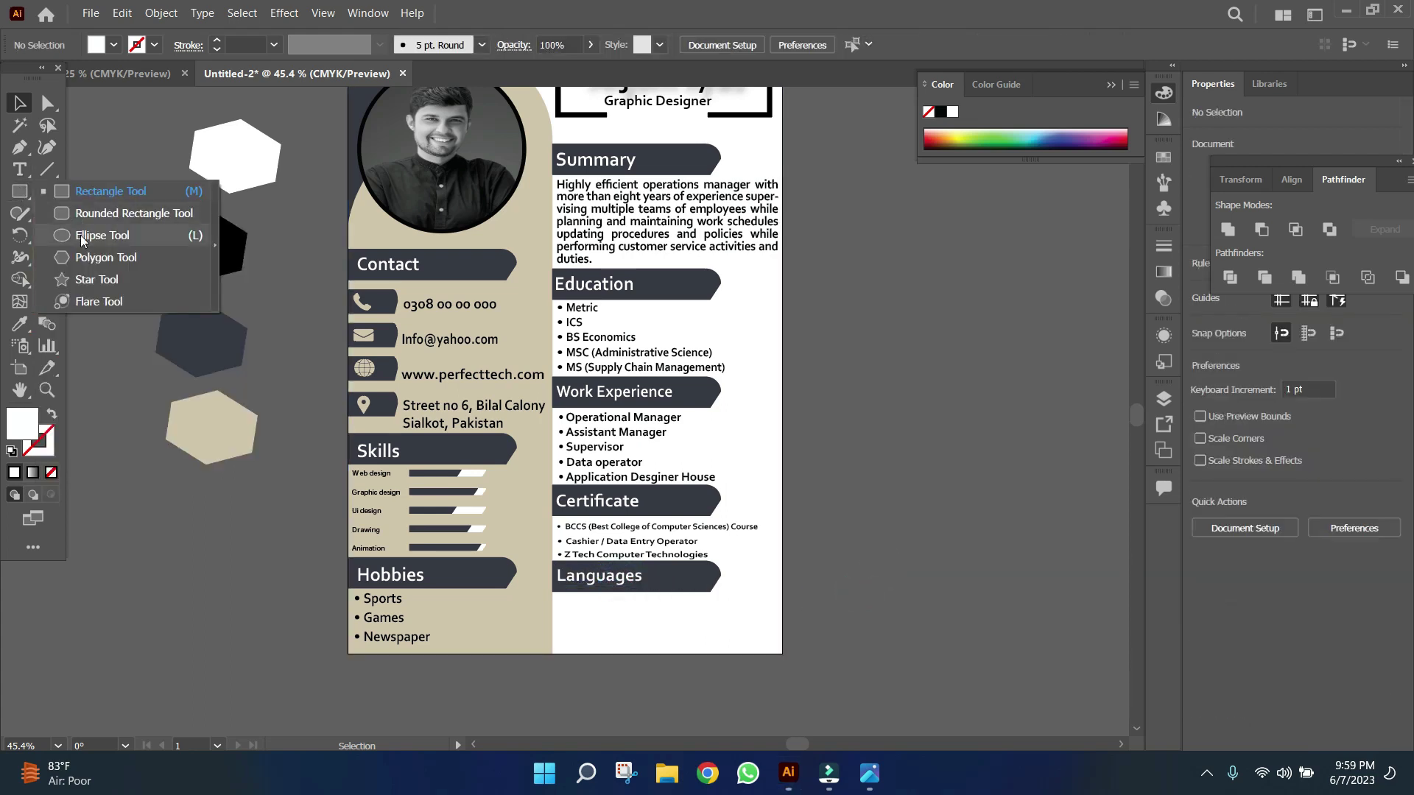
left_click_drag(854, 412, 915, 473)
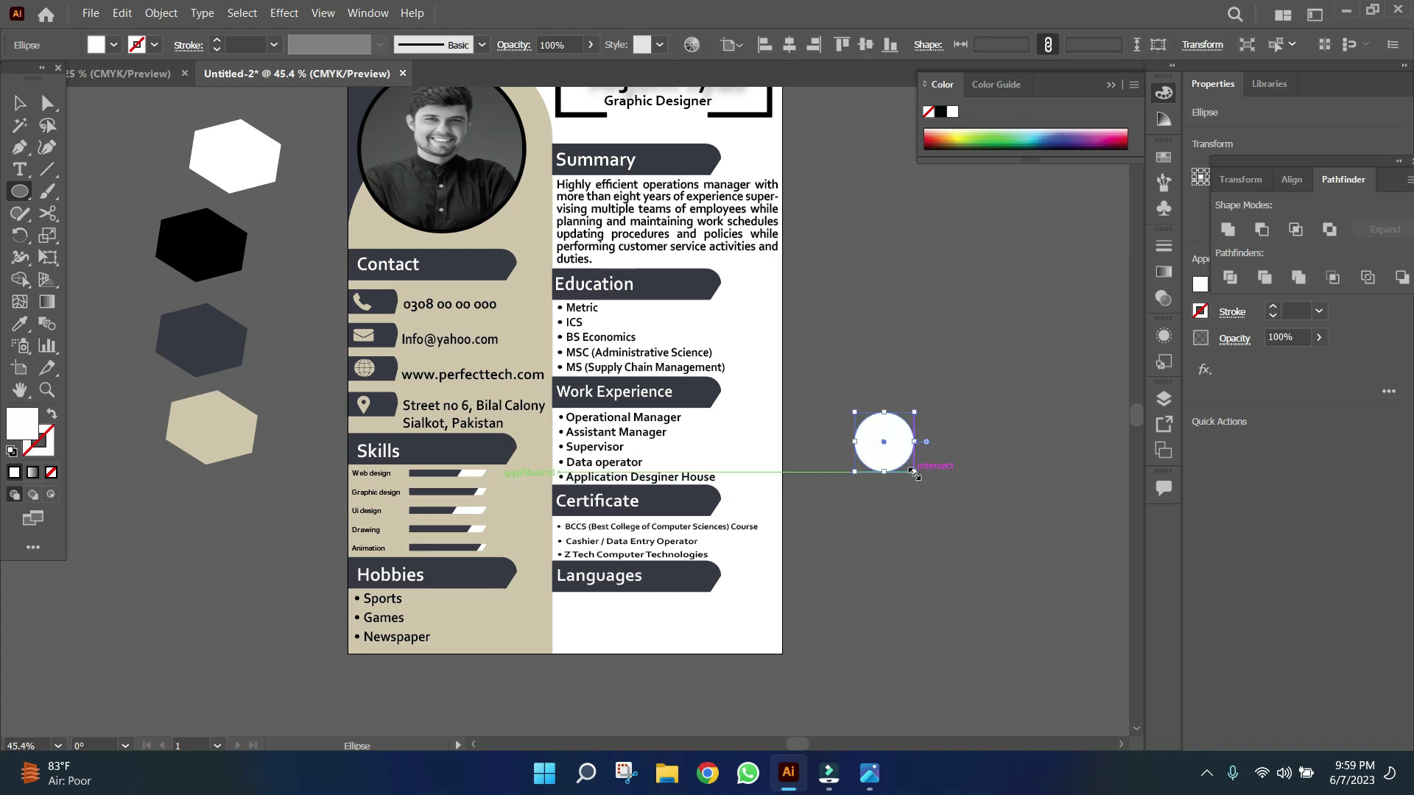
left_click(51, 472)
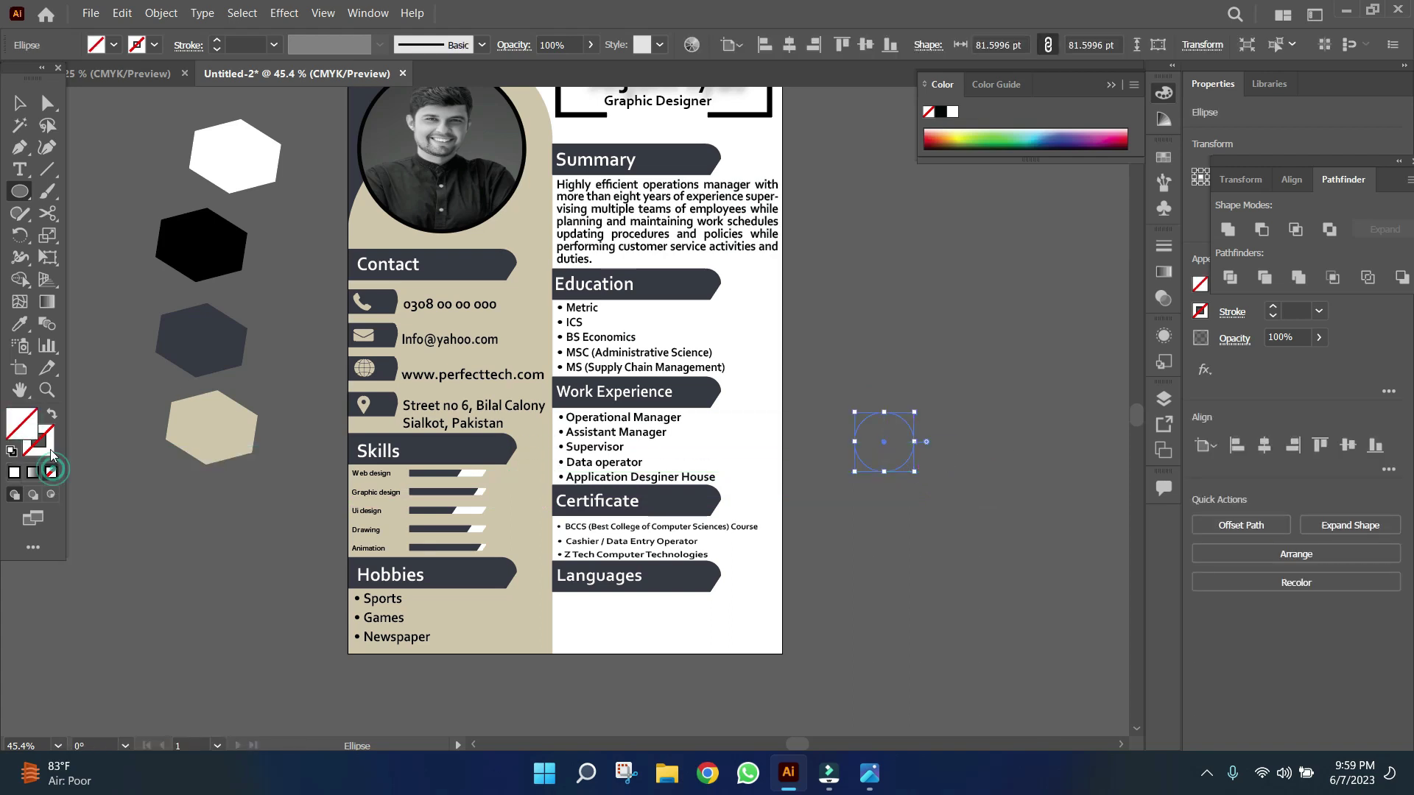
double_click(39, 440)
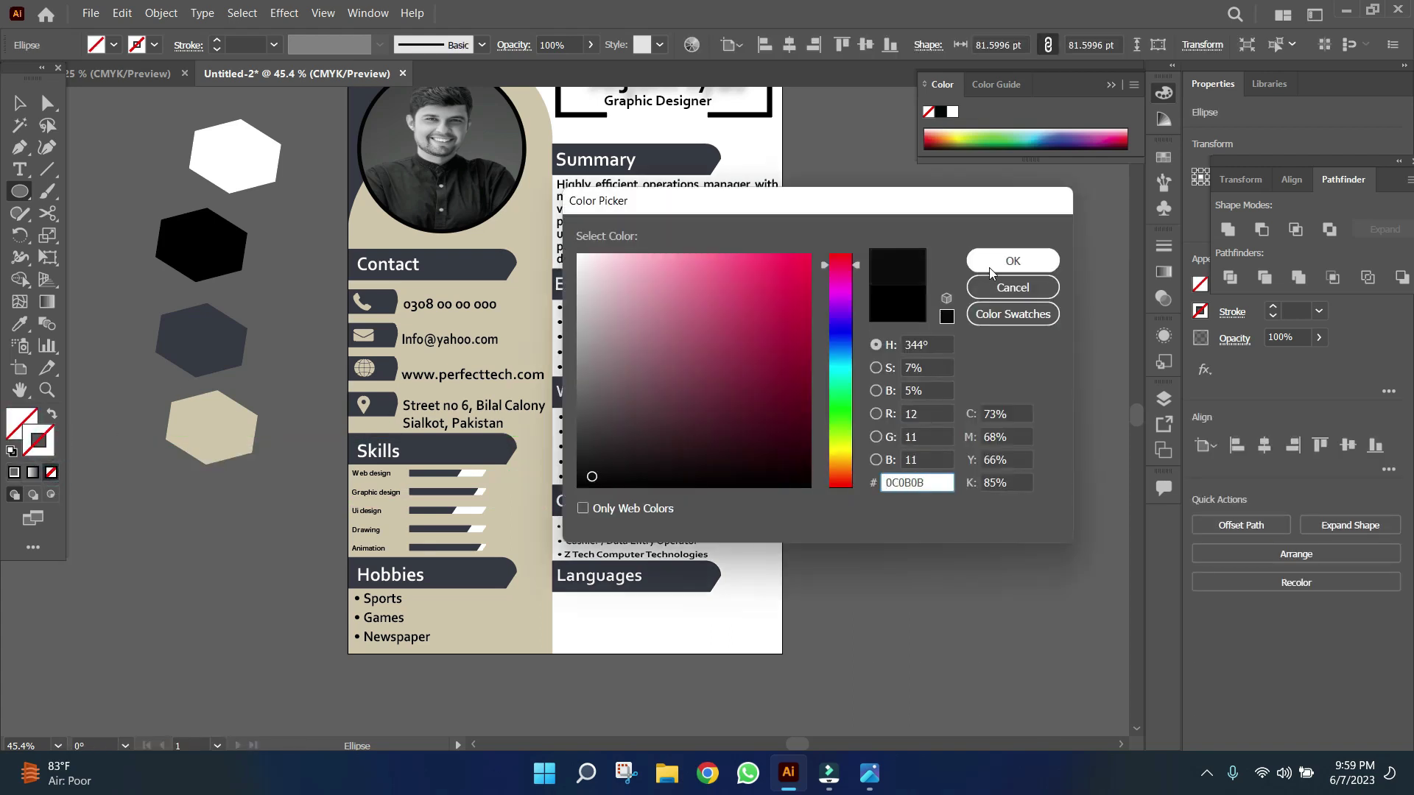
left_click(988, 267)
left_click(312, 366)
left_click(744, 407)
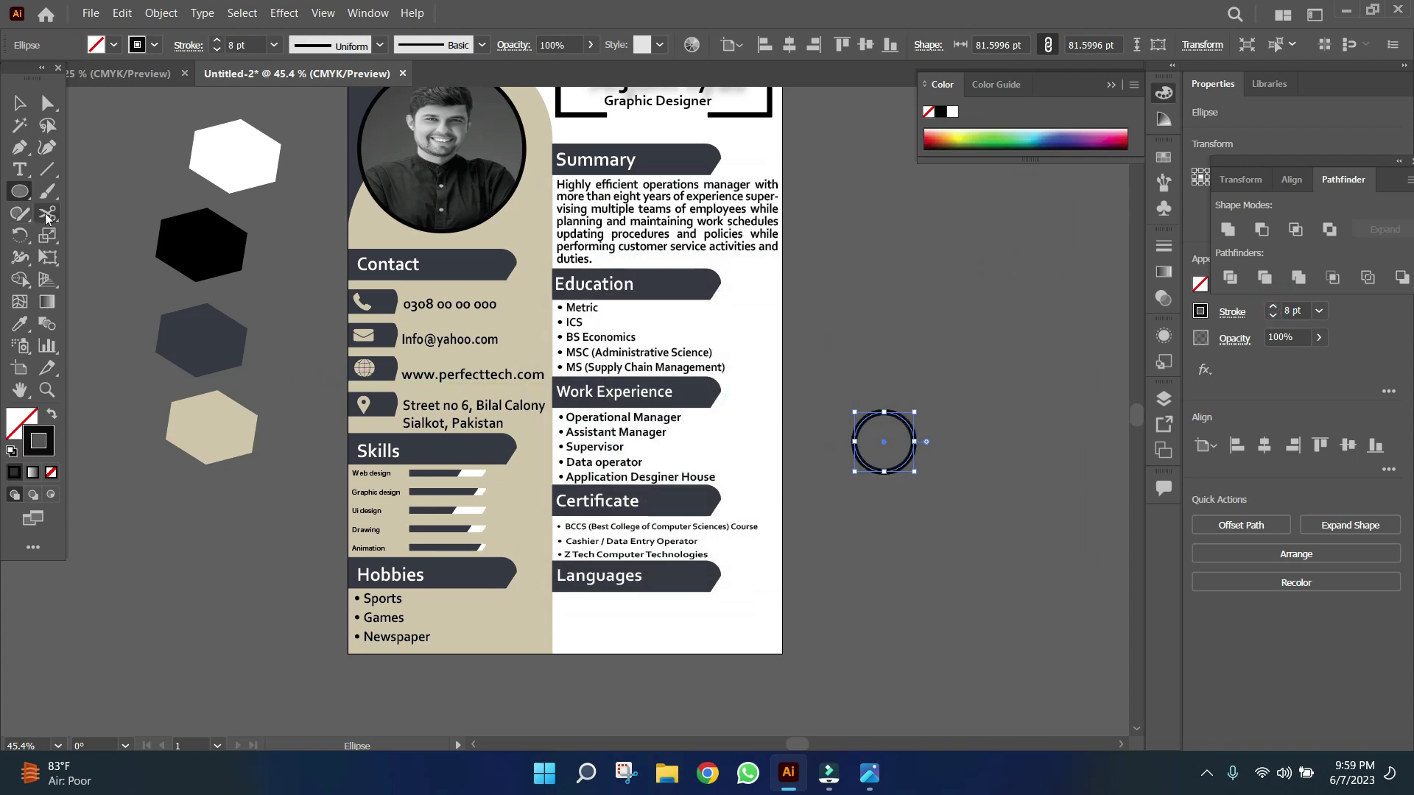
left_click(47, 214)
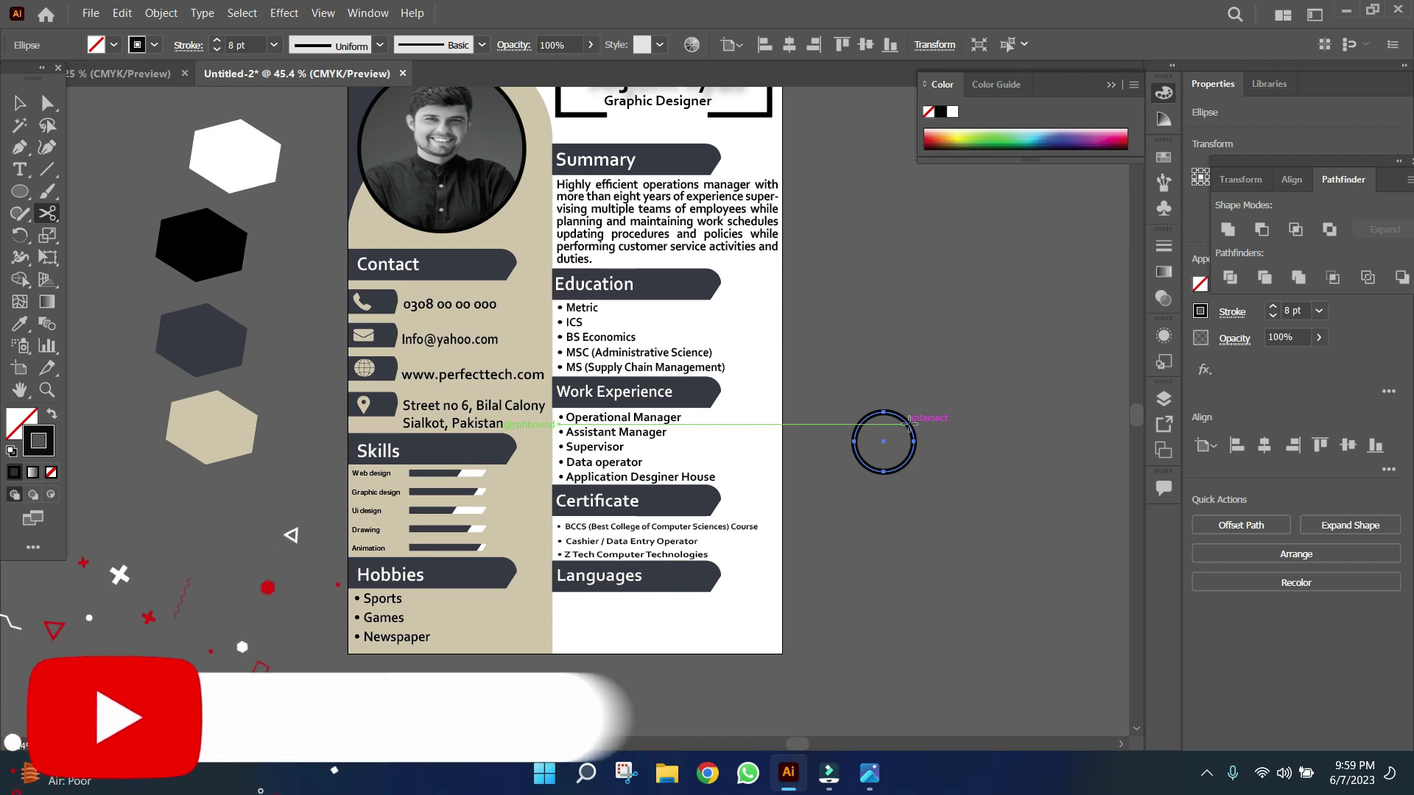
Make copies of the ring and cut a quarter out of one with the Scissors tool
key("v")
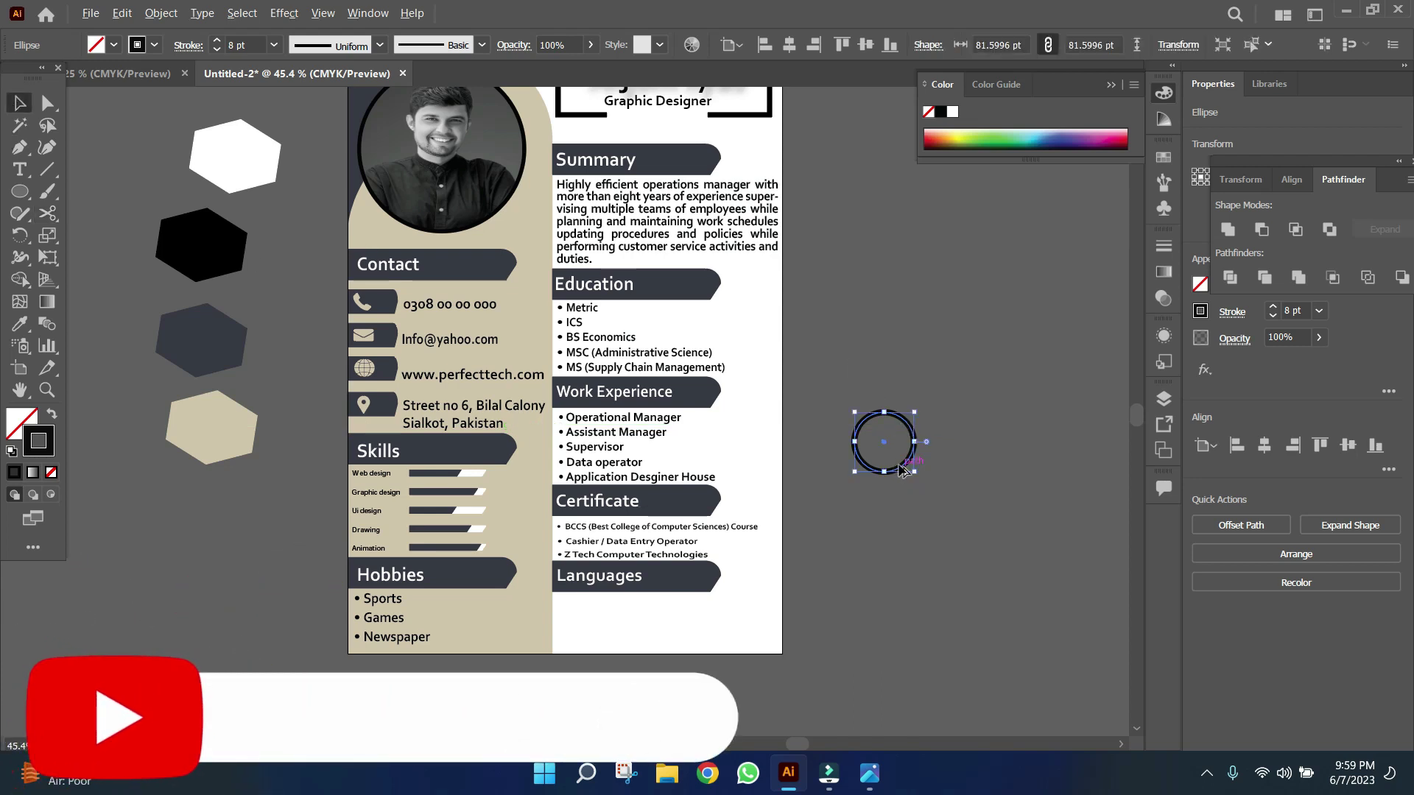
mouse_move(904, 470)
left_mouse_down()
mouse_move(908, 628)
mouse_move(984, 614)
left_mouse_up()
left_click(113, 543)
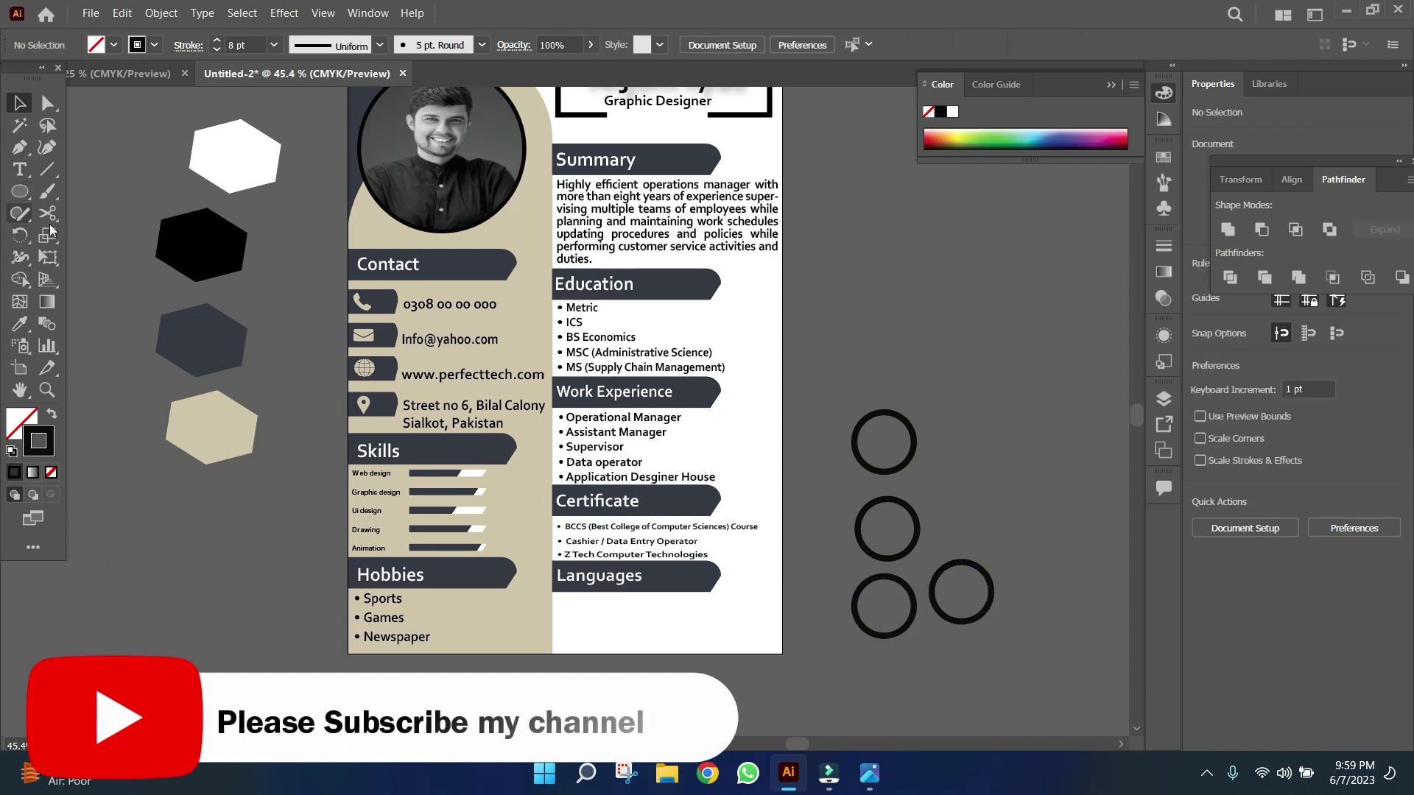
left_click(47, 213)
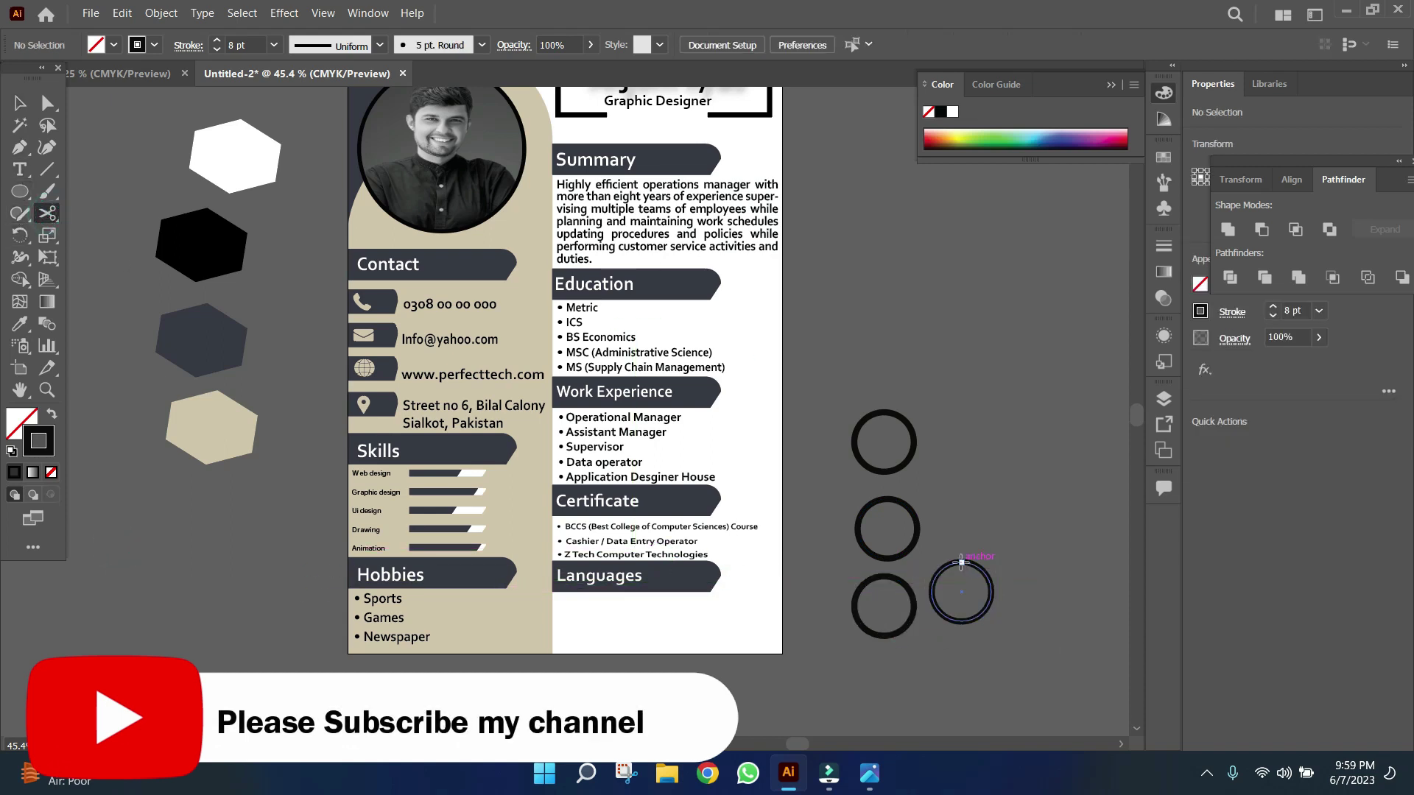
left_click(961, 561)
left_click(991, 590)
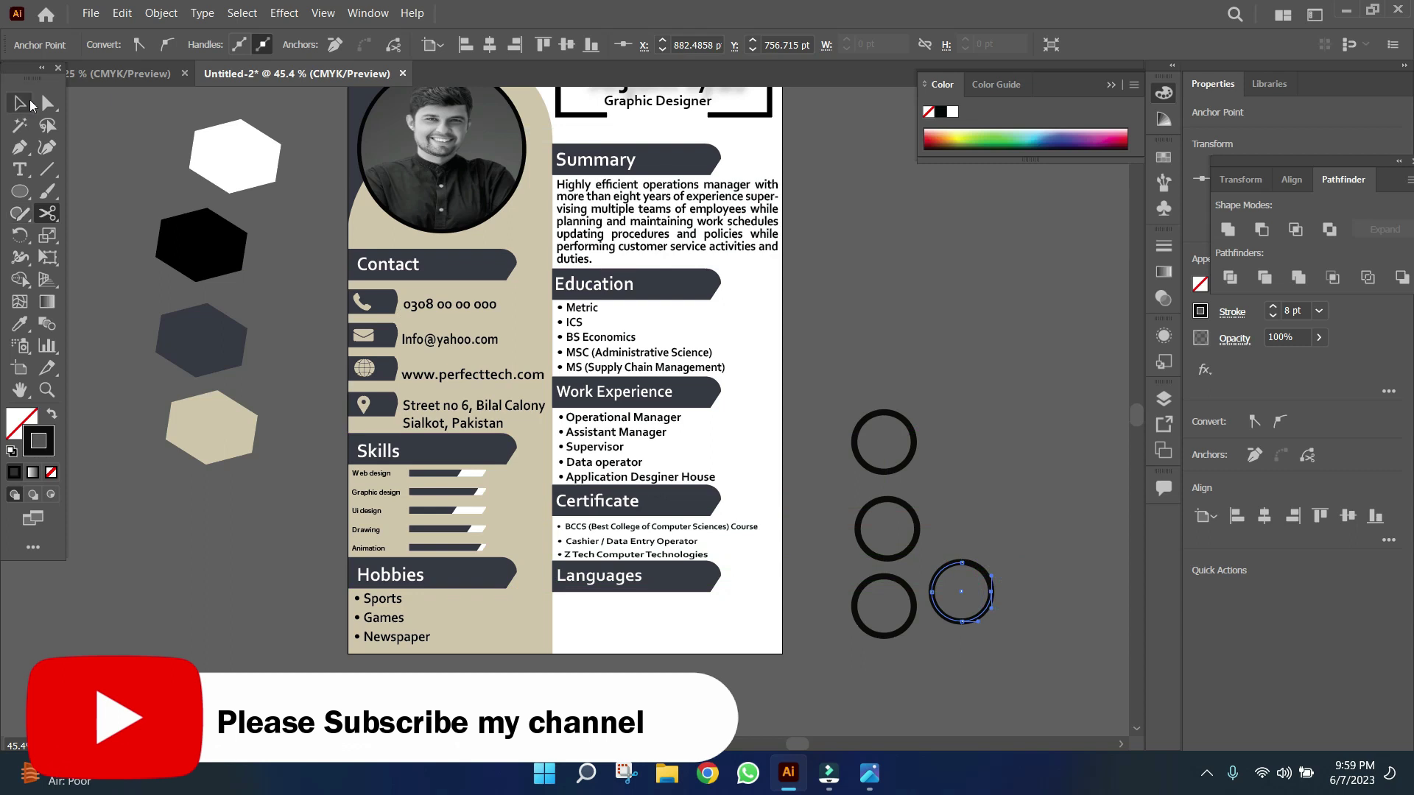
left_click_drag(994, 591, 1008, 574)
key("Delete")
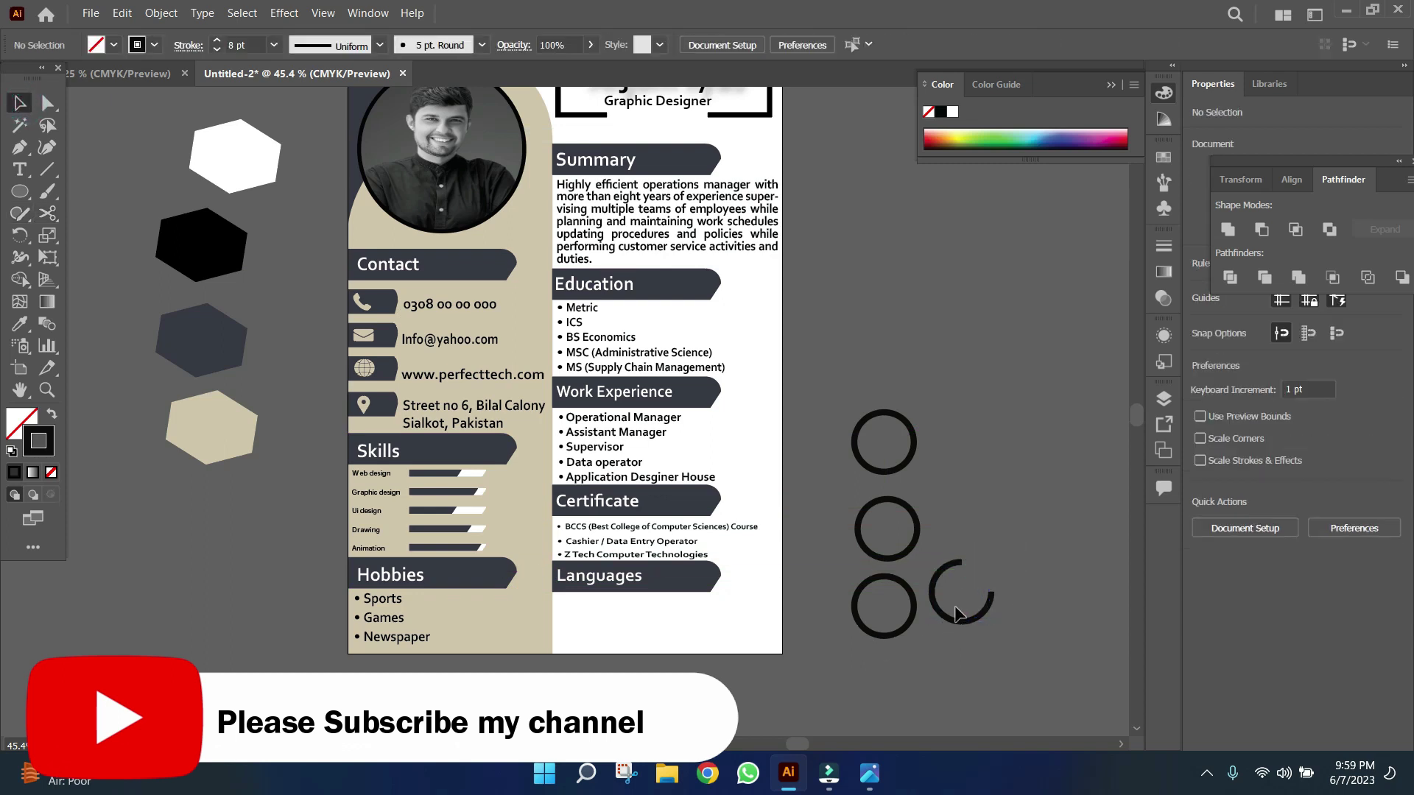
Place the open arc under Languages and shrink the three spare rings to its size
left_click_drag(963, 625, 596, 659)
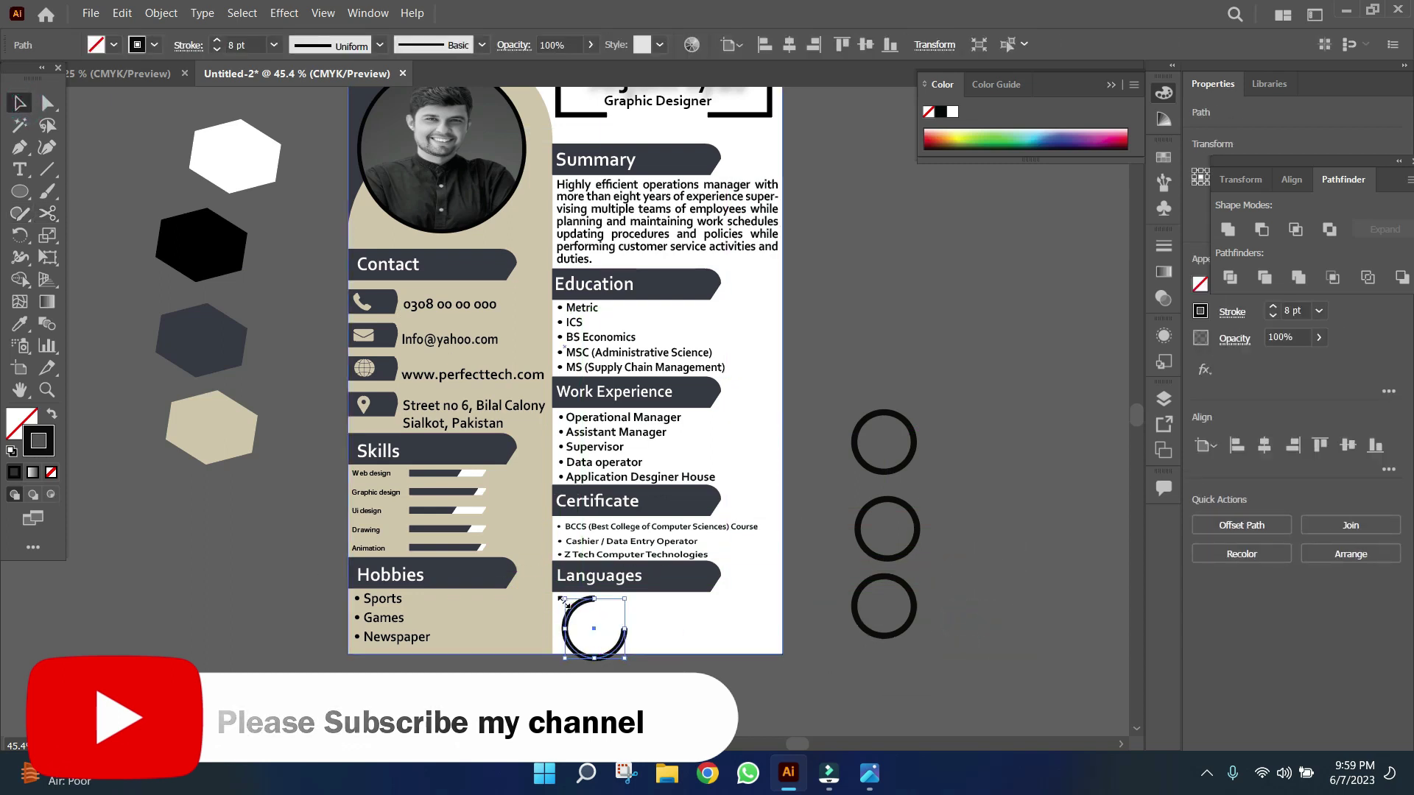
left_click_drag(589, 623, 573, 613)
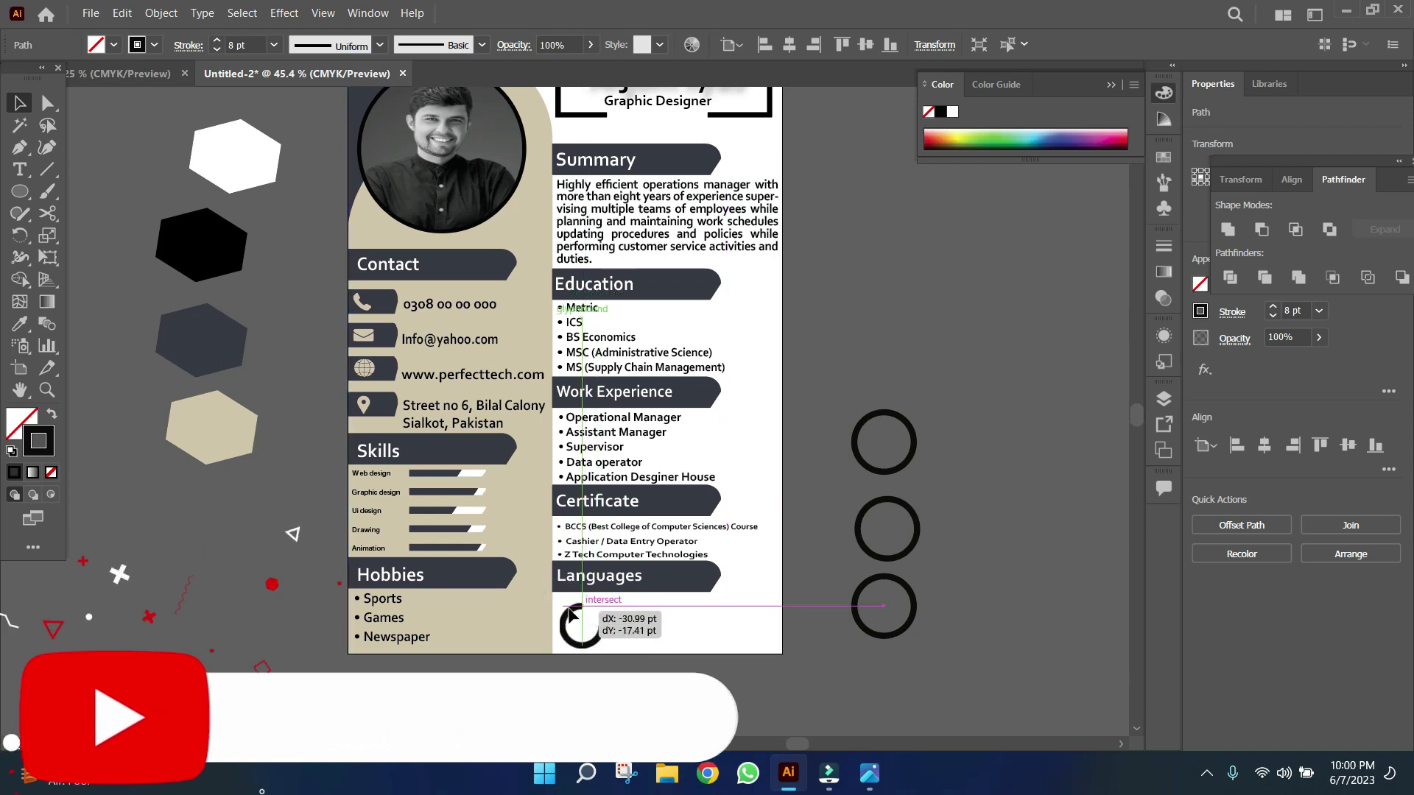
left_click(854, 606)
mouse_move(851, 575)
left_mouse_down()
mouse_move(871, 589)
mouse_move(635, 614)
left_mouse_up()
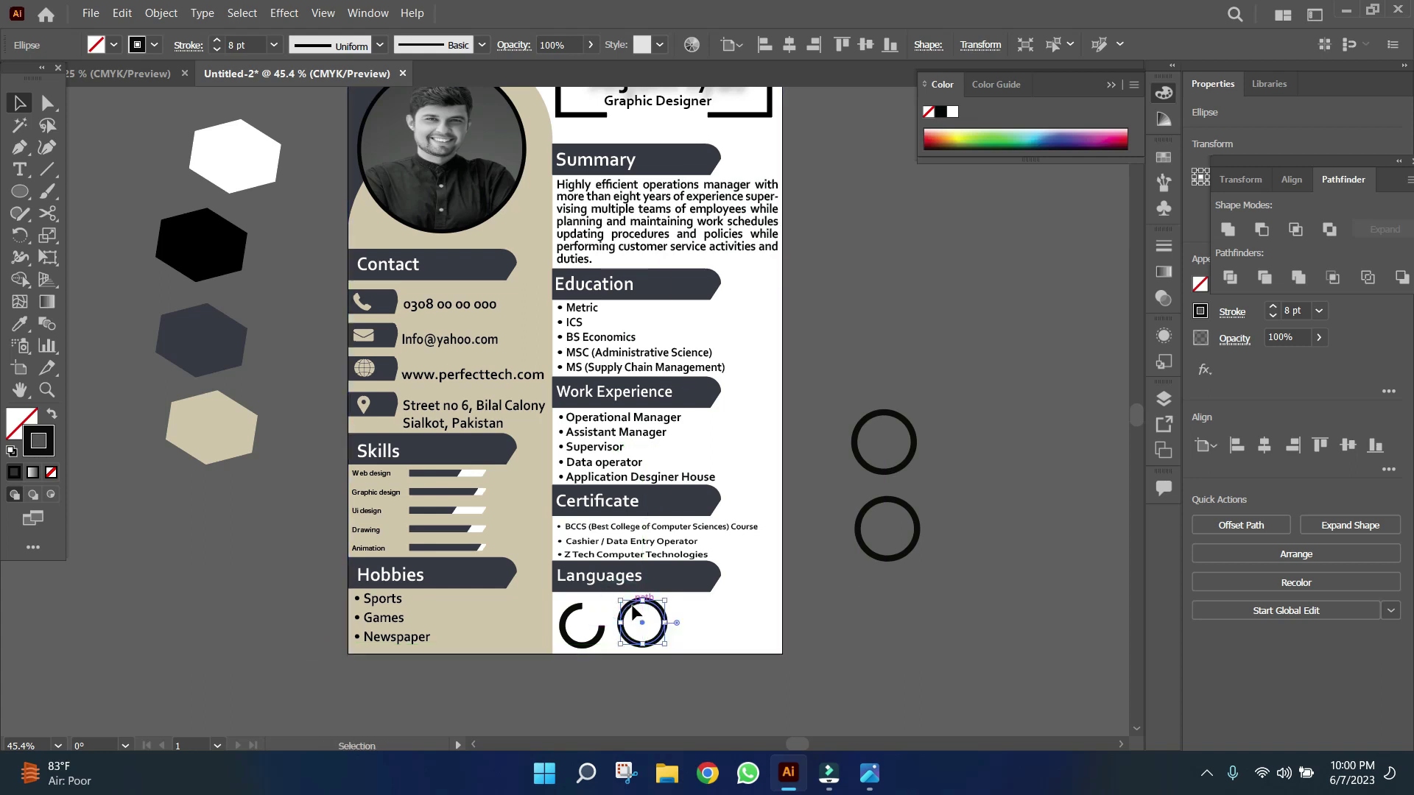
left_click(885, 501)
mouse_move(856, 498)
left_mouse_down()
mouse_move(875, 518)
mouse_move(684, 609)
left_mouse_up()
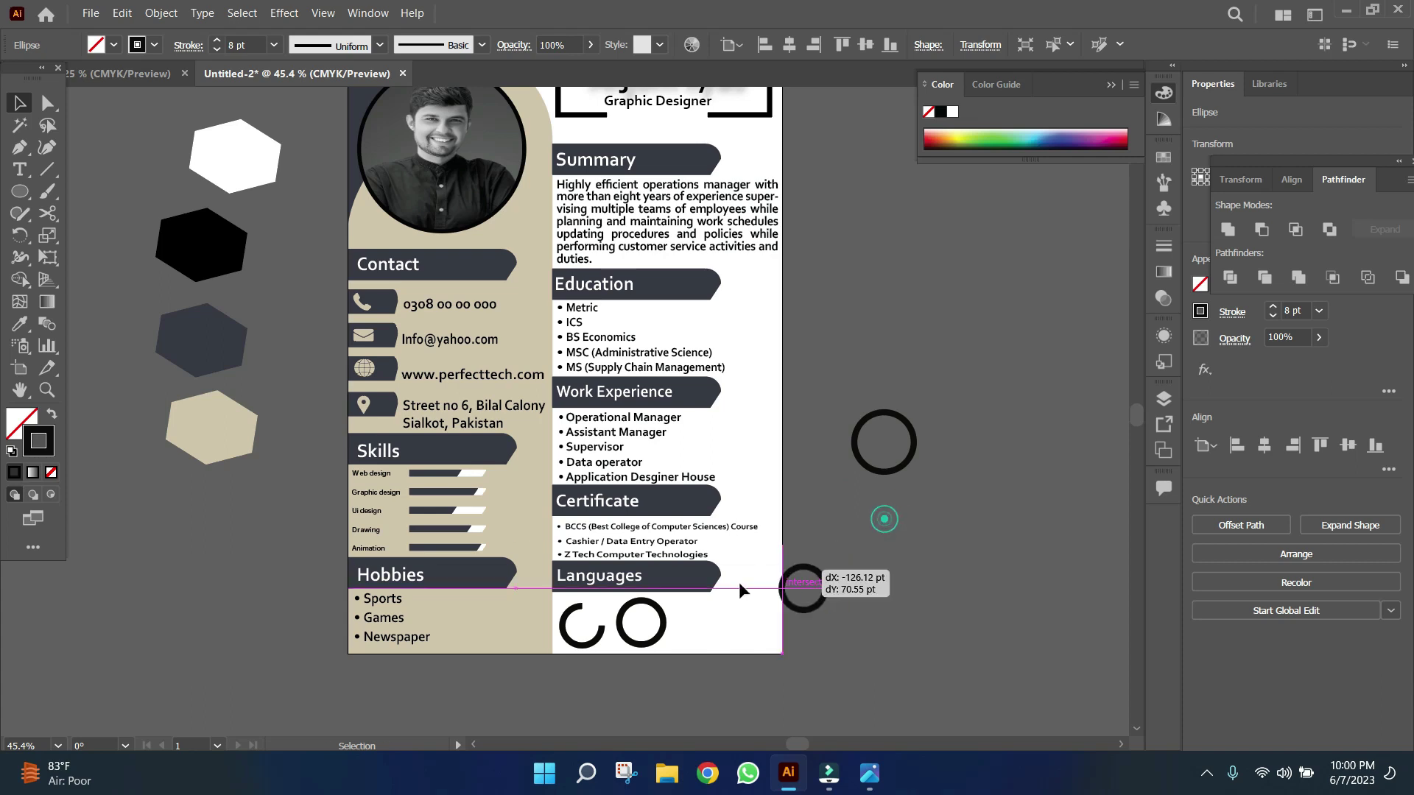
left_click(868, 418)
left_click_drag(852, 410, 867, 422)
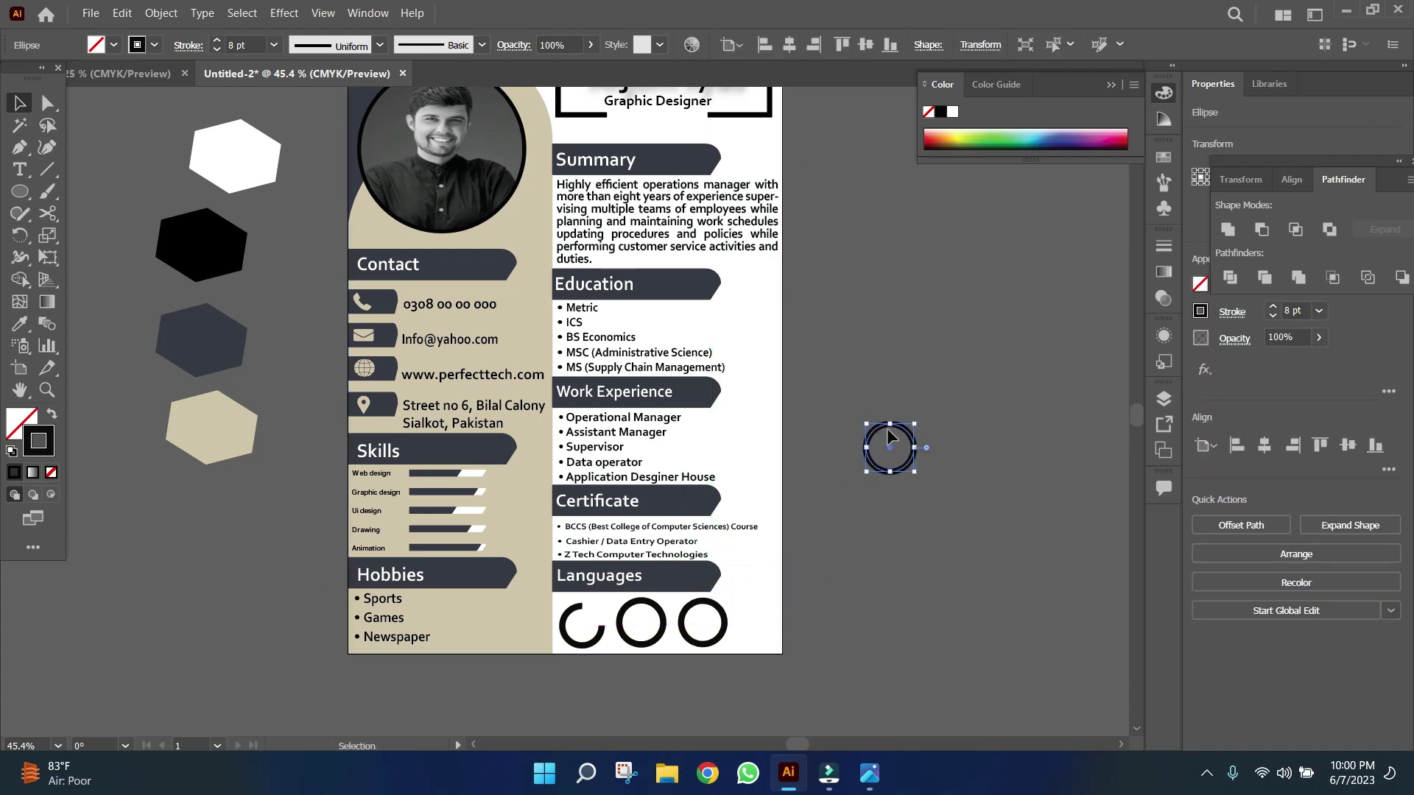
Arrange the four rings in an evenly spaced row under the Languages heading
left_click(984, 483)
left_click_drag(872, 452, 718, 641)
left_click(600, 630)
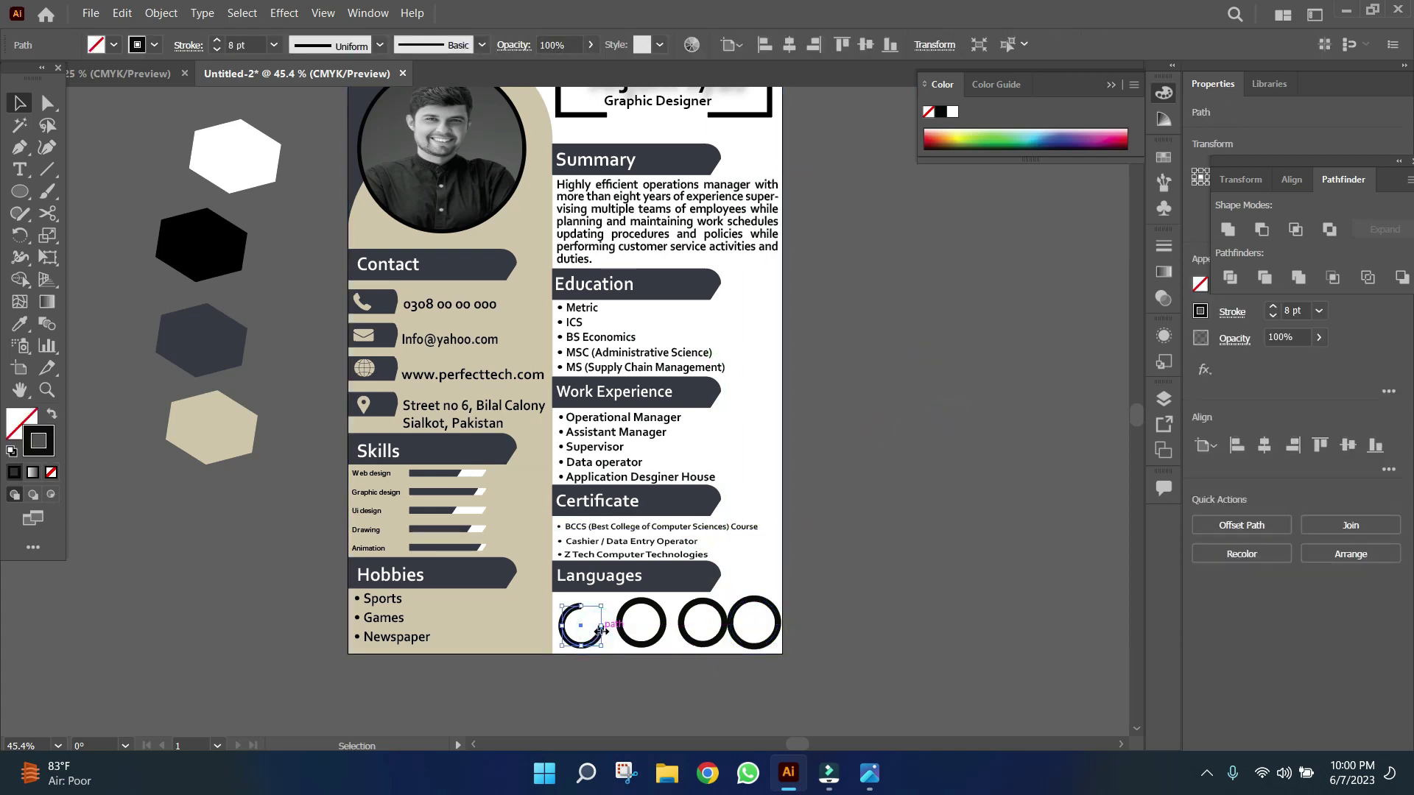
left_click_drag(641, 600, 635, 600)
left_click(722, 622)
key("shift+Left")
left_click(755, 610)
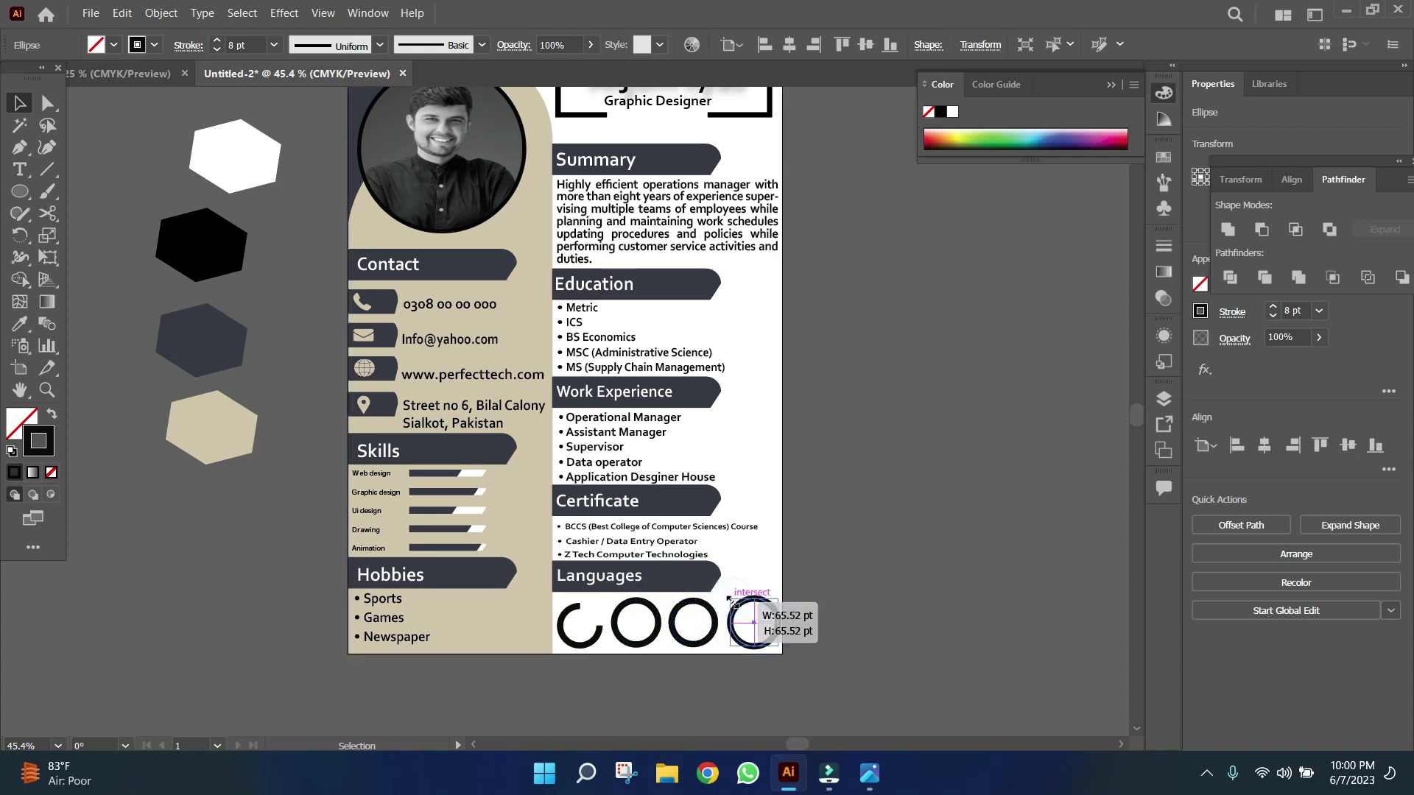
key("shift+Left")
left_click(844, 637)
left_click_drag(801, 708, 724, 598)
left_click(656, 613)
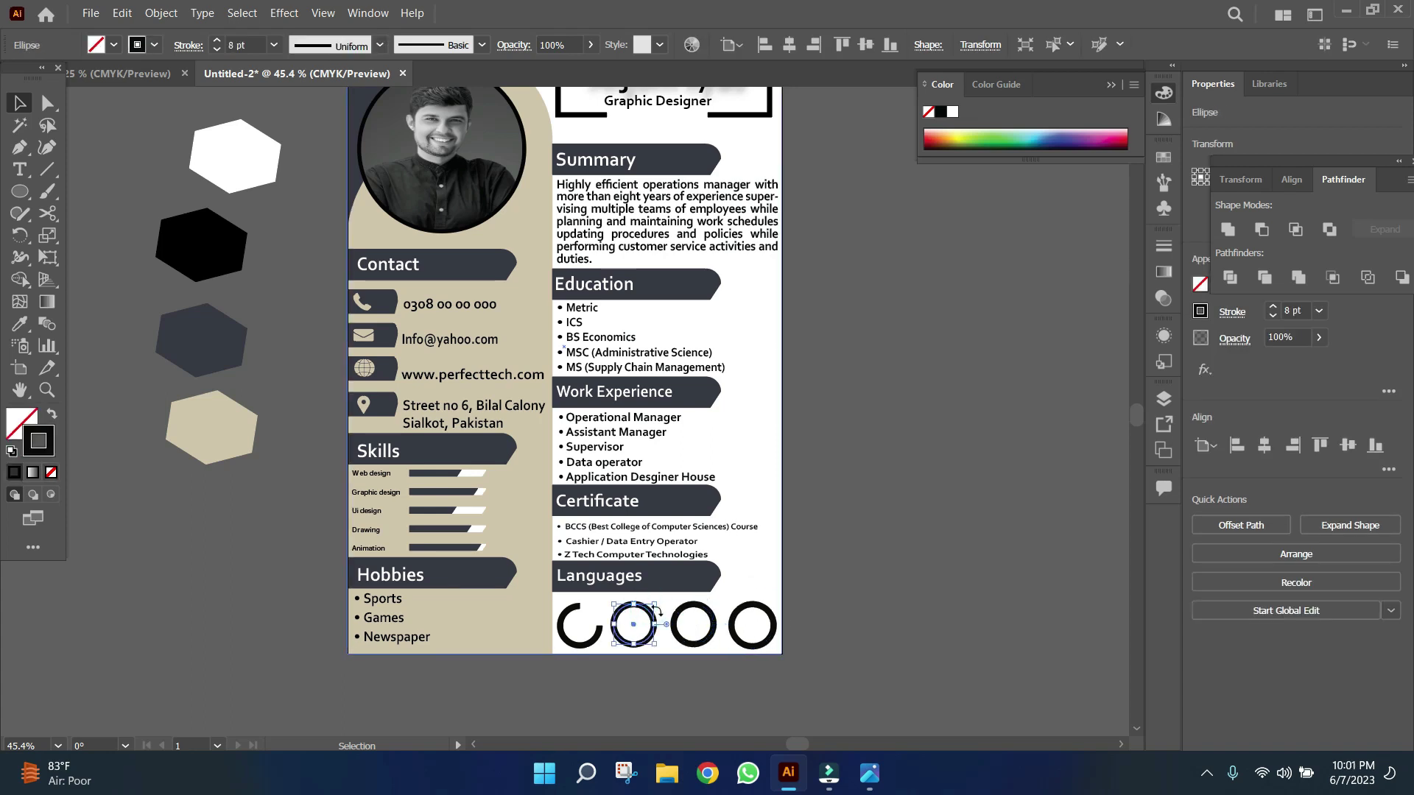
Bring the language labels over and fit Pashto 100% into the fourth ring
left_click(867, 654)
left_click(125, 73)
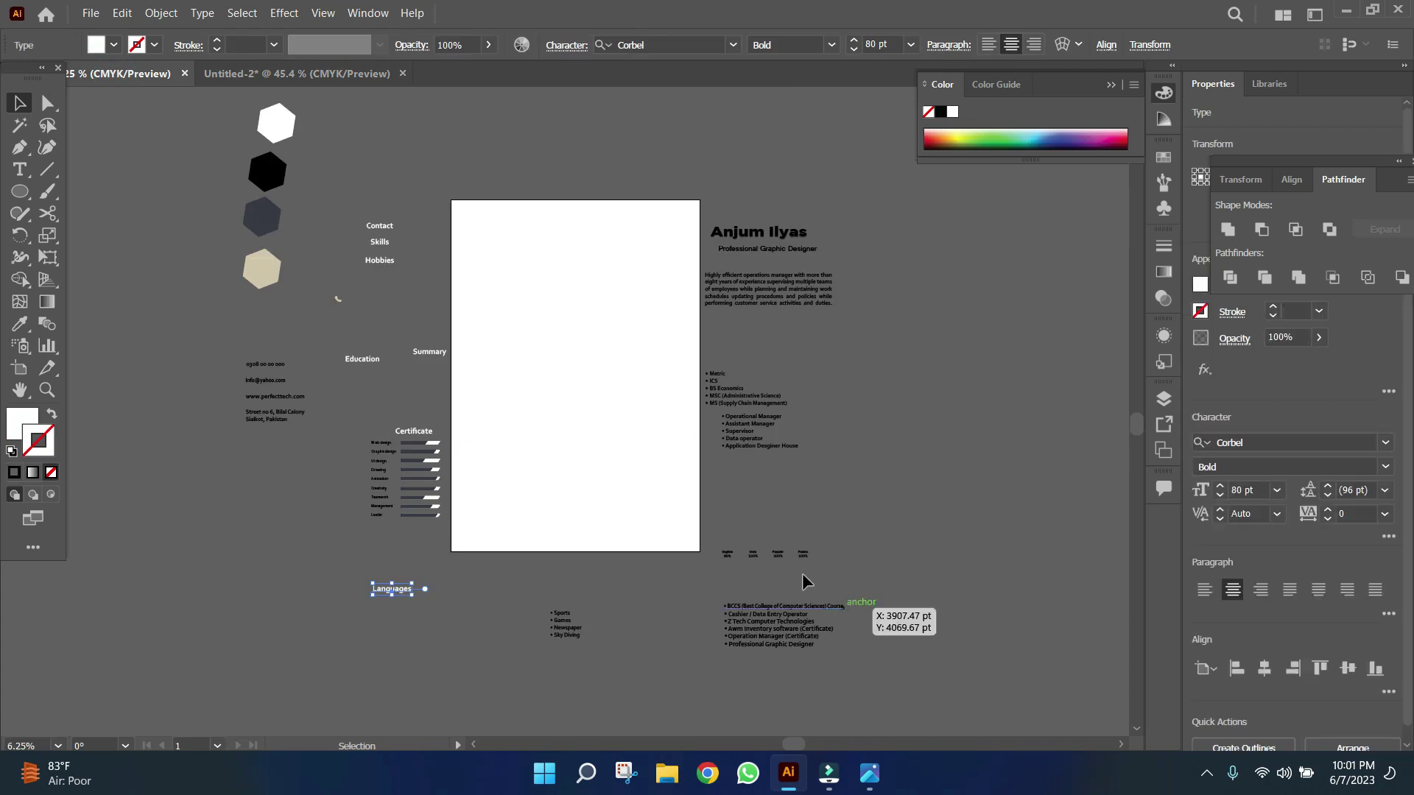
mouse_move(757, 554)
left_mouse_down()
mouse_move(656, 371)
mouse_move(373, 508)
left_mouse_up()
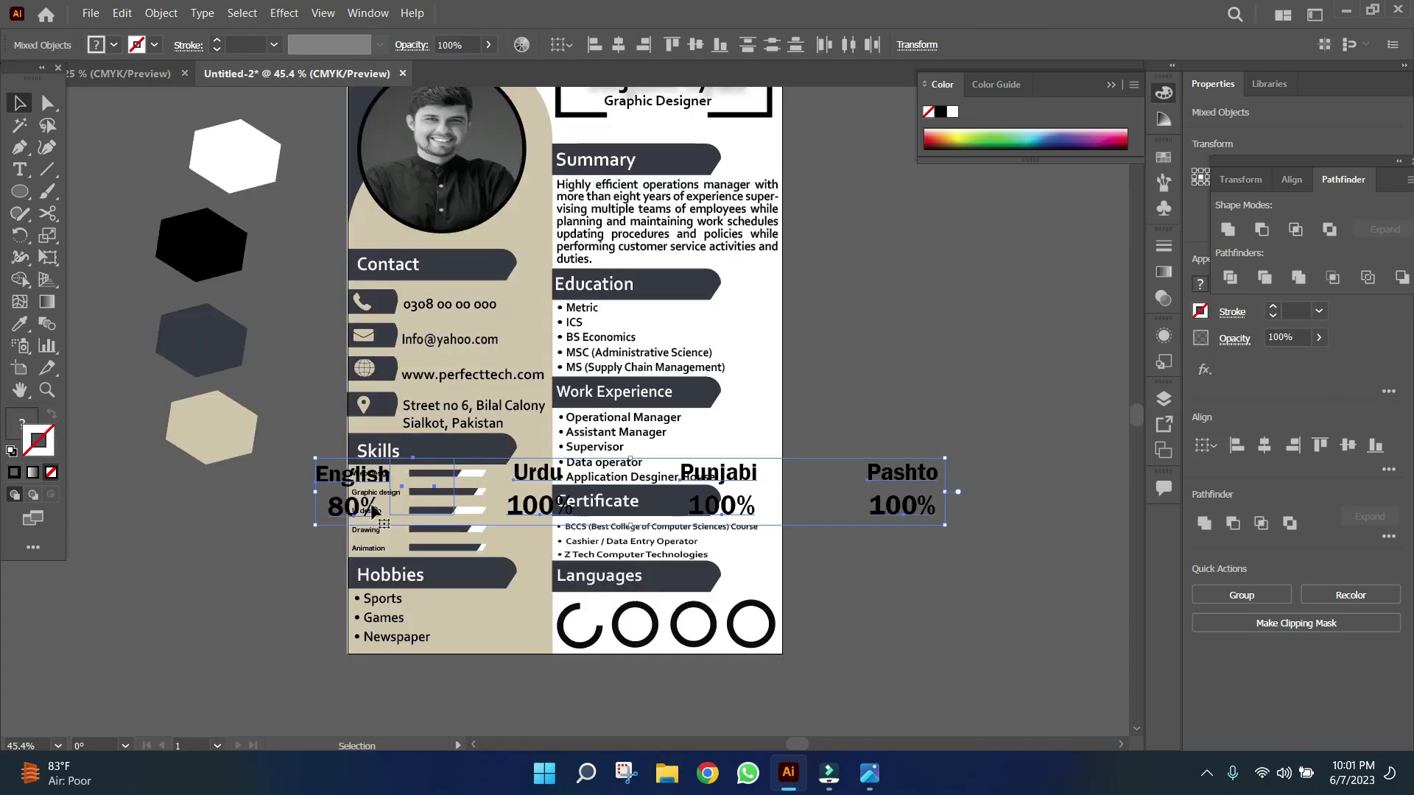
left_click(1031, 530)
mouse_move(902, 475)
left_mouse_down()
mouse_move(865, 610)
mouse_move(876, 630)
mouse_move(854, 618)
left_mouse_up()
left_click_drag(846, 615, 751, 623)
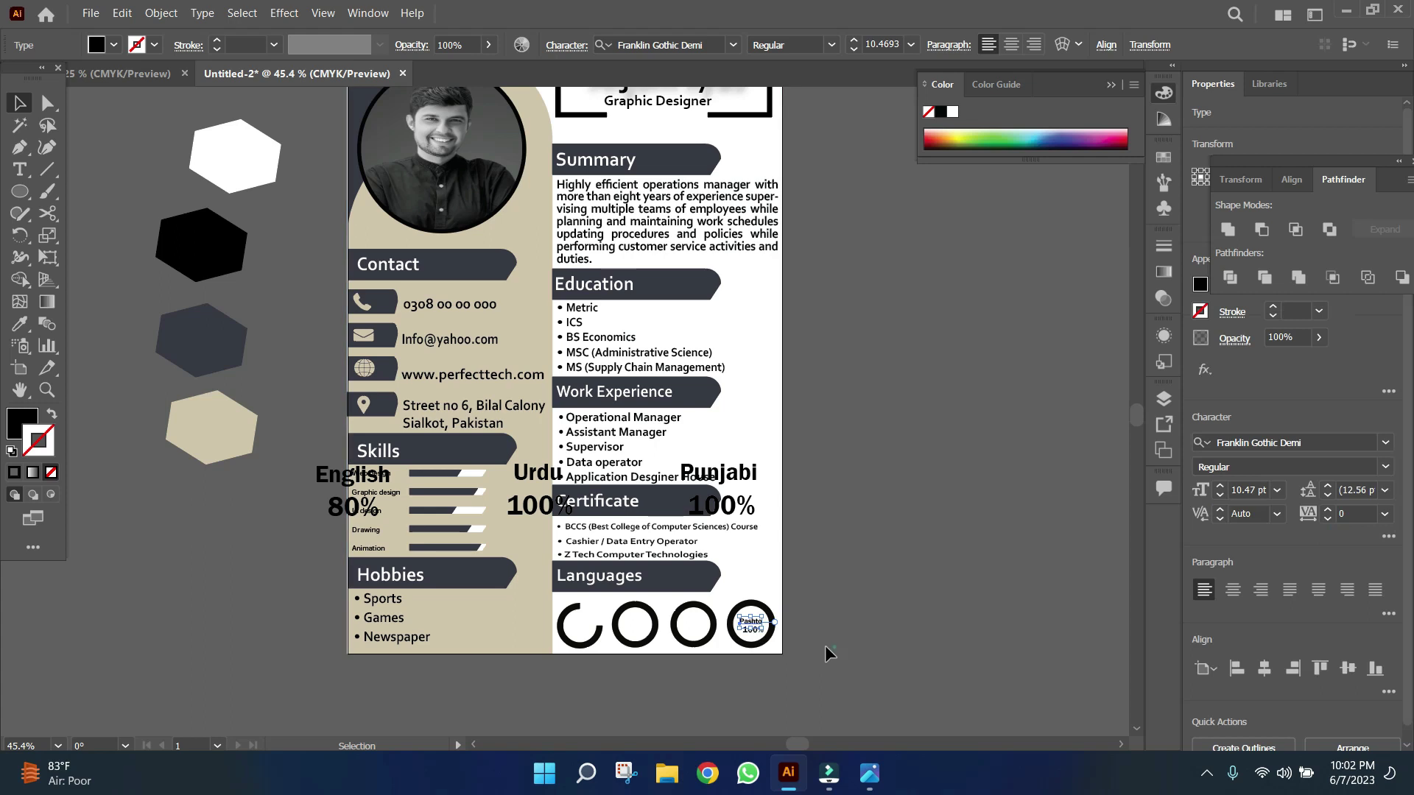
Fit Punjabi 100% into the third ring and move the leftover large label off the page
left_click(901, 648)
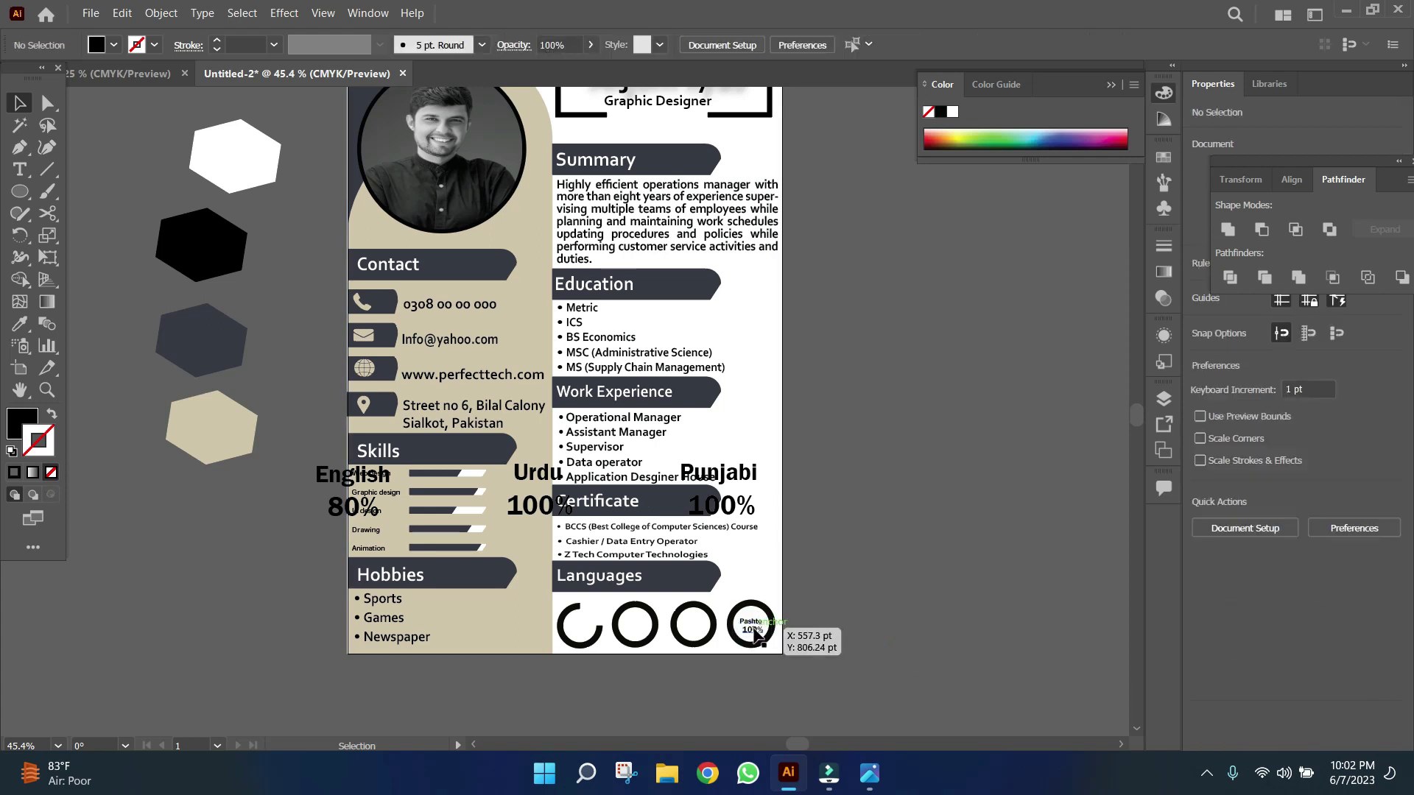
left_click(128, 73)
mouse_move(784, 564)
left_mouse_down()
mouse_move(678, 594)
mouse_move(690, 486)
mouse_move(694, 631)
left_mouse_up()
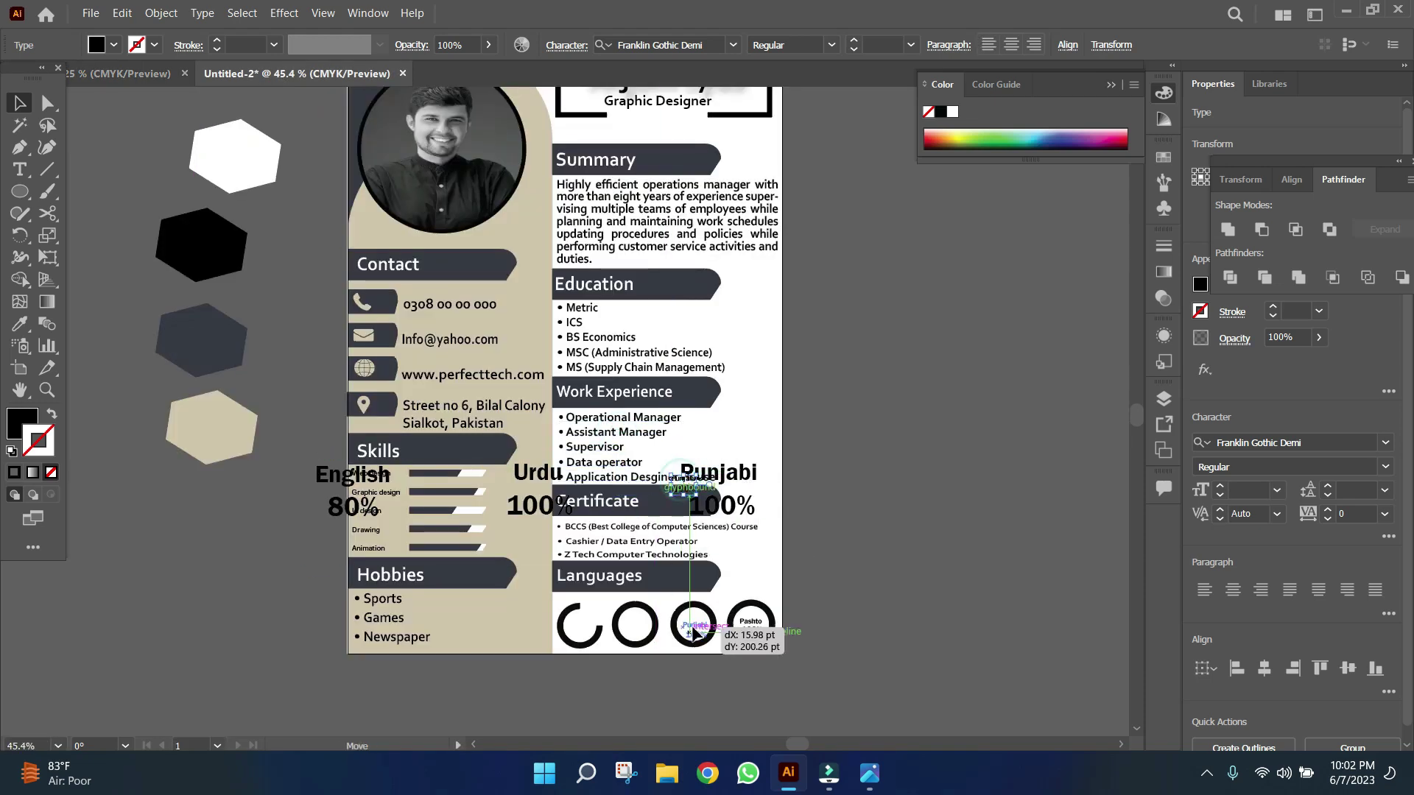
left_click(874, 647)
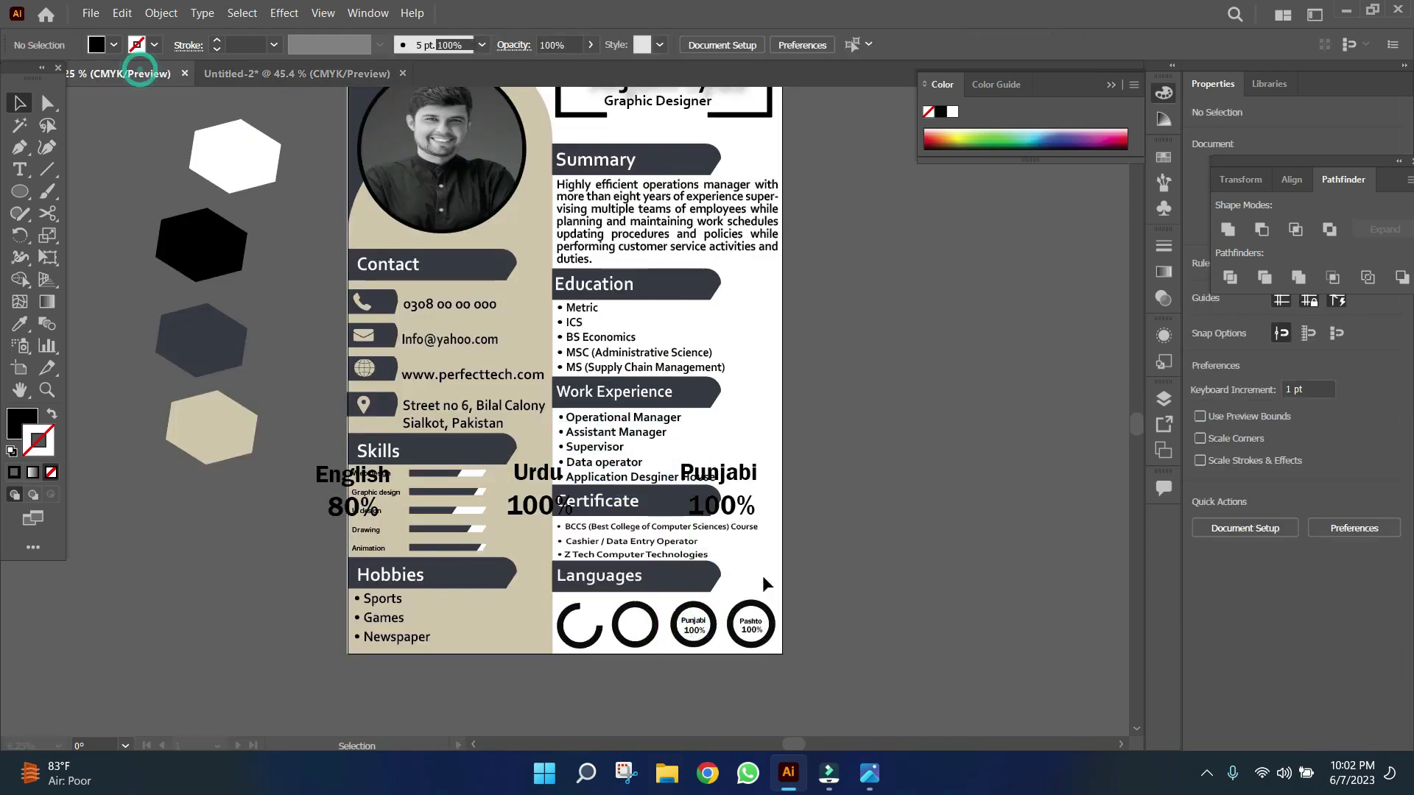
left_click(140, 73)
left_click_drag(251, 78, 759, 479)
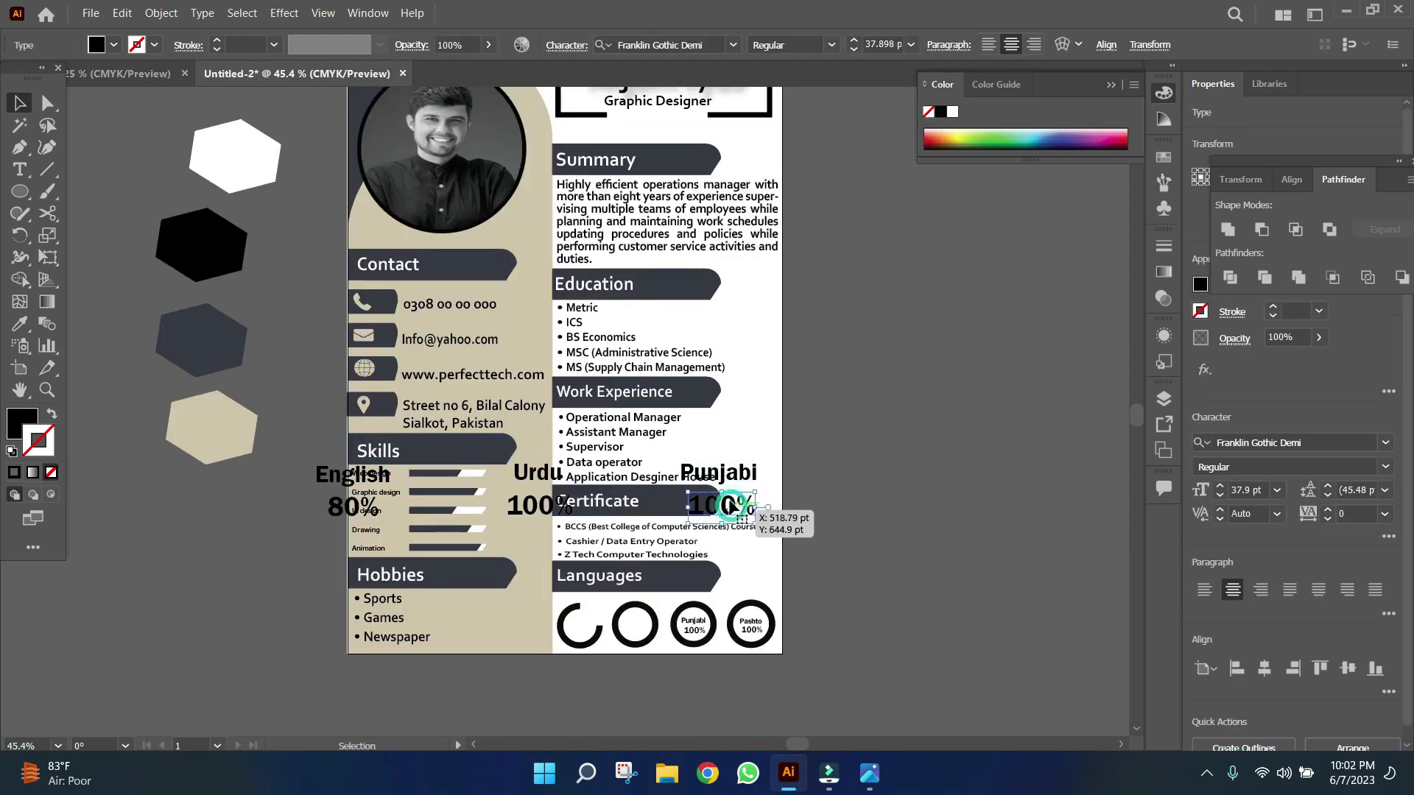
left_click_drag(758, 479, 908, 525)
Move Urdu 100% to the second ring, delete the leftover, and shrink English 80%
left_click_drag(535, 478, 865, 608)
mouse_move(354, 474)
left_mouse_down()
mouse_move(948, 637)
mouse_move(867, 621)
mouse_move(642, 634)
left_mouse_up()
key("Delete")
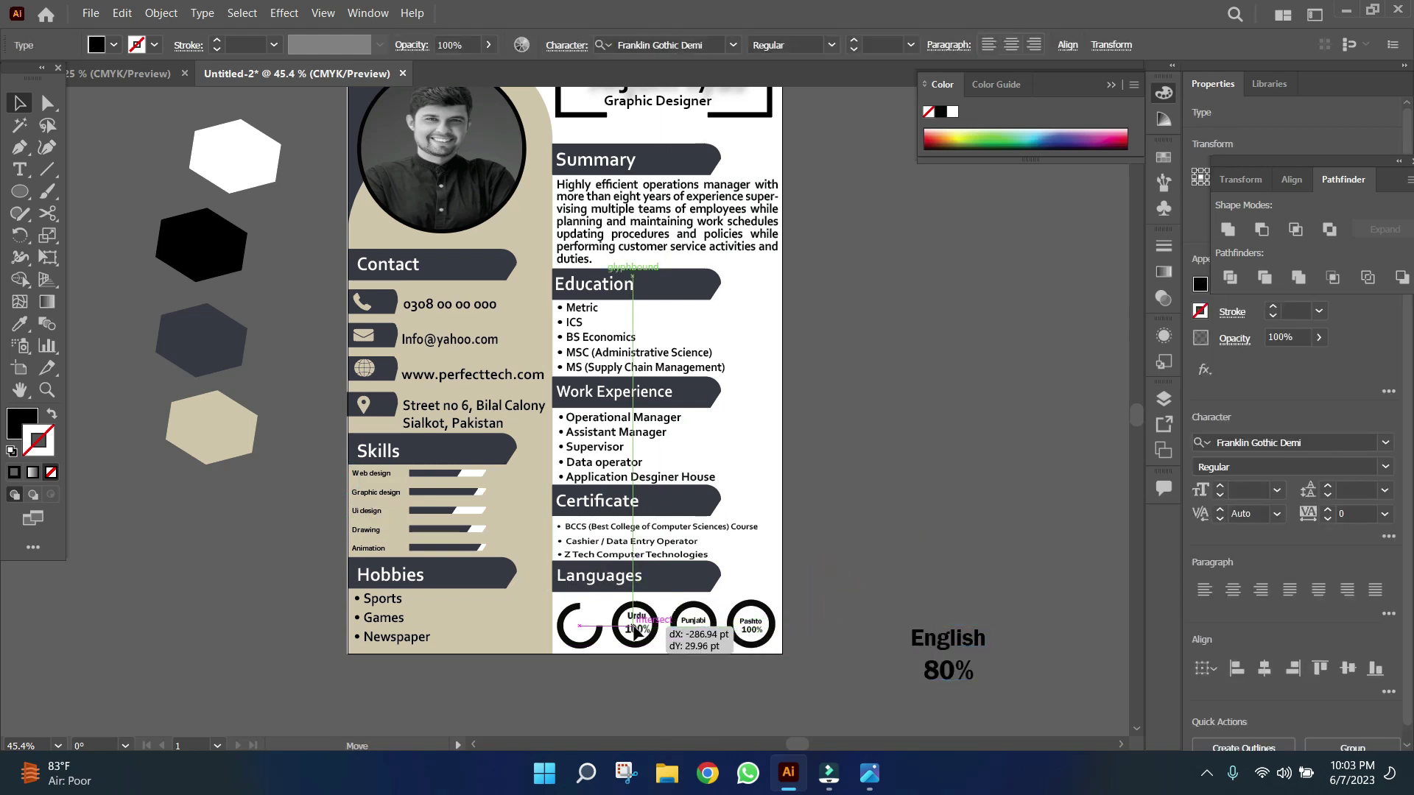
left_click(948, 638)
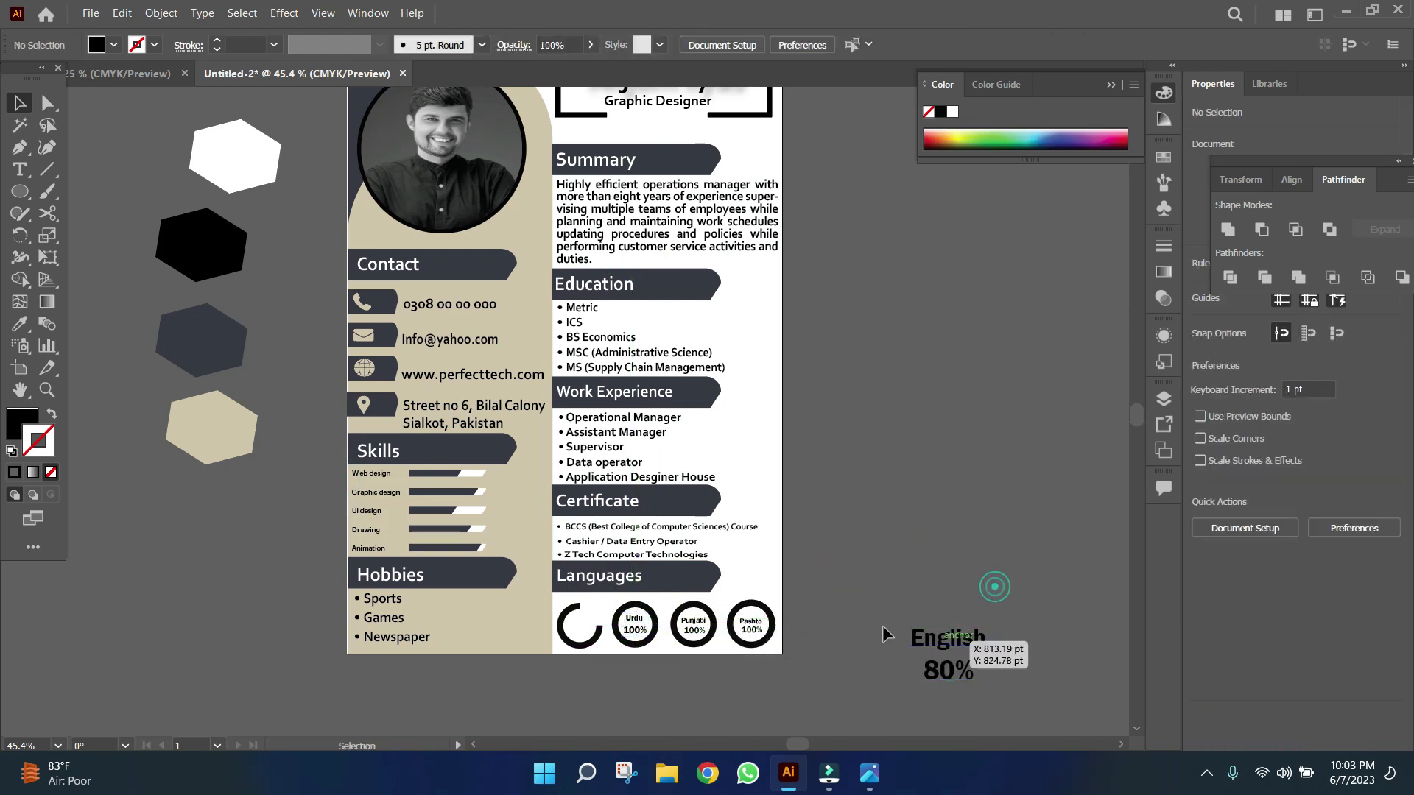
mouse_move(986, 684)
left_mouse_down()
mouse_move(937, 650)
mouse_move(580, 626)
left_mouse_up()
key("shift+Right")
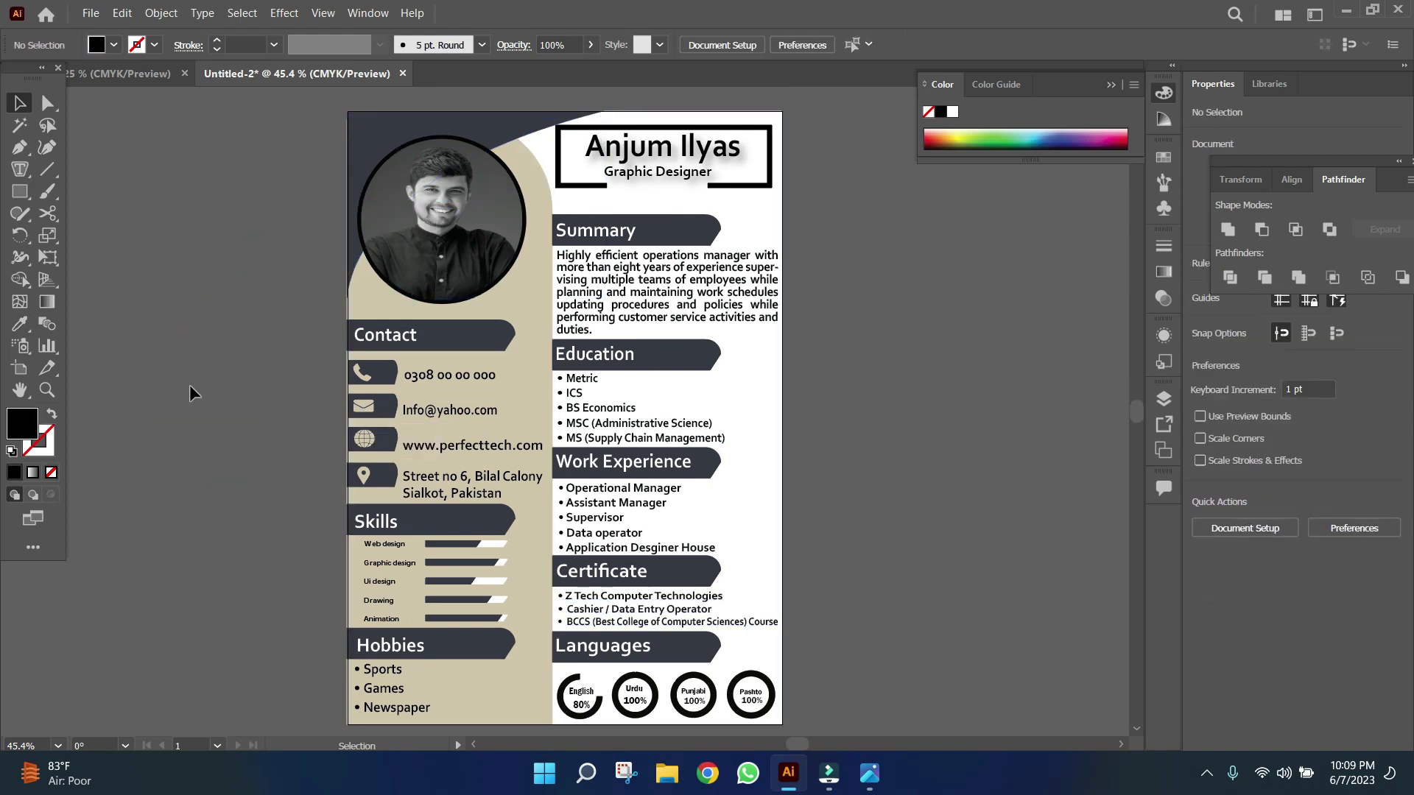
Export the finished CV as a JPEG, accepting the default JPEG options
key("alt+f")
left_click(451, 377)
left_click(552, 502)
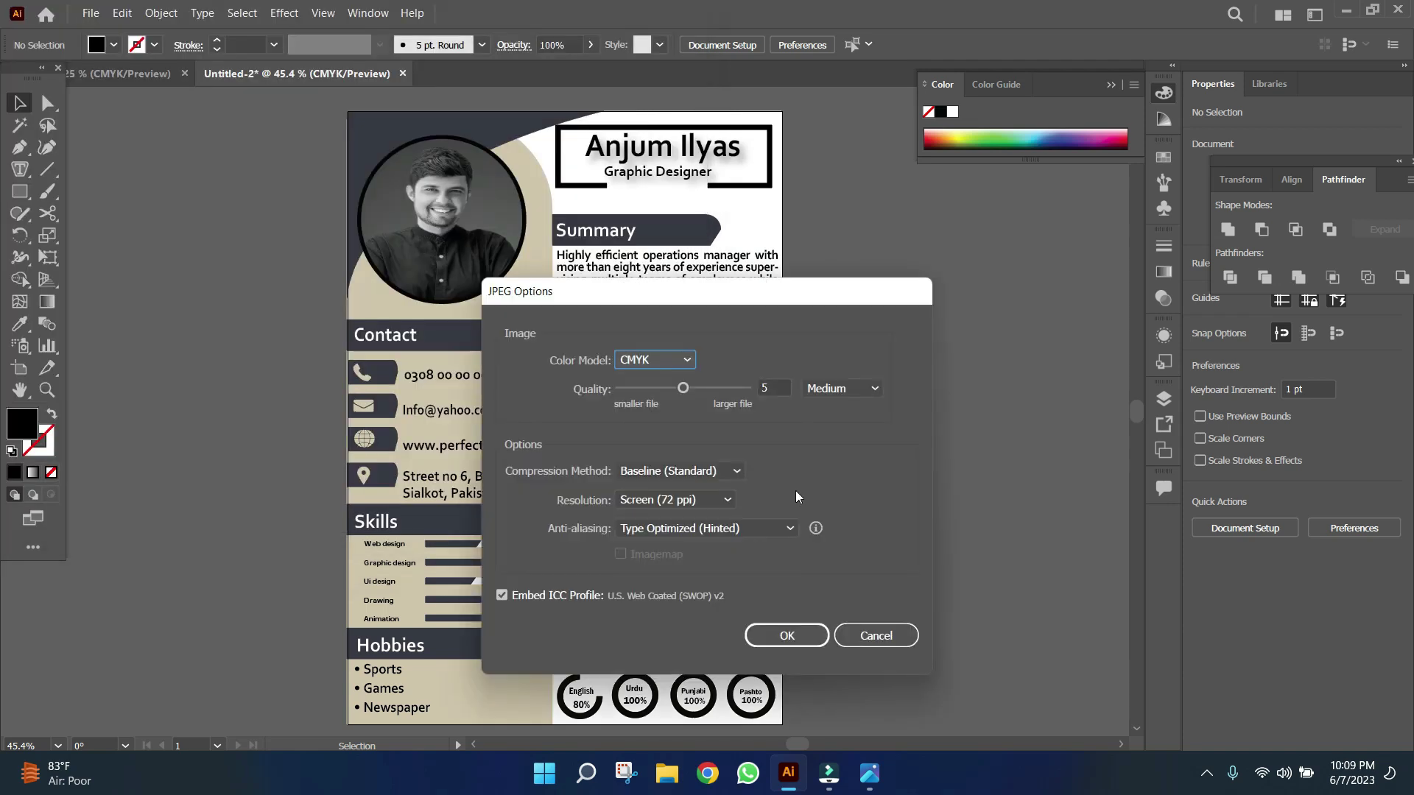
left_click(788, 634)
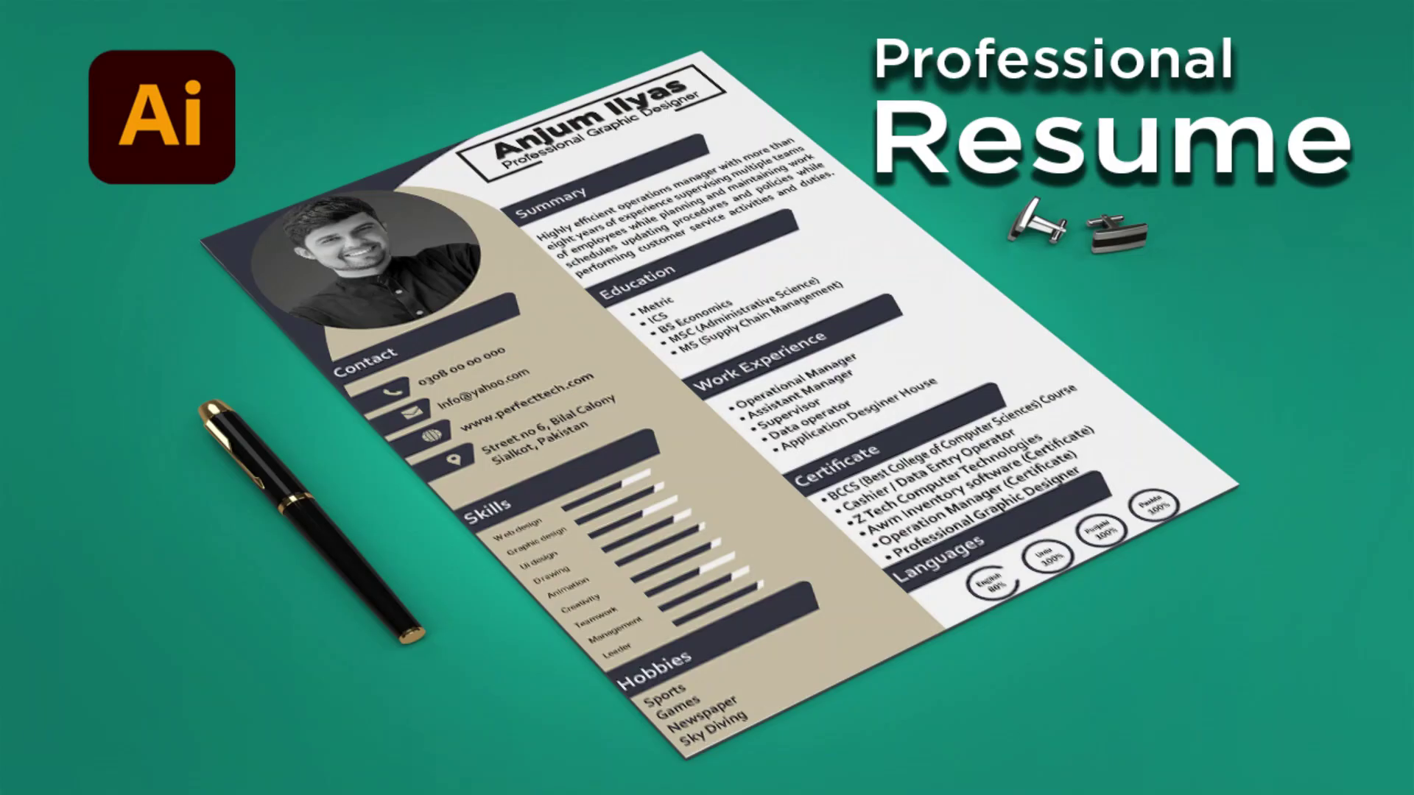